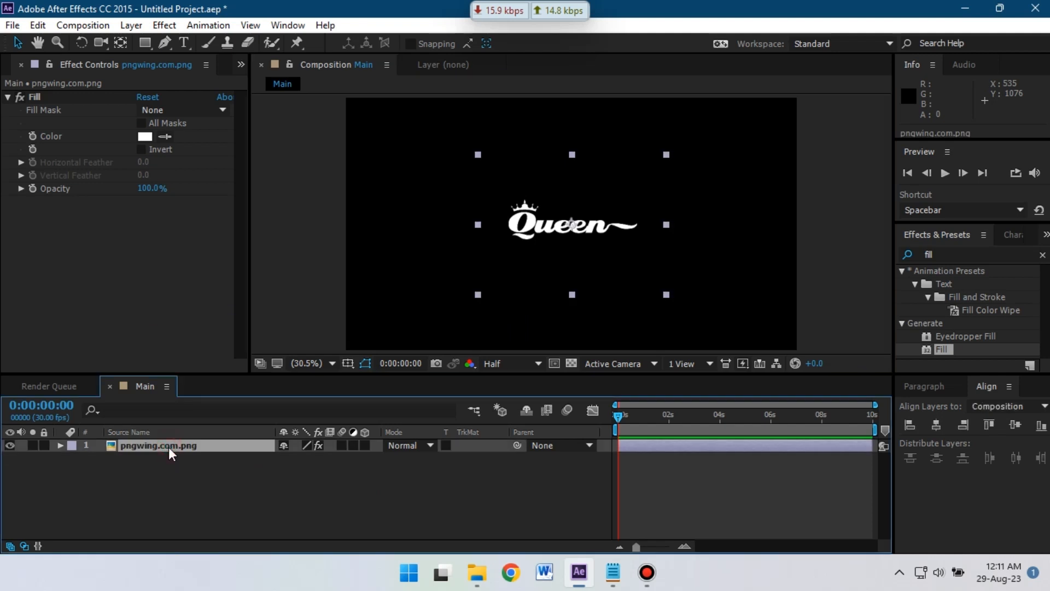
- Scale the Queen logo layer up to 150%
key(s)
click(304, 459)
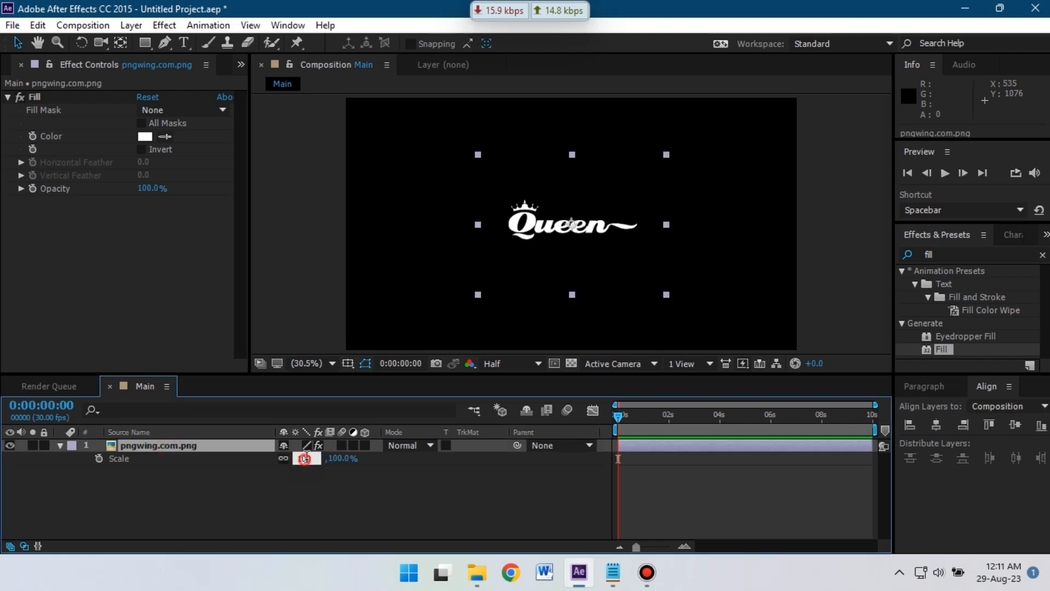
click(323, 474)
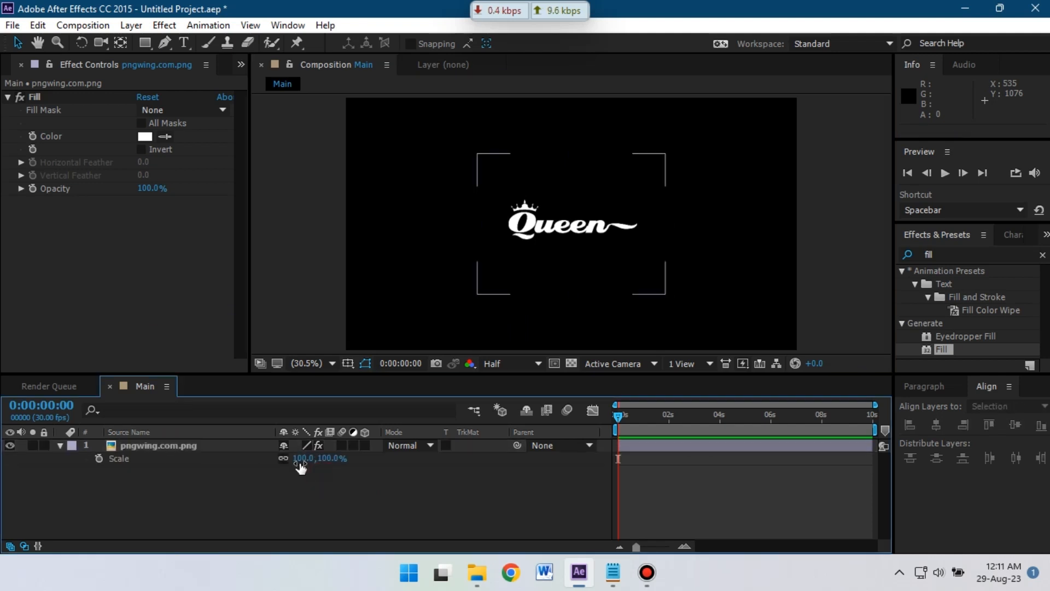
drag(309, 460, 337, 460)
click(320, 475)
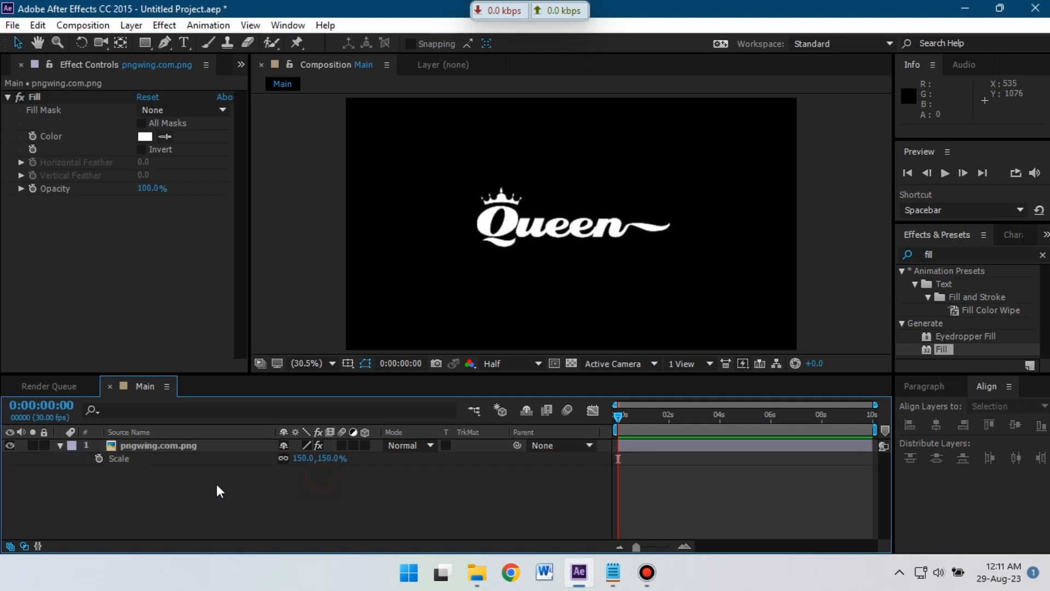
click(61, 445)
- Pre-compose the logo layer into a new composition named 'Logo Comp', moving all attributes
click(169, 446)
right_click(168, 446)
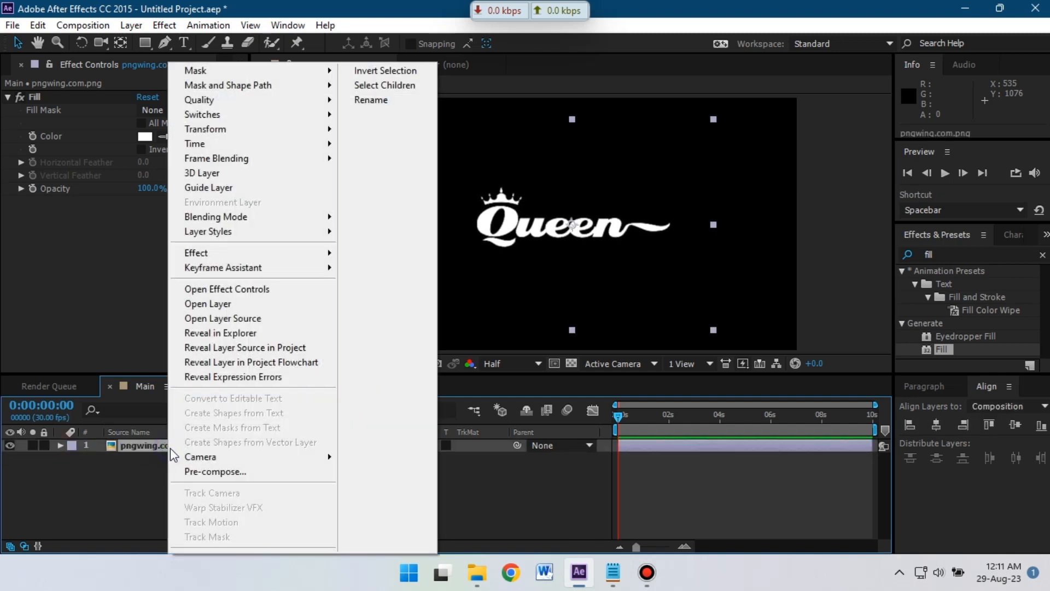
click(202, 466)
text(Logo Comp)
click(391, 285)
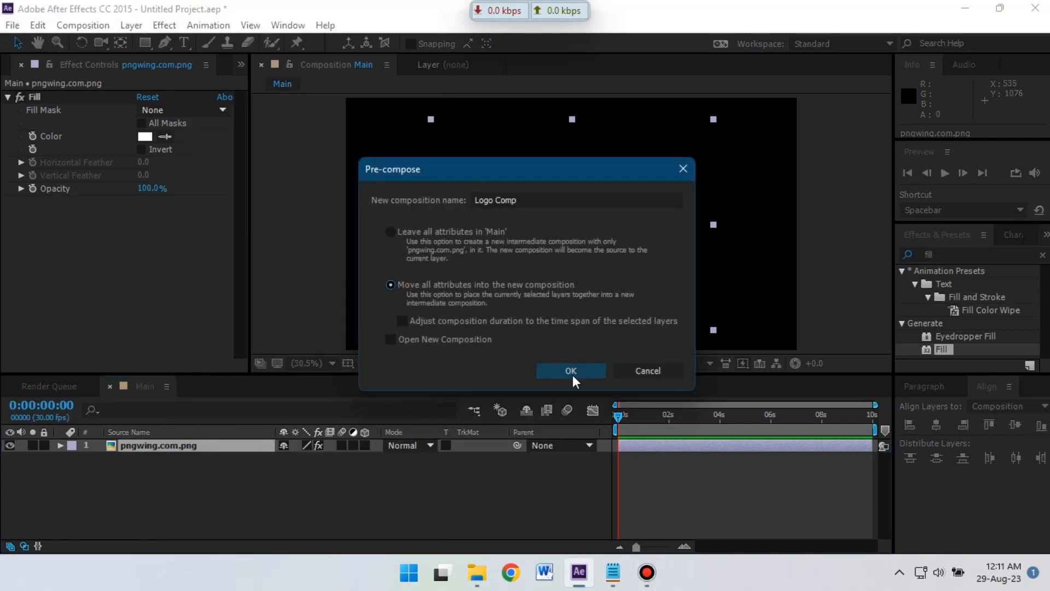
click(571, 372)
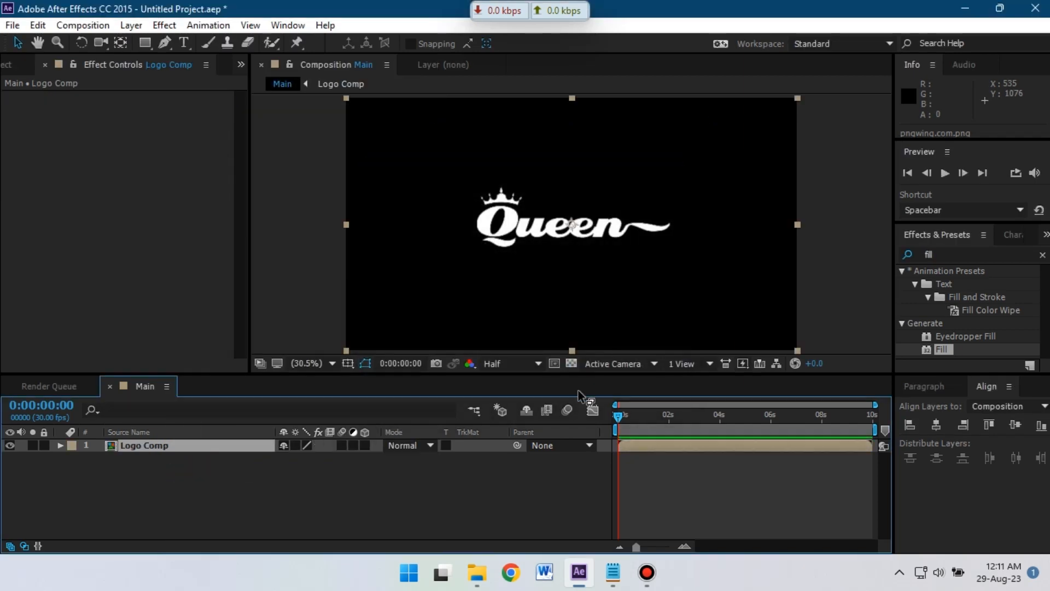
click(9, 65)
- Add HDRI Map.jpg to Main, pre-compose it as 'Reflection', and open that composition
drag(71, 233, 103, 465)
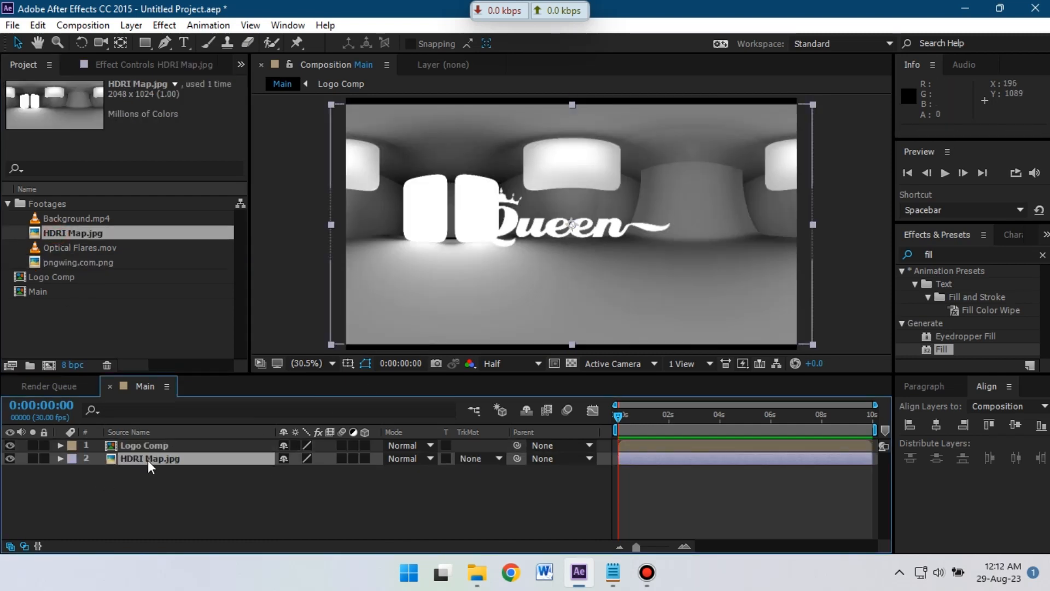
right_click(148, 460)
click(175, 538)
text(Reflection)
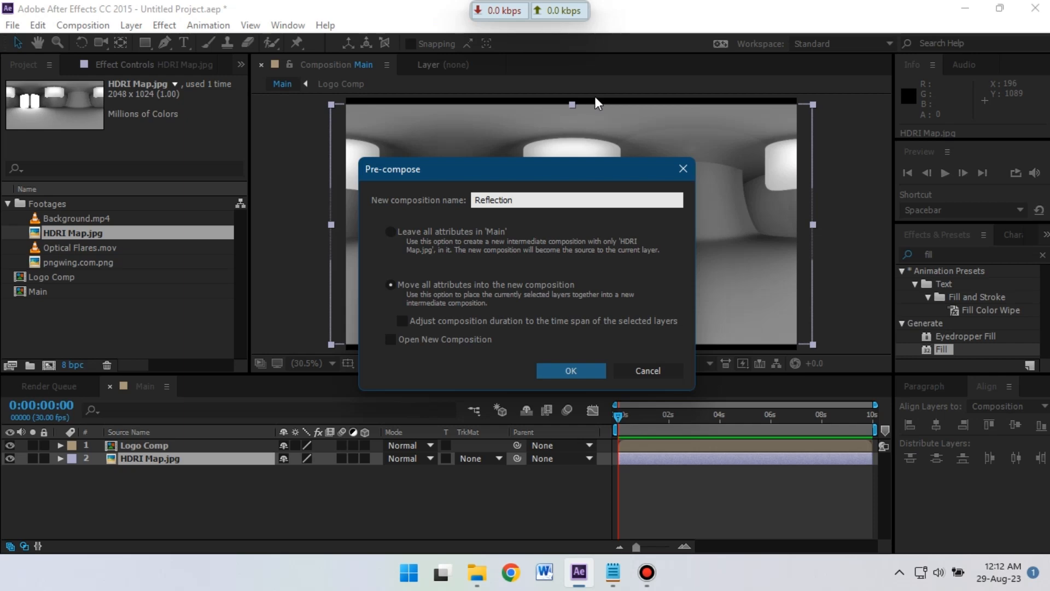
click(563, 372)
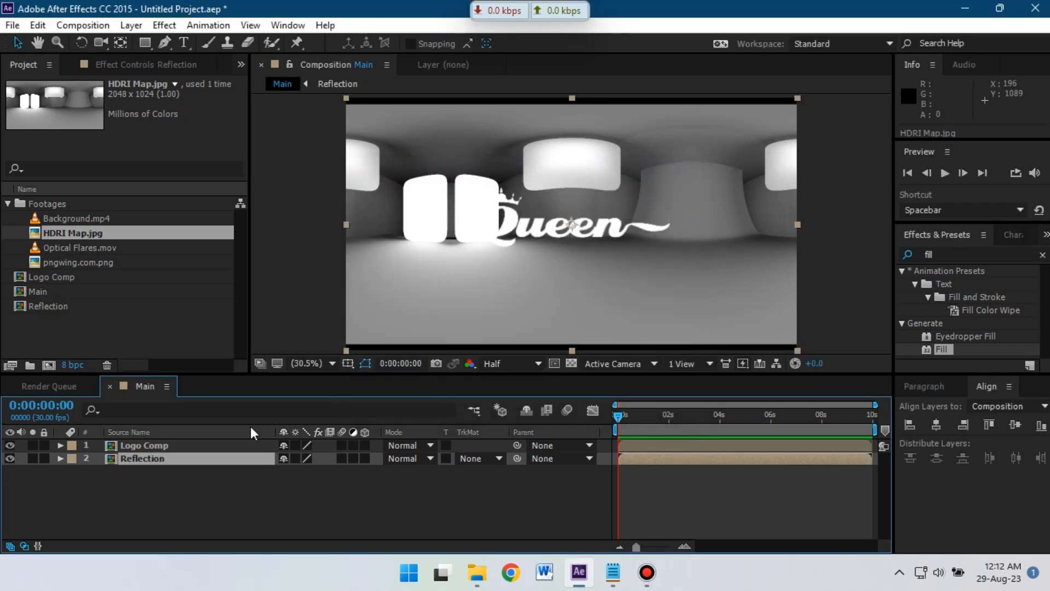
double_click(130, 458)
click(170, 447)
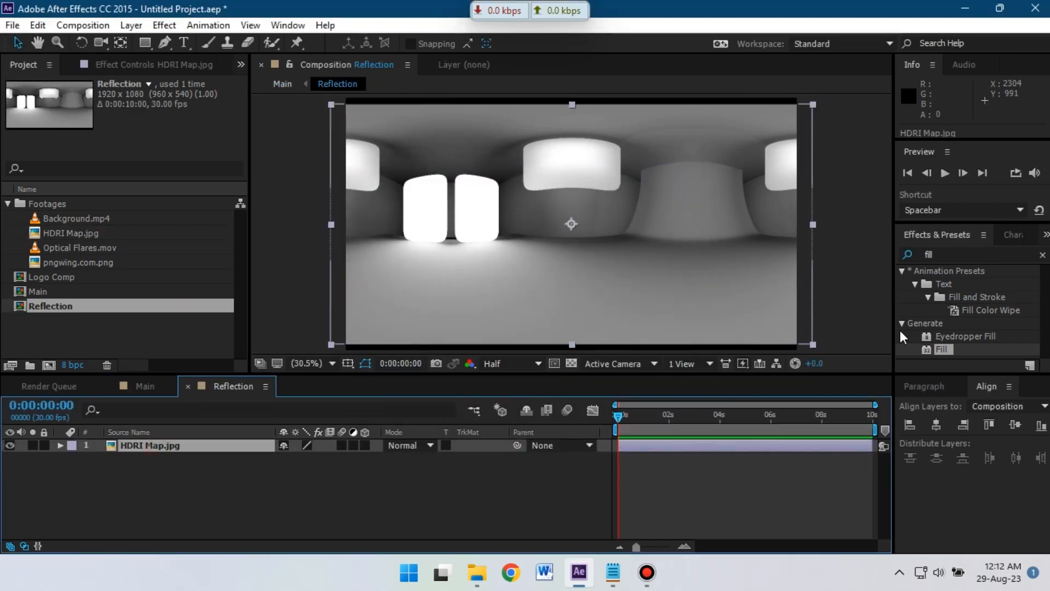
- Apply Motion Tile to HDRI Map.jpg with 53×65 tiles centred at 1174,544
click(929, 255)
text(moti)
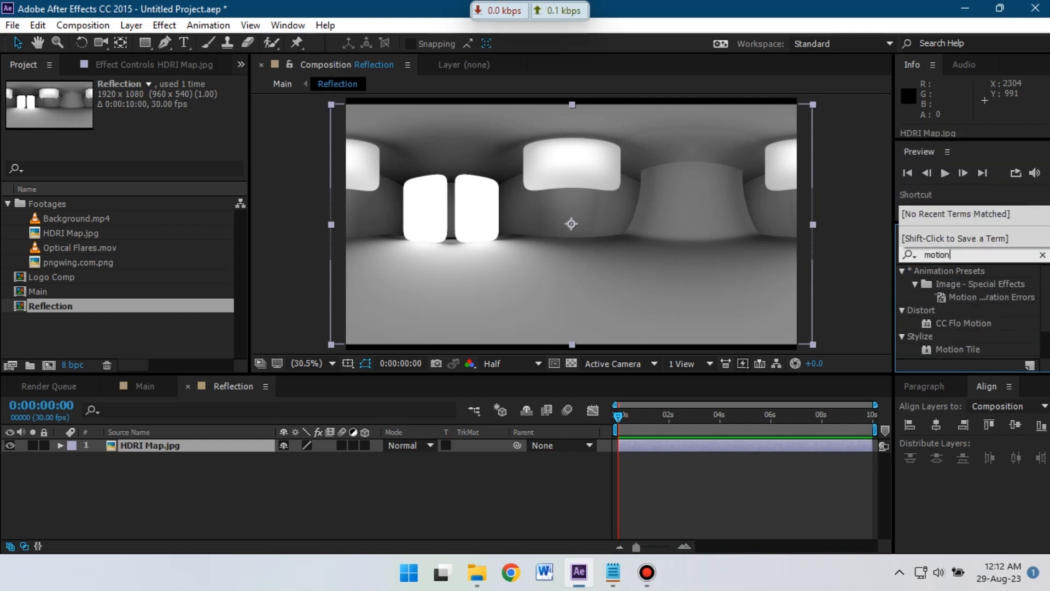
text(on)
drag(957, 349, 188, 445)
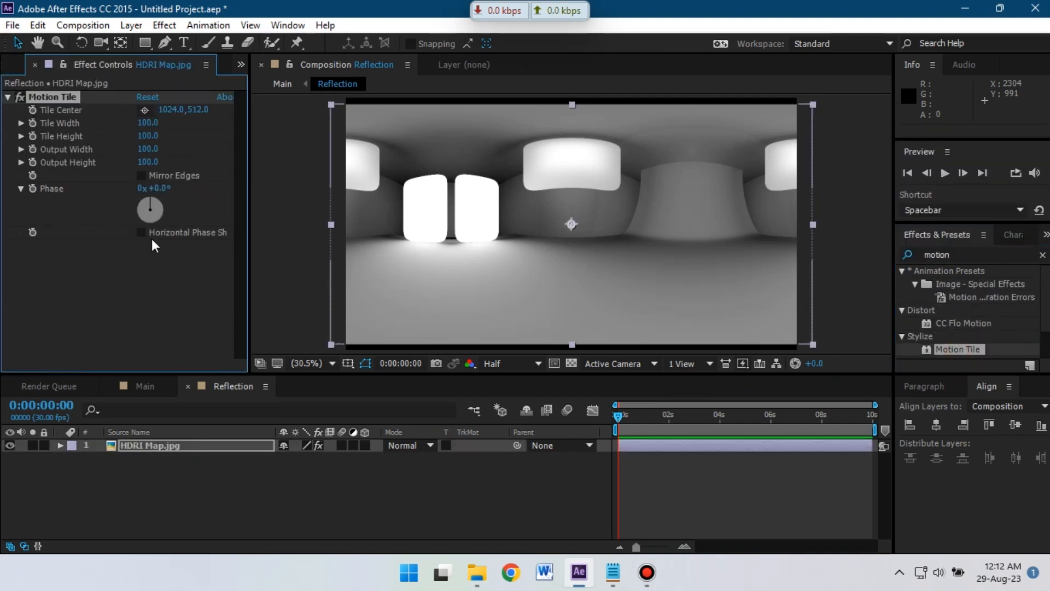
drag(166, 109, 126, 136)
drag(196, 107, 211, 108)
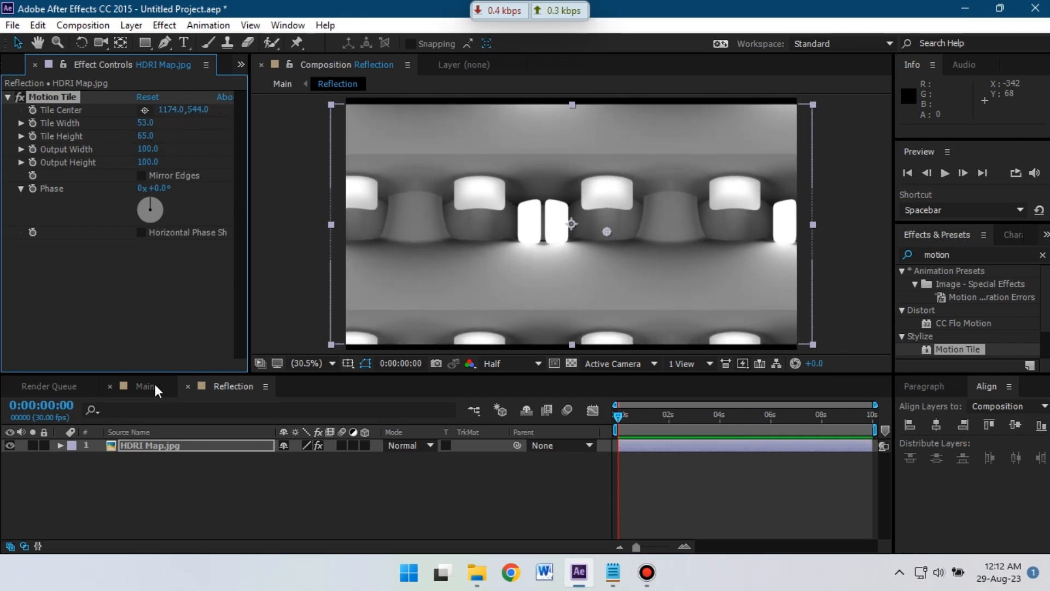
click(155, 384)
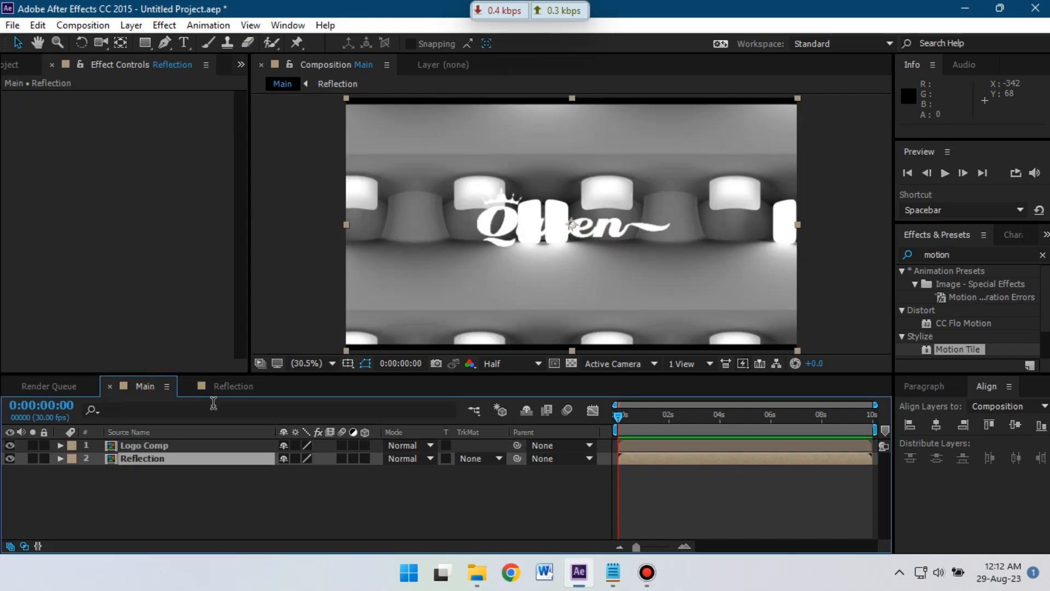
- Set the Reflection layer's track matte to Alpha Matte 'Logo Comp', keeping Normal blending
click(400, 458)
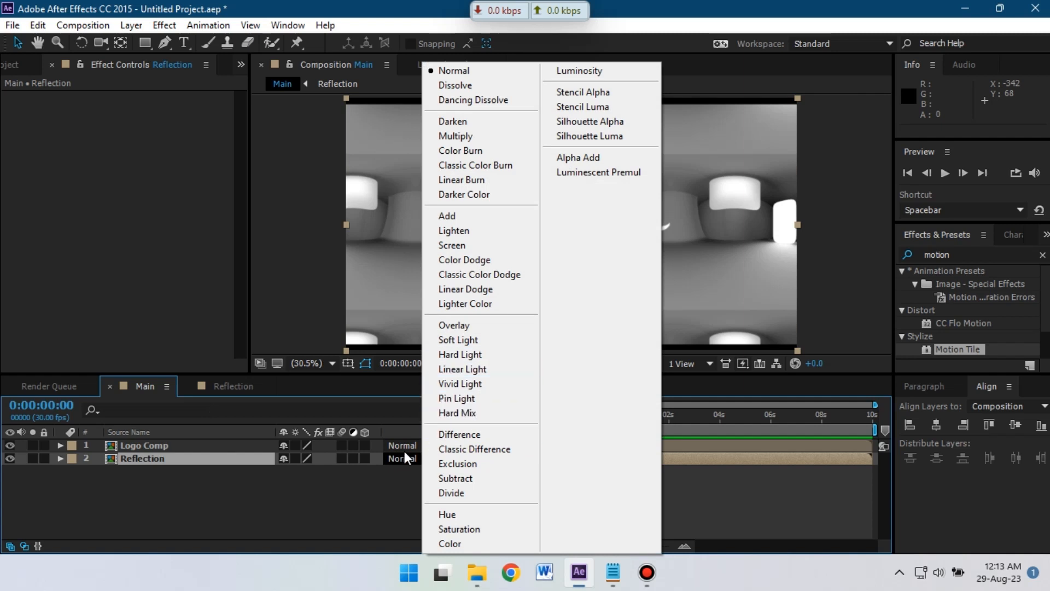
click(371, 471)
click(471, 459)
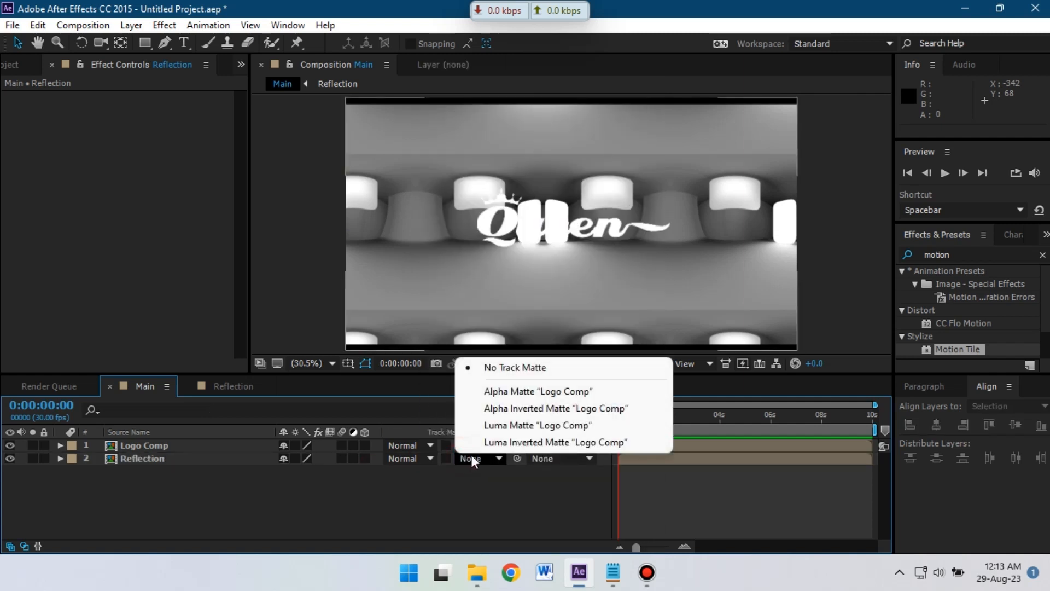
click(533, 391)
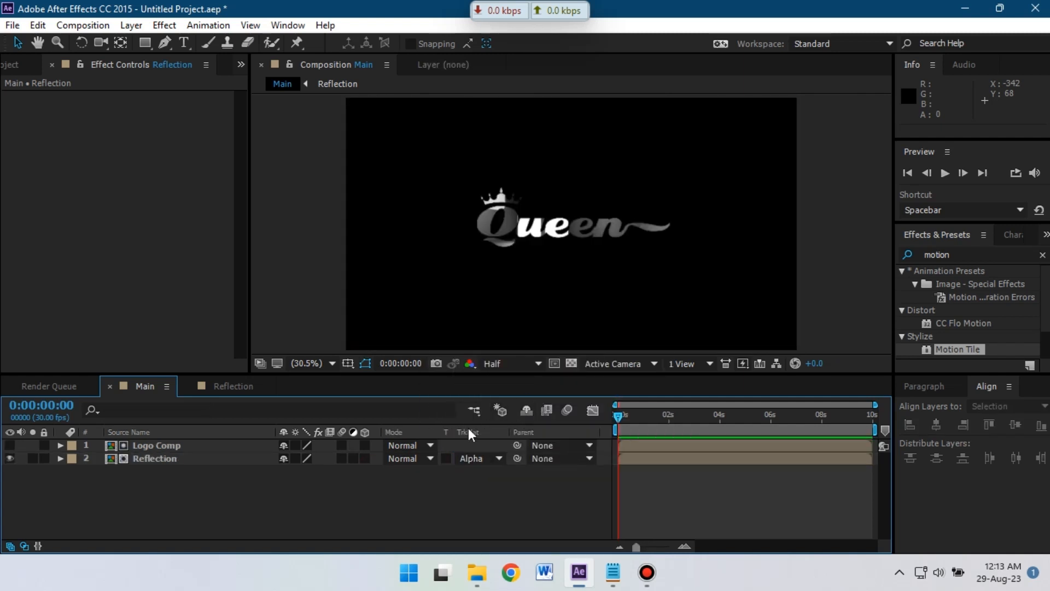
click(159, 458)
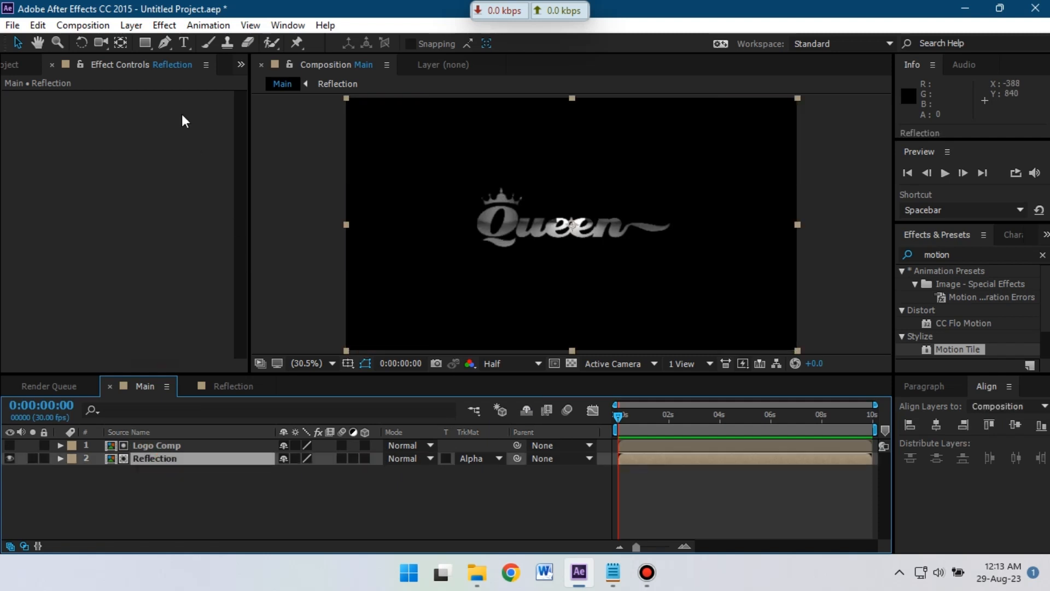
- Keyframe Tile Center from 1174,478 at the start to 1395,478 at 0:00:09:29
click(224, 391)
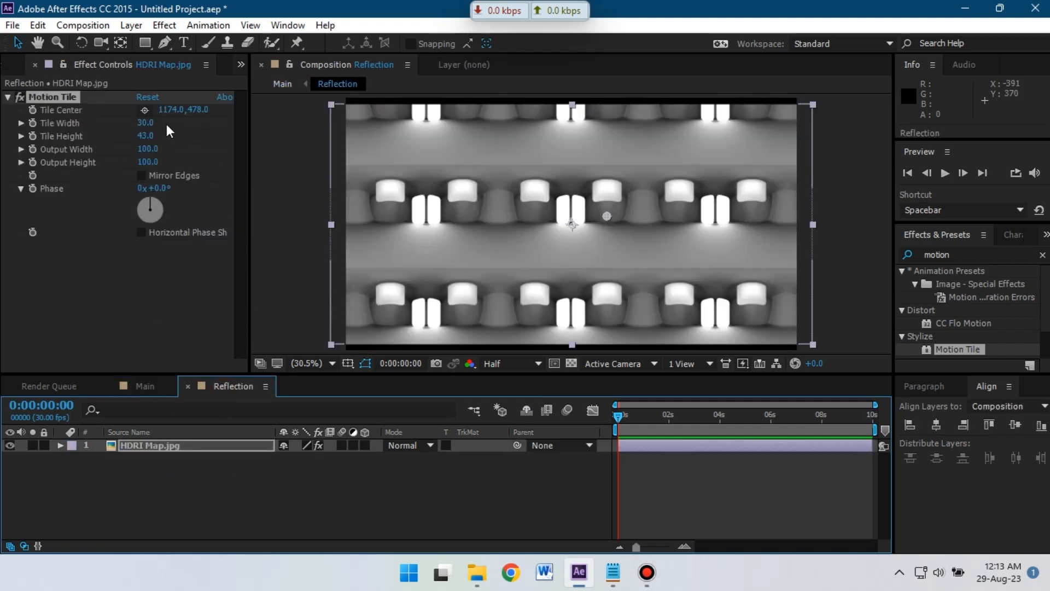
click(33, 108)
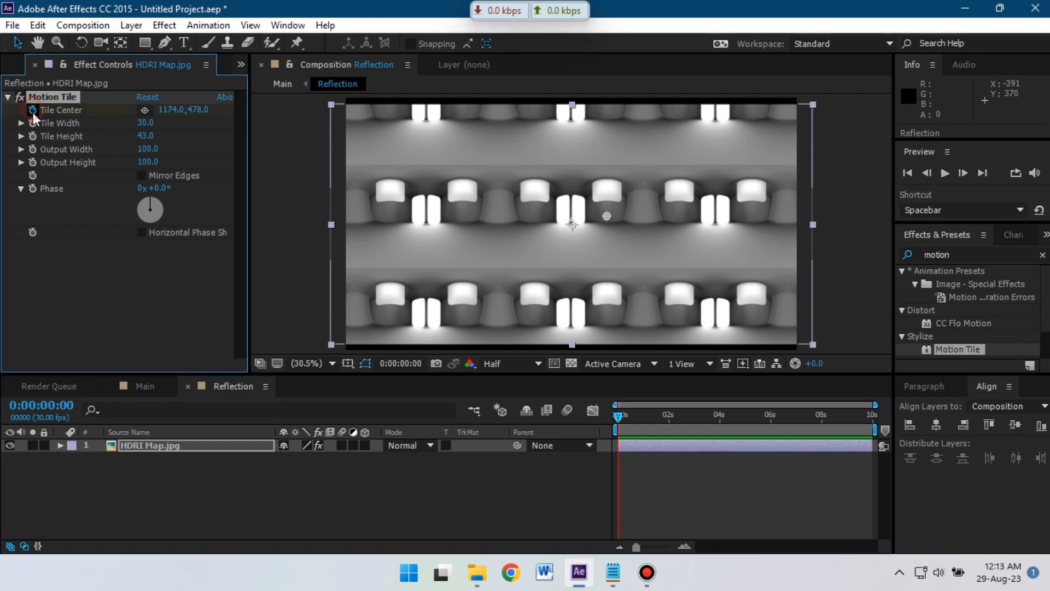
drag(619, 415, 883, 423)
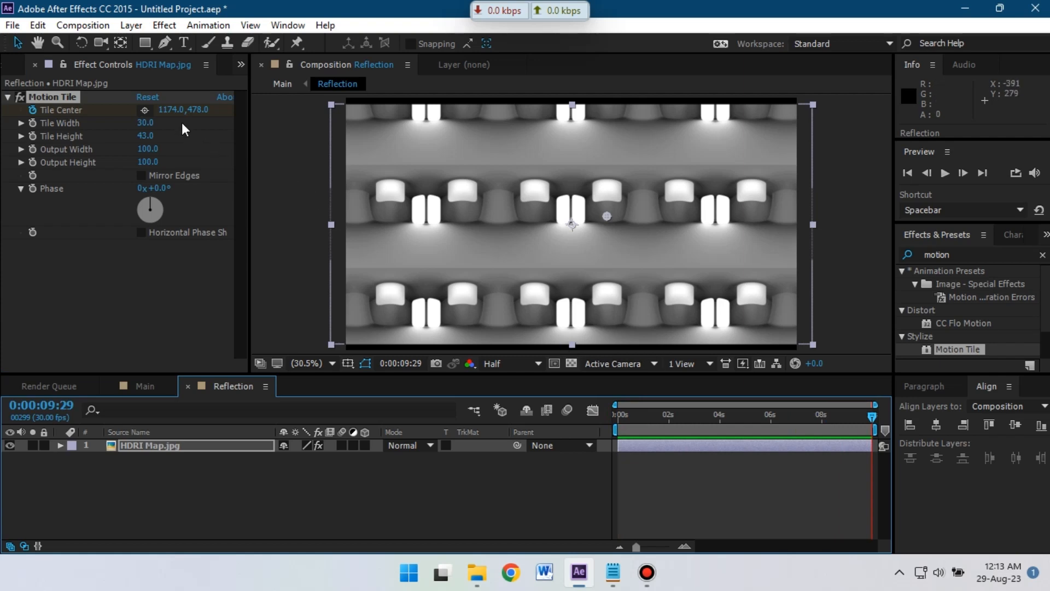
drag(170, 109, 363, 136)
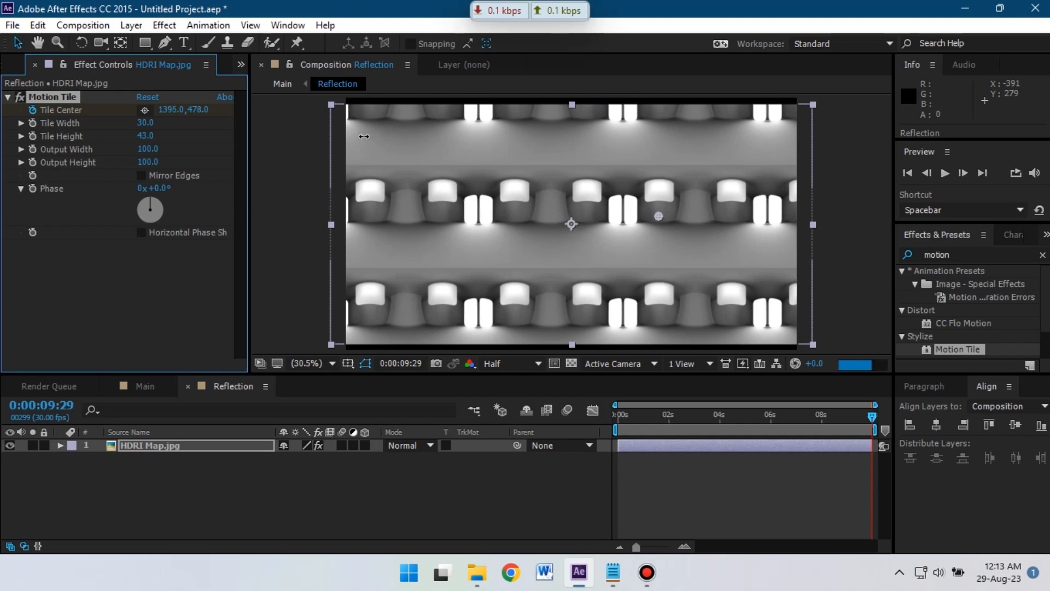
drag(872, 416, 840, 417)
key(Home)
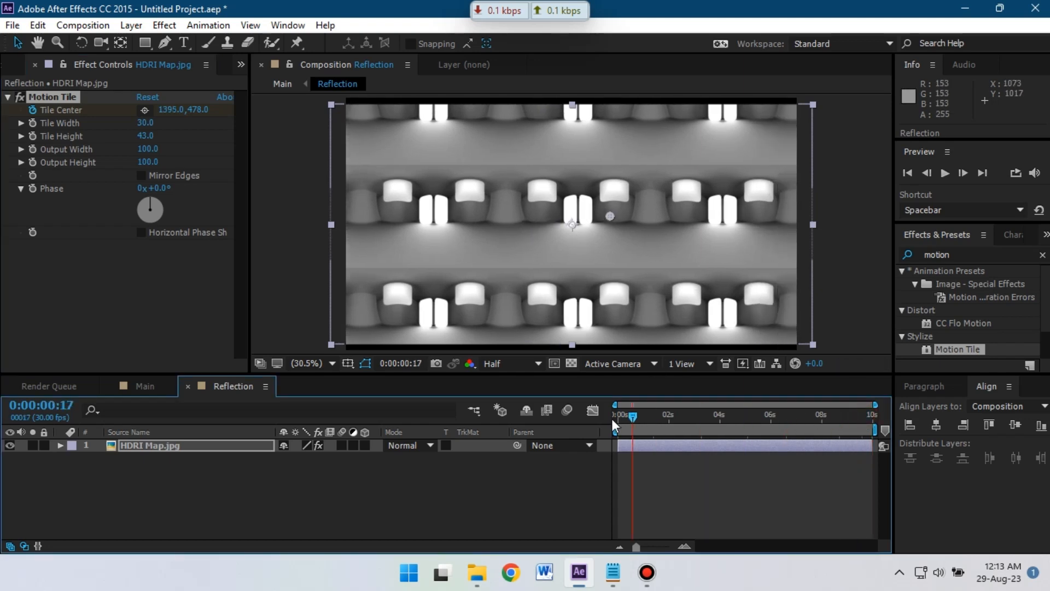
click(144, 386)
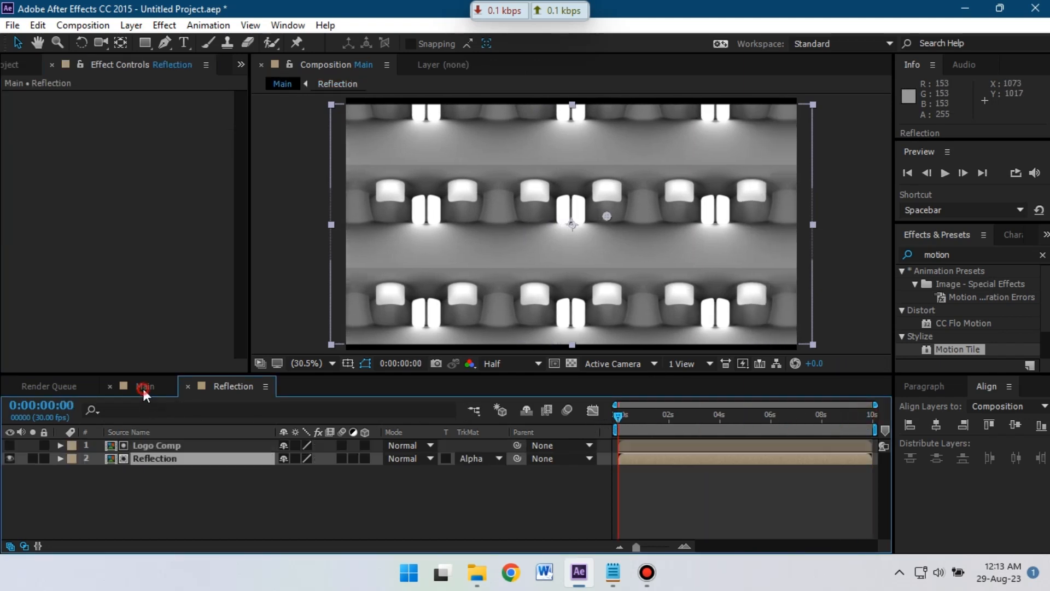
- Apply a default Motion Tile effect to the Reflection layer in Main
click(960, 255)
drag(960, 255, 909, 255)
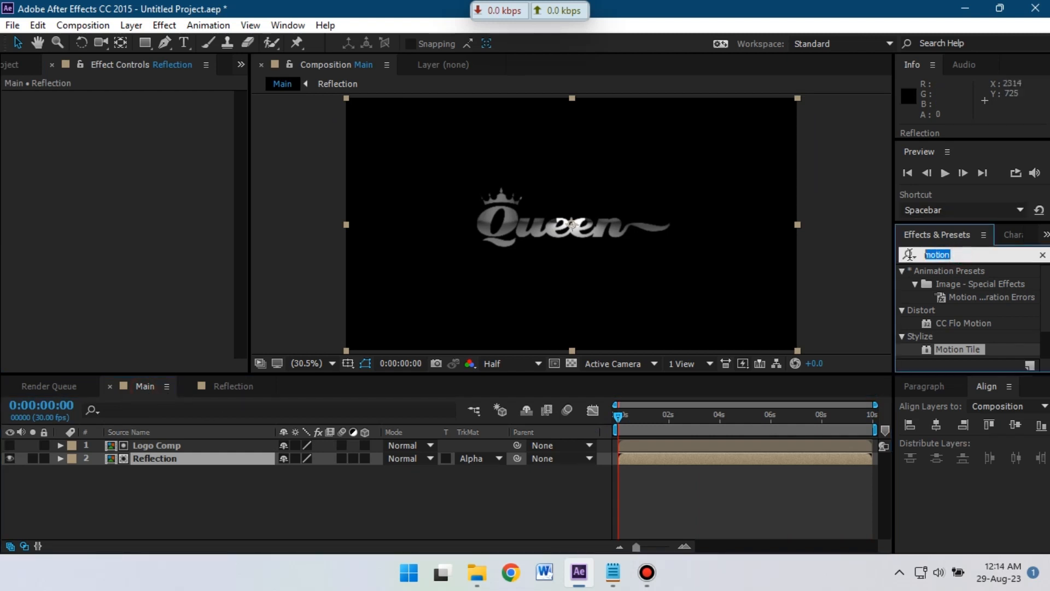
drag(964, 348, 173, 462)
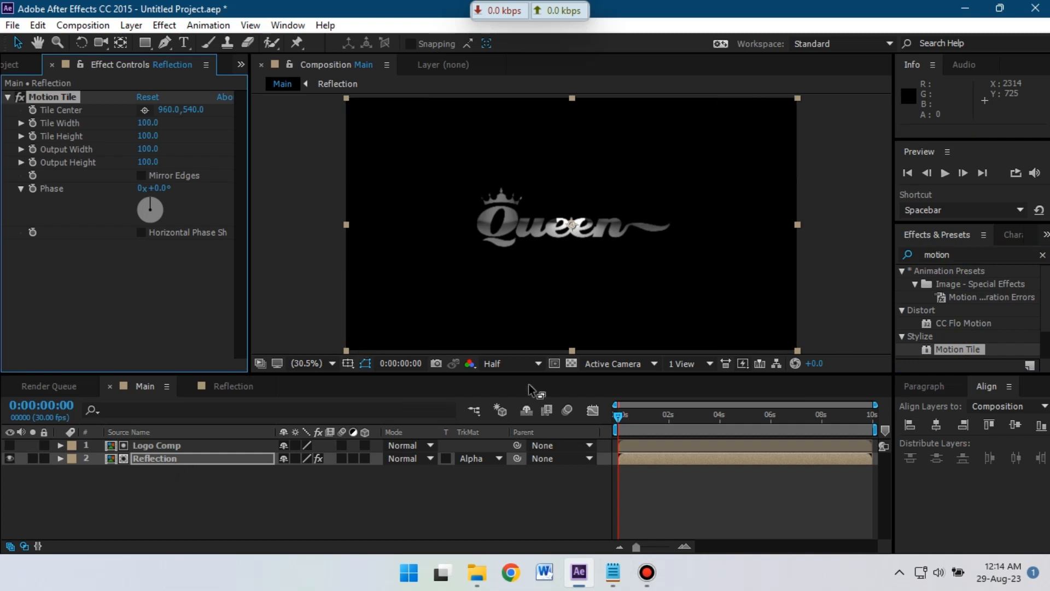
- Apply the CC Glass effect to the Reflection layer
click(967, 255)
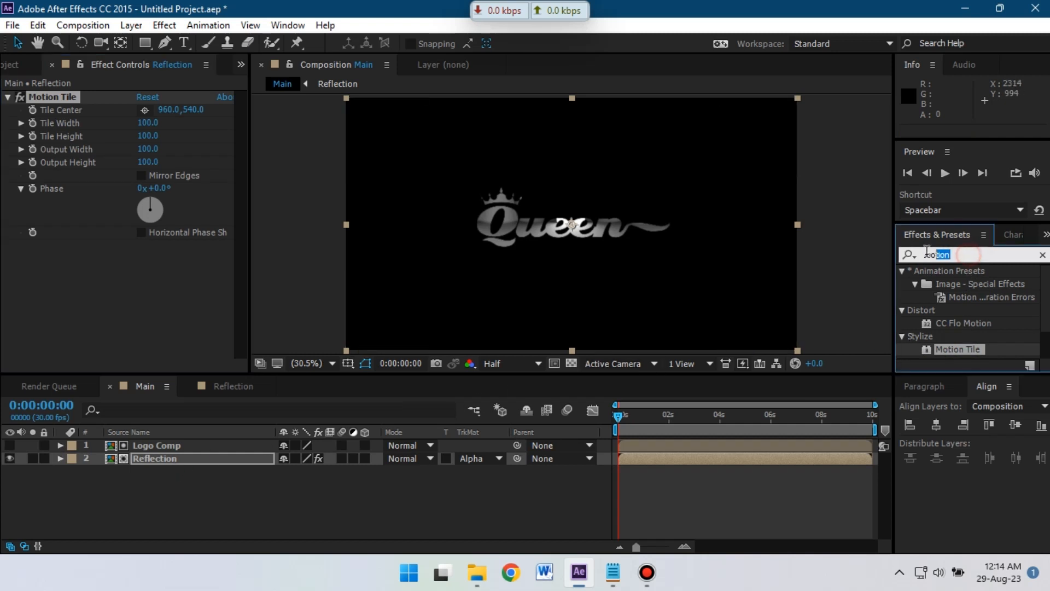
text(cc glass)
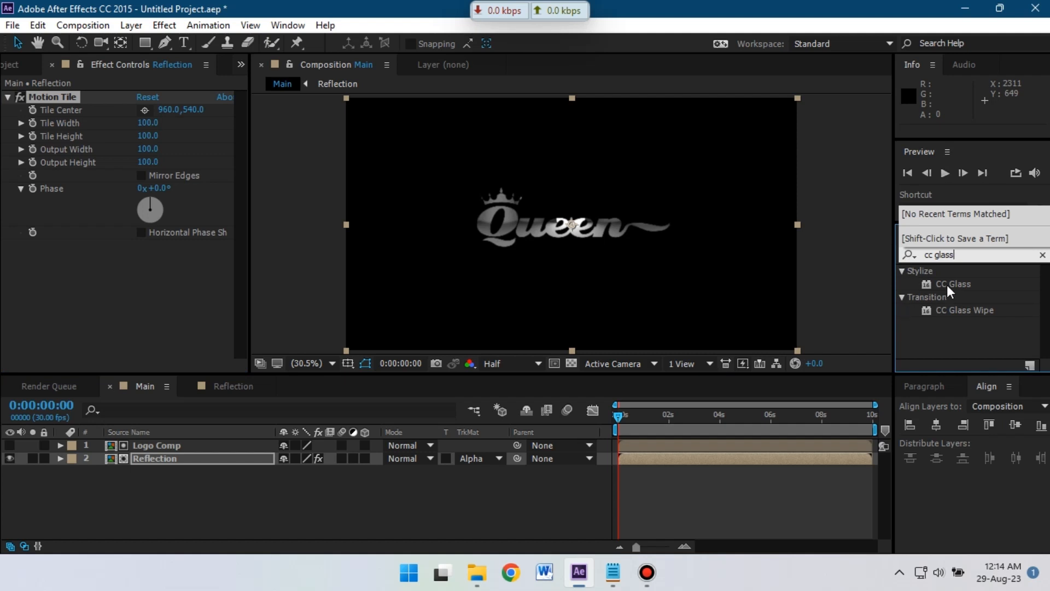
drag(953, 284, 162, 461)
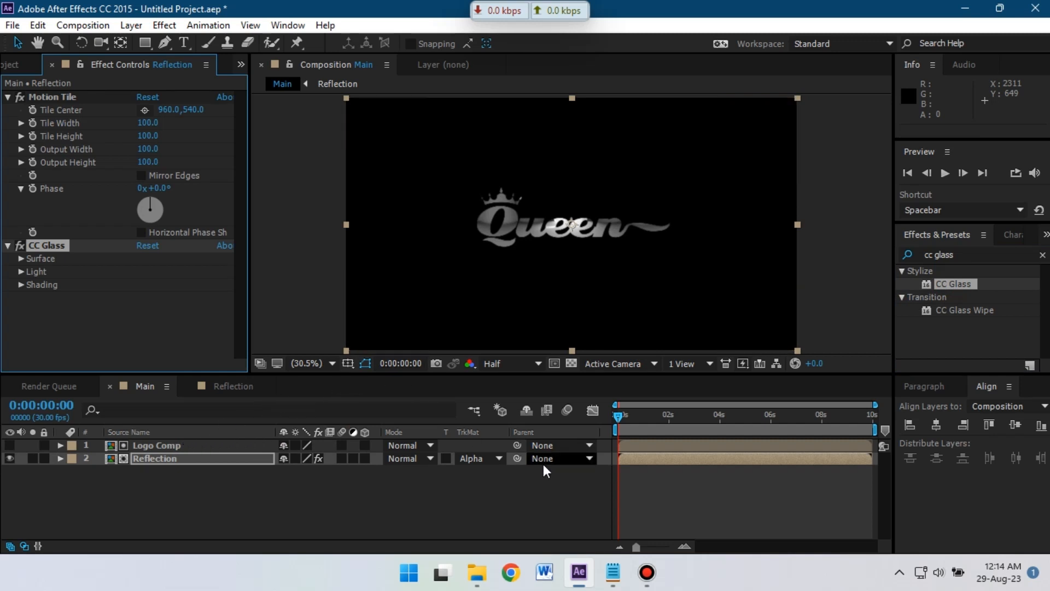
click(914, 256)
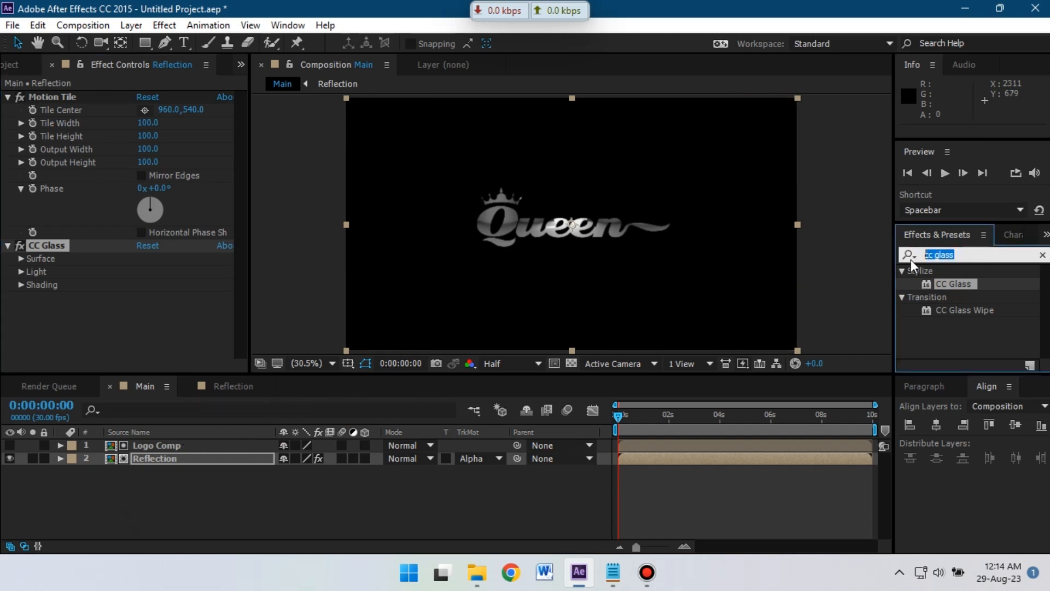
text(blob)
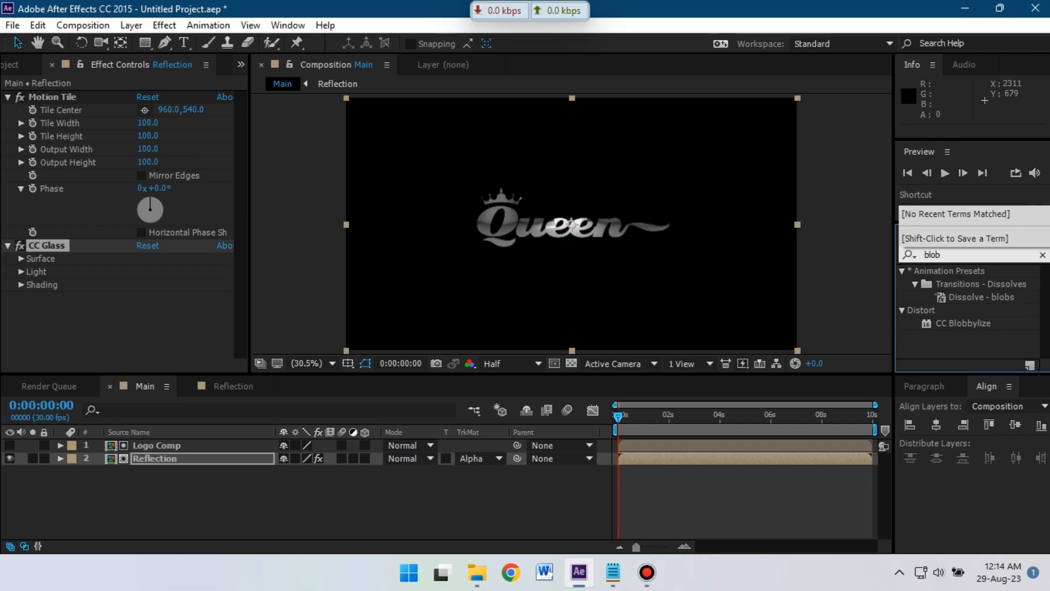
- Apply CC Blobbylize to Reflection with Softness 66.5 and Cut Away 0.0
drag(965, 324, 166, 461)
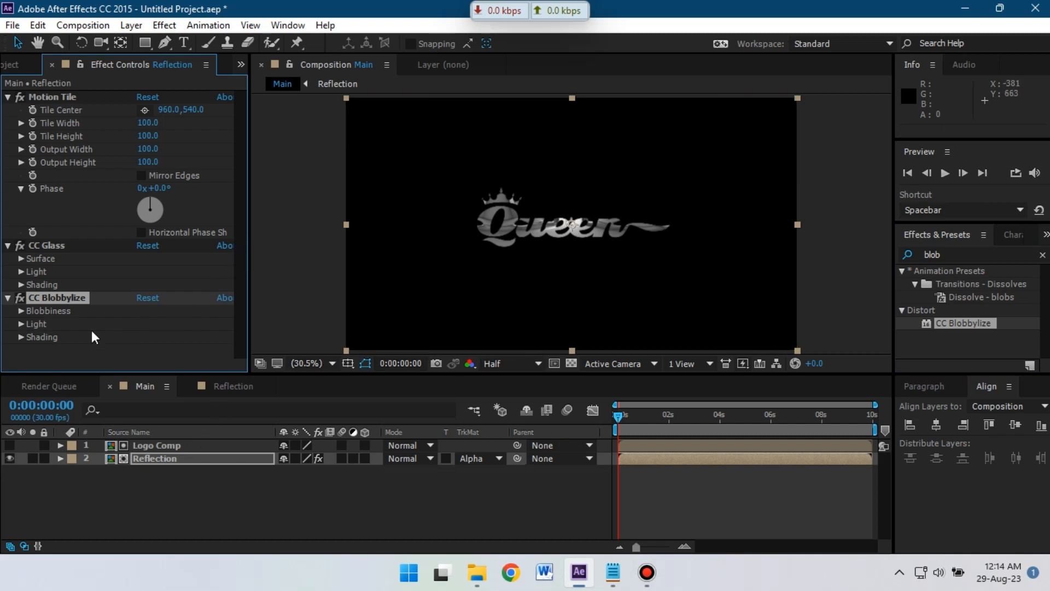
click(22, 311)
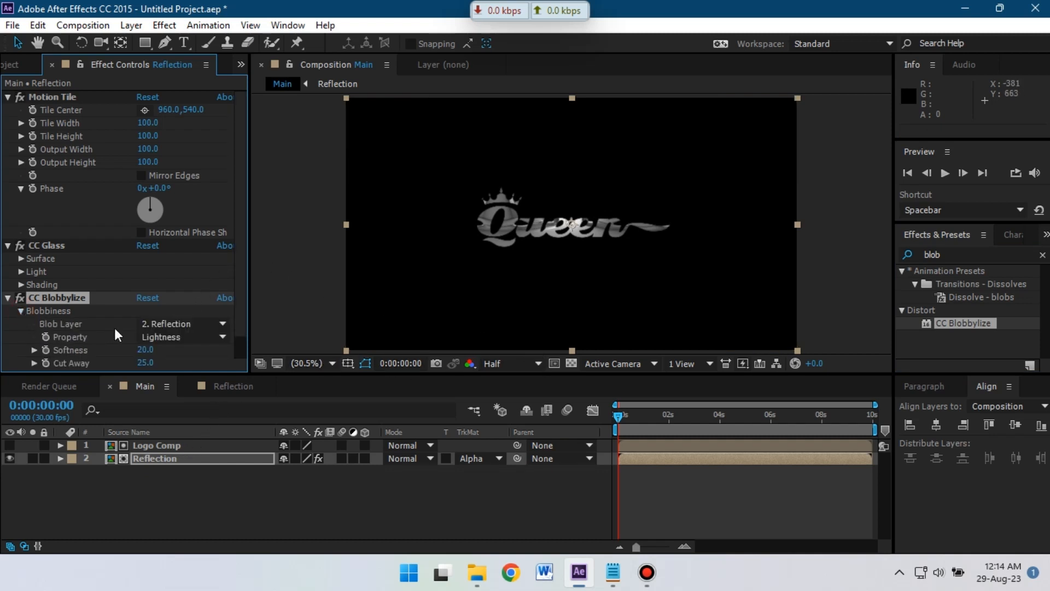
scroll(287, 277, down, 2)
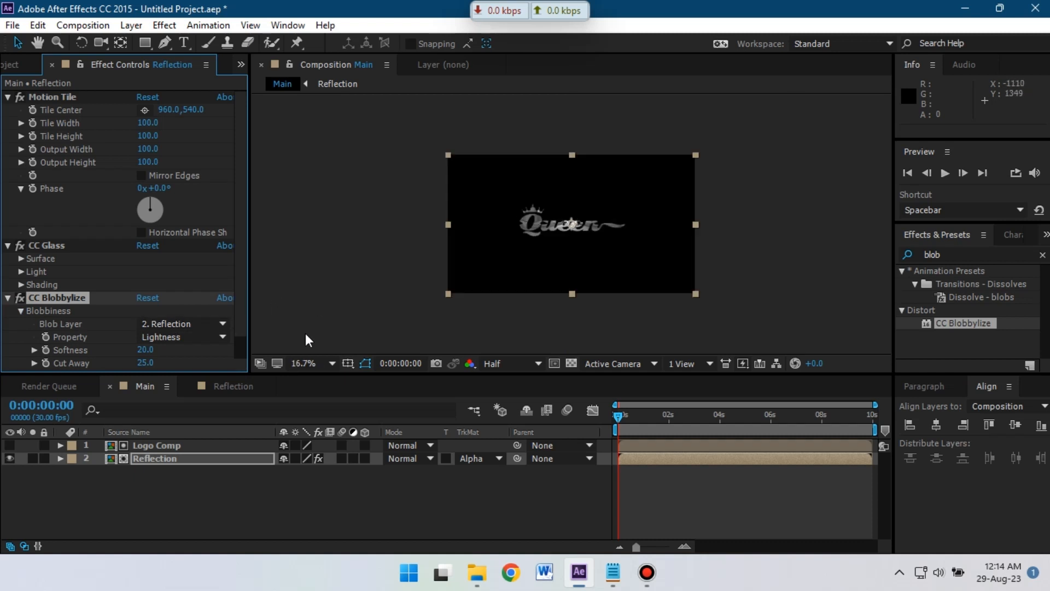
click(313, 362)
click(324, 109)
scroll(145, 325, down, 2)
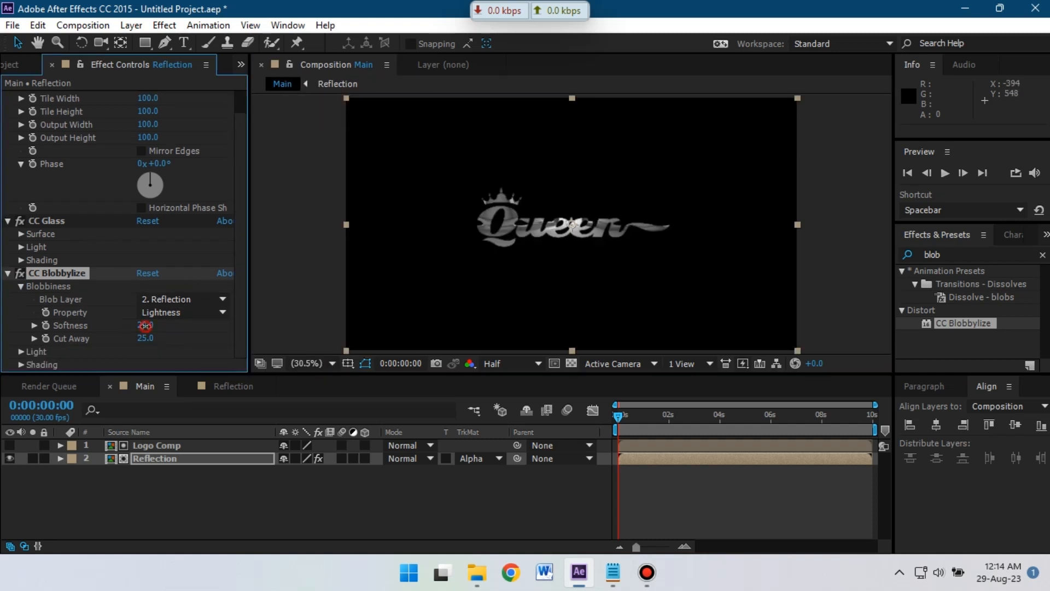
drag(145, 325, 482, 301)
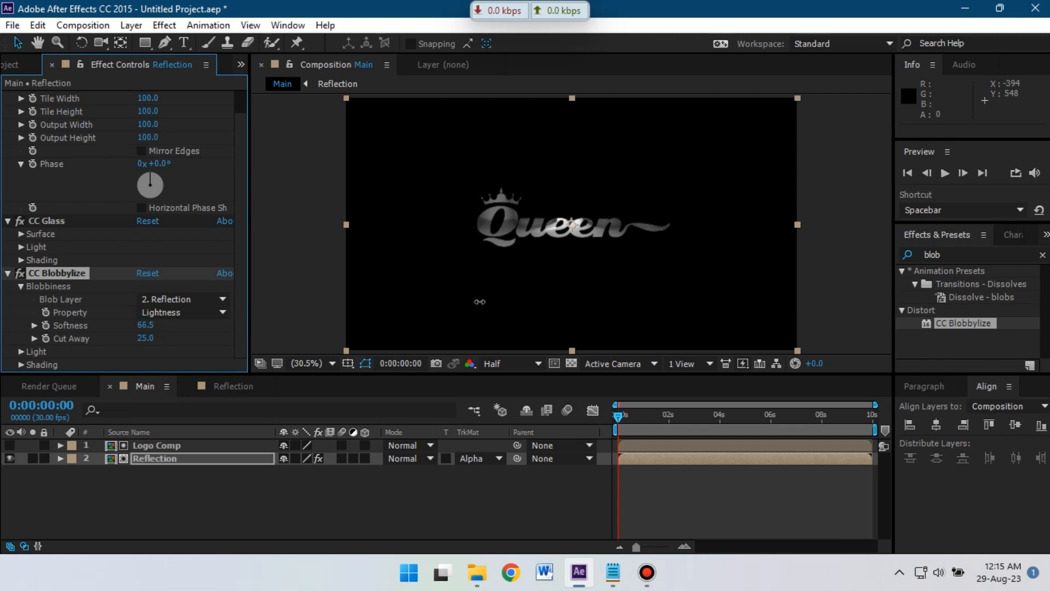
drag(150, 344, 128, 341)
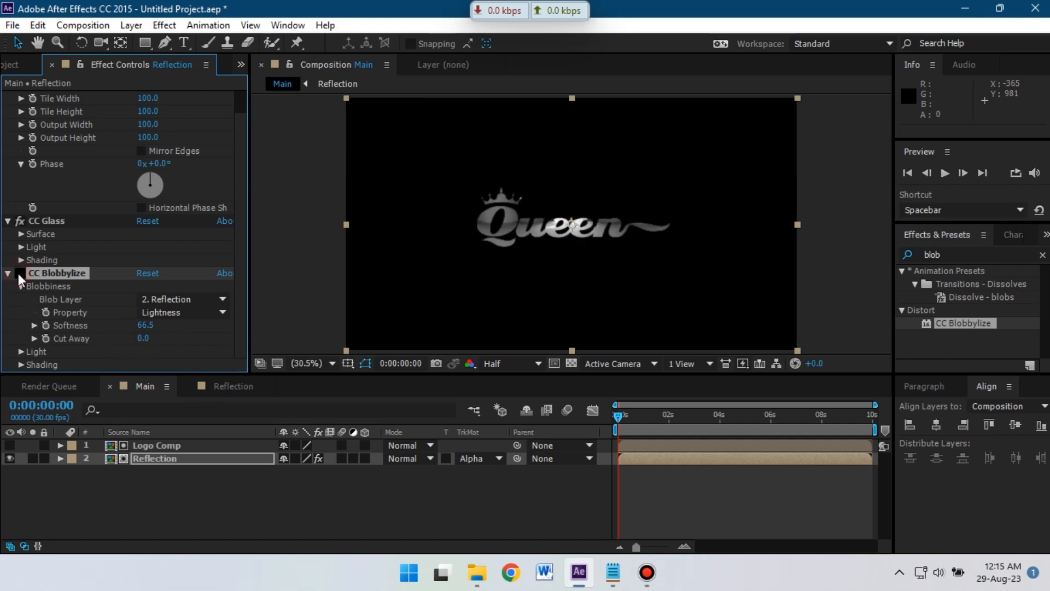
- Add a Fast Blur effect to the Reflection layer
click(933, 255)
text(fast blur)
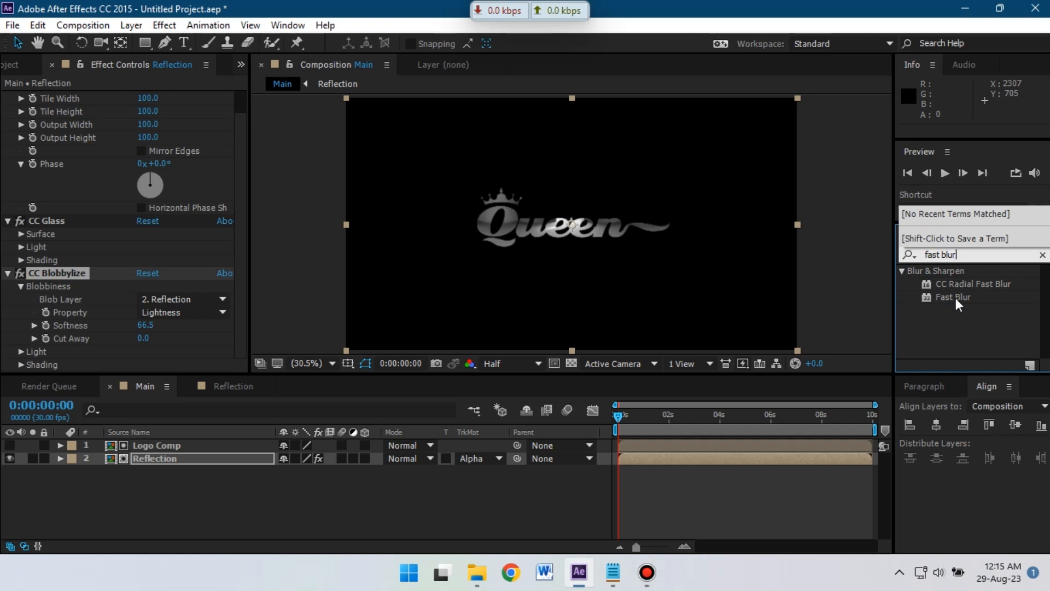
drag(956, 297, 175, 465)
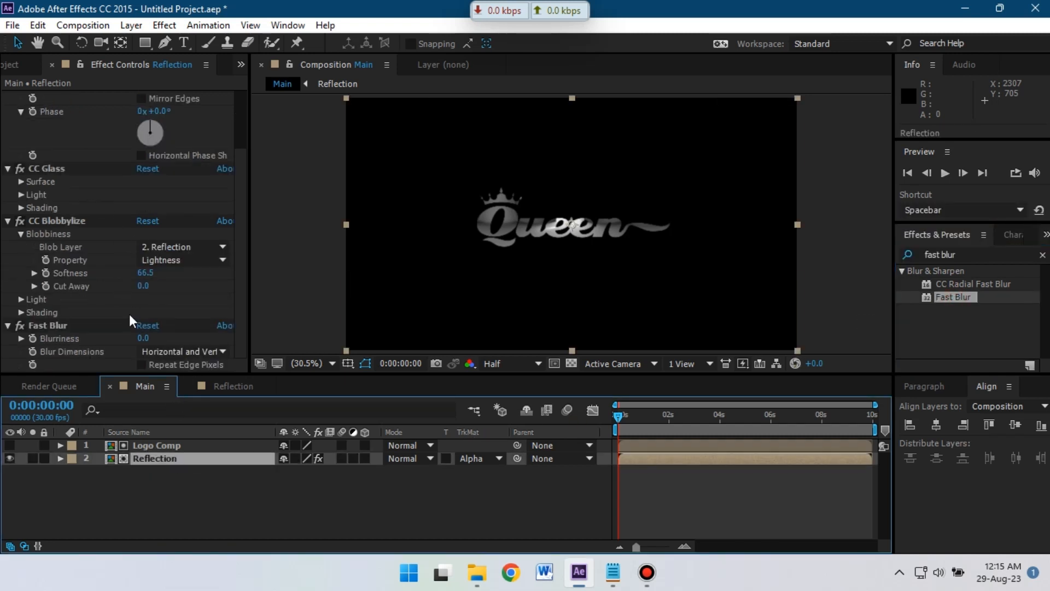
- Set the Reflection layer's Fast Blur Blurriness to 2.0
click(144, 338)
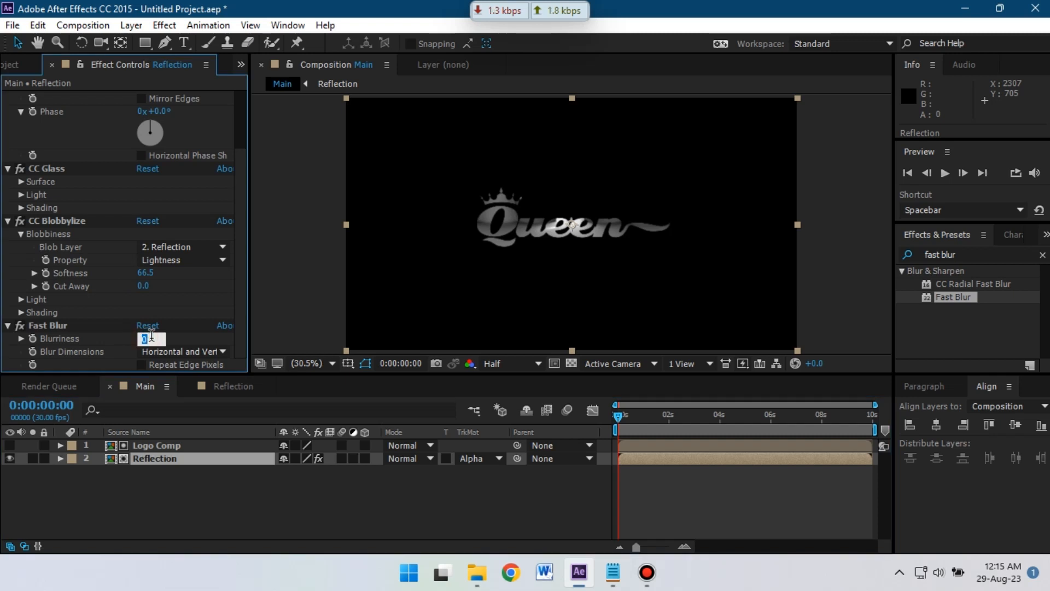
text(2)
key(Return)
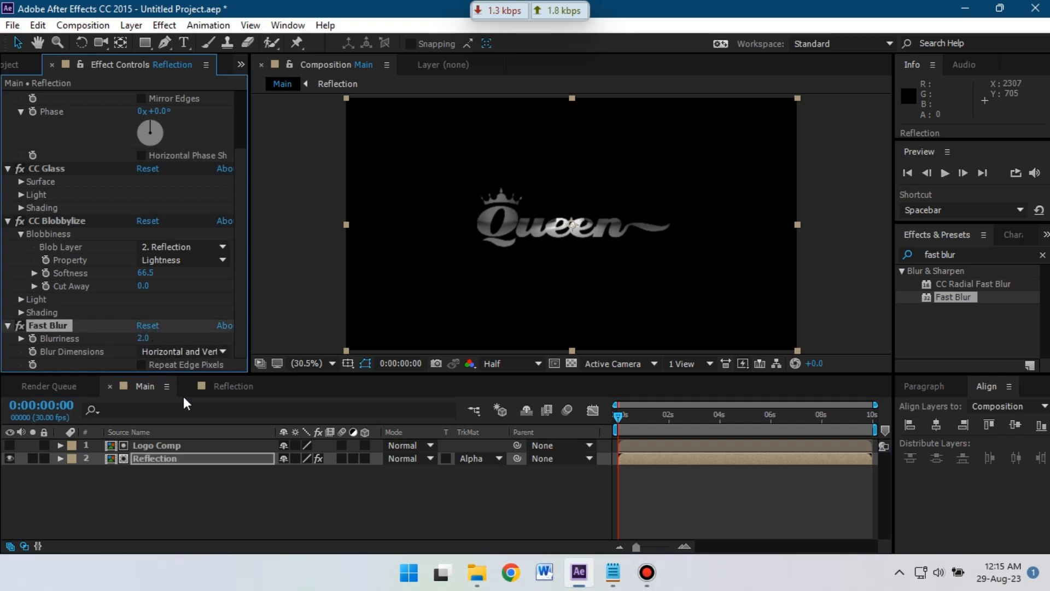
click(221, 497)
click(162, 464)
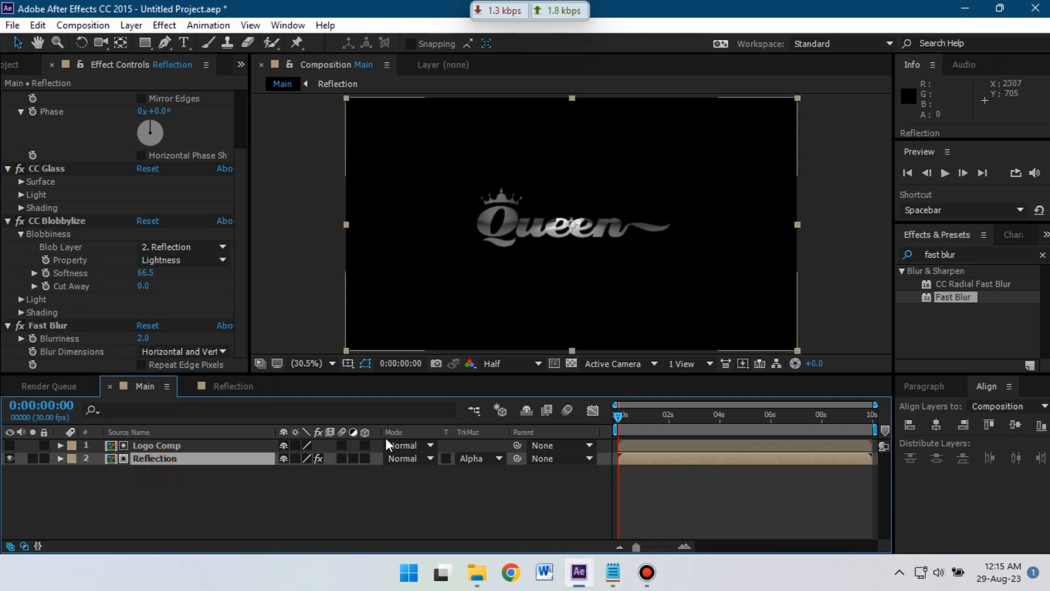
- Apply Curves to Reflection and bend the RGB curve into a gentle S-shape
click(906, 255)
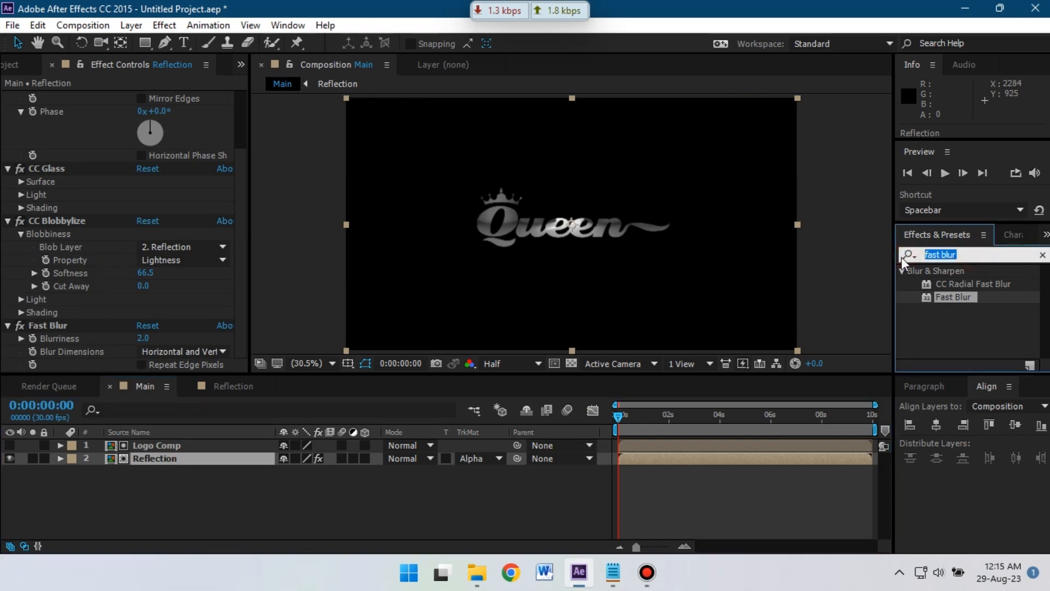
text(curves)
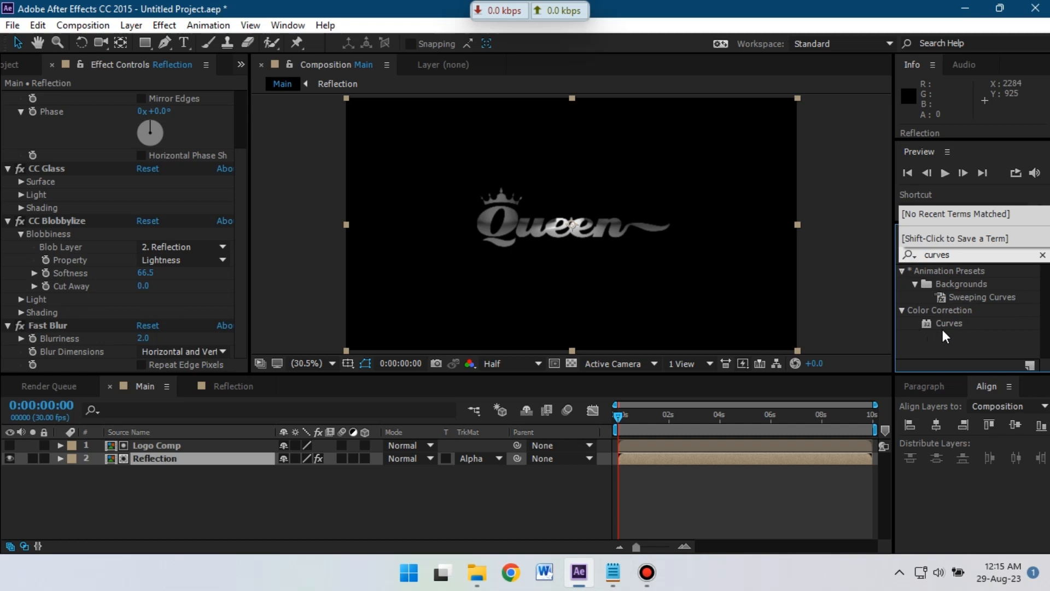
double_click(944, 326)
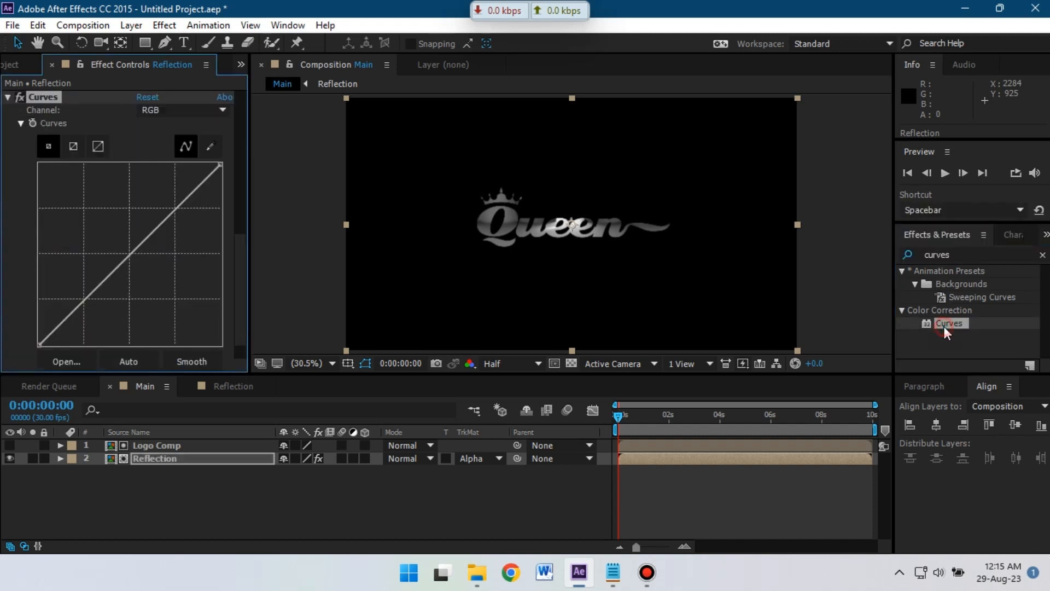
click(160, 461)
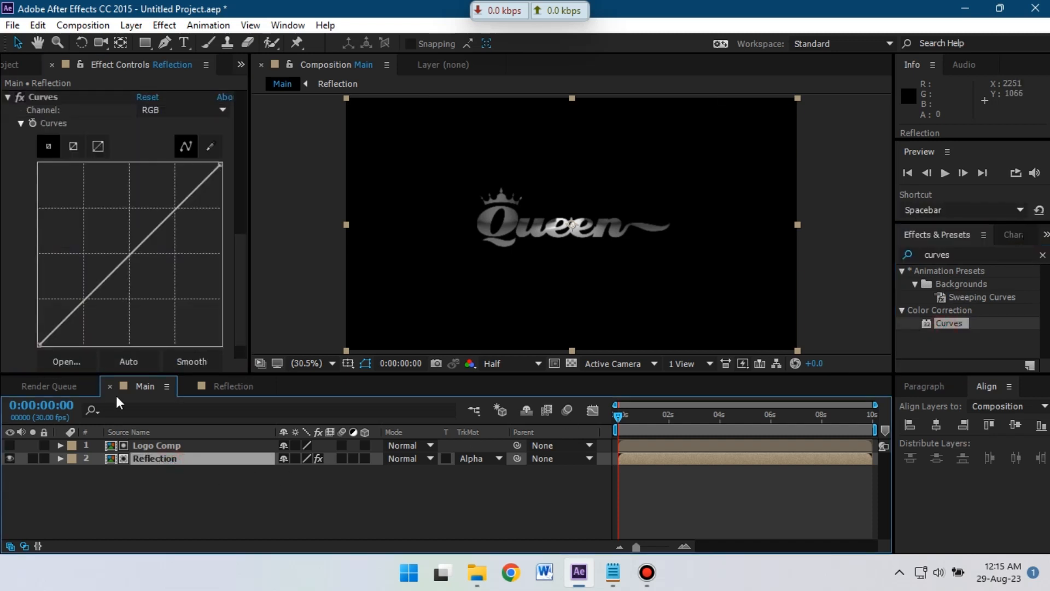
click(83, 296)
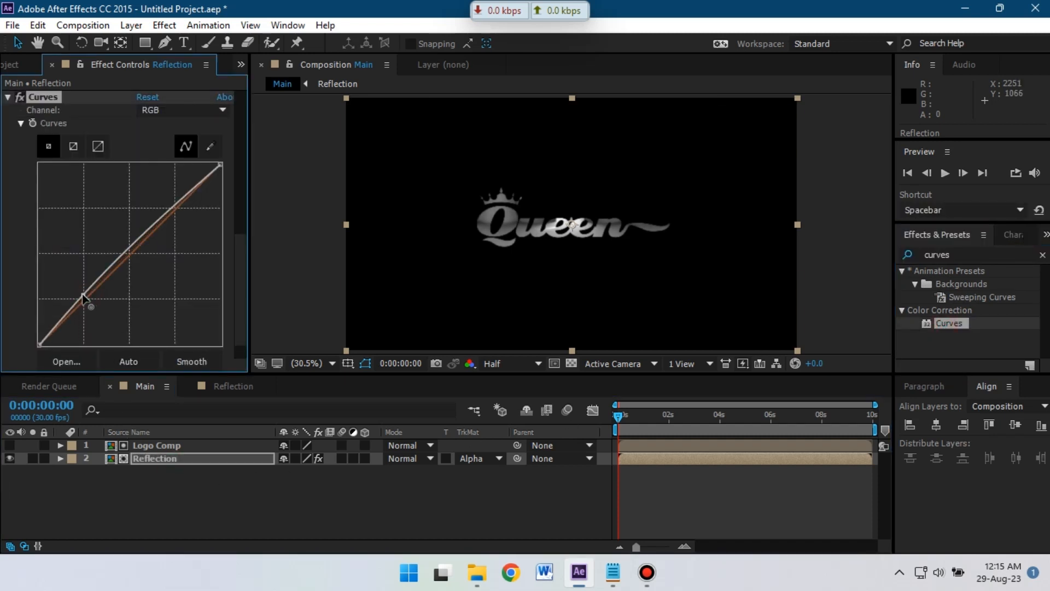
drag(154, 224, 174, 225)
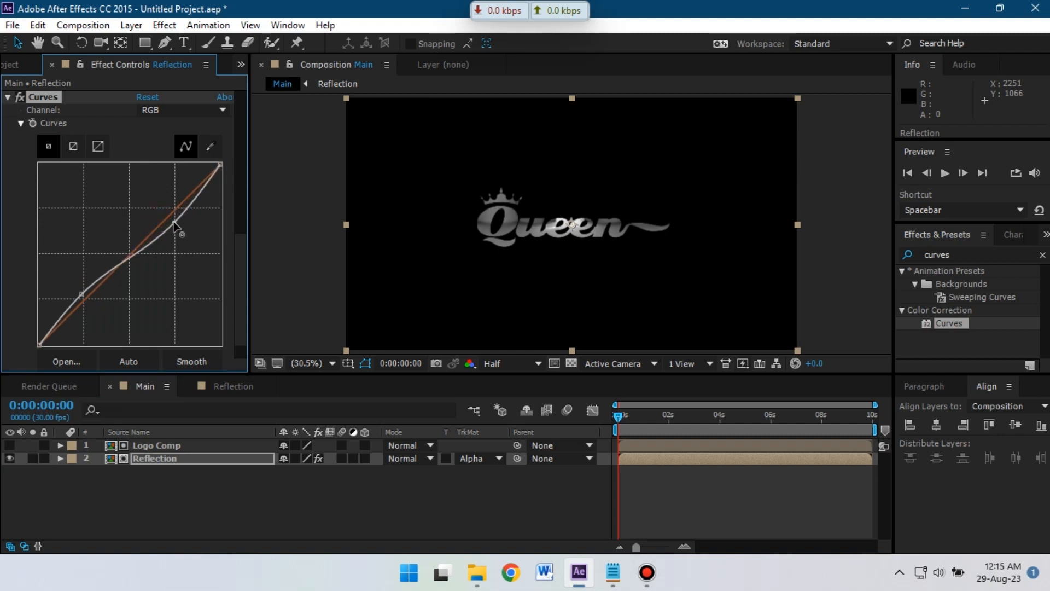
drag(165, 500, 173, 441)
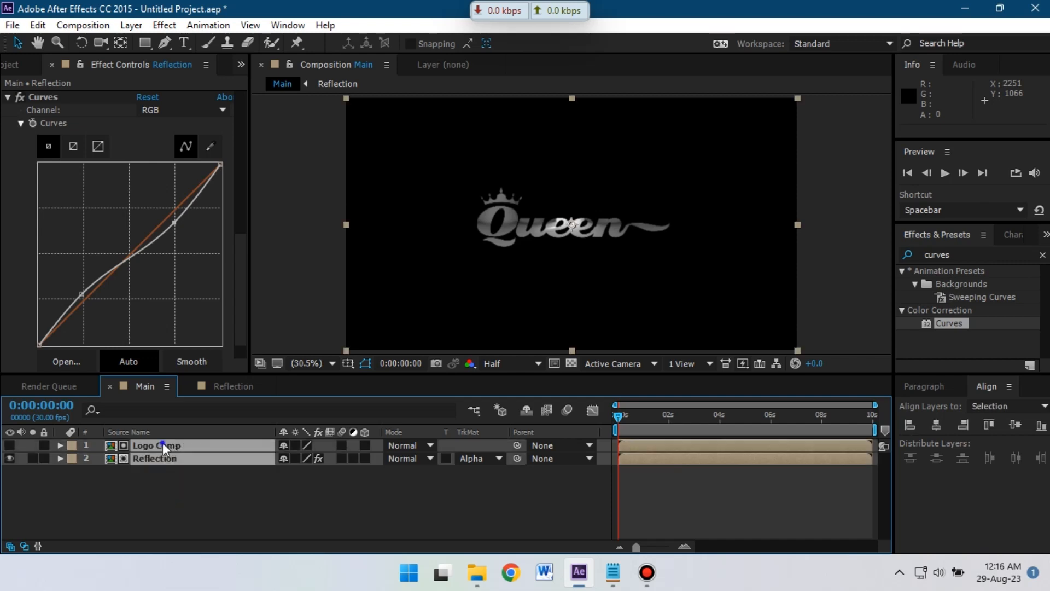
- Pre-compose Logo Comp and Reflection into a new composition named 'Logo Effects'
right_click(162, 442)
click(210, 472)
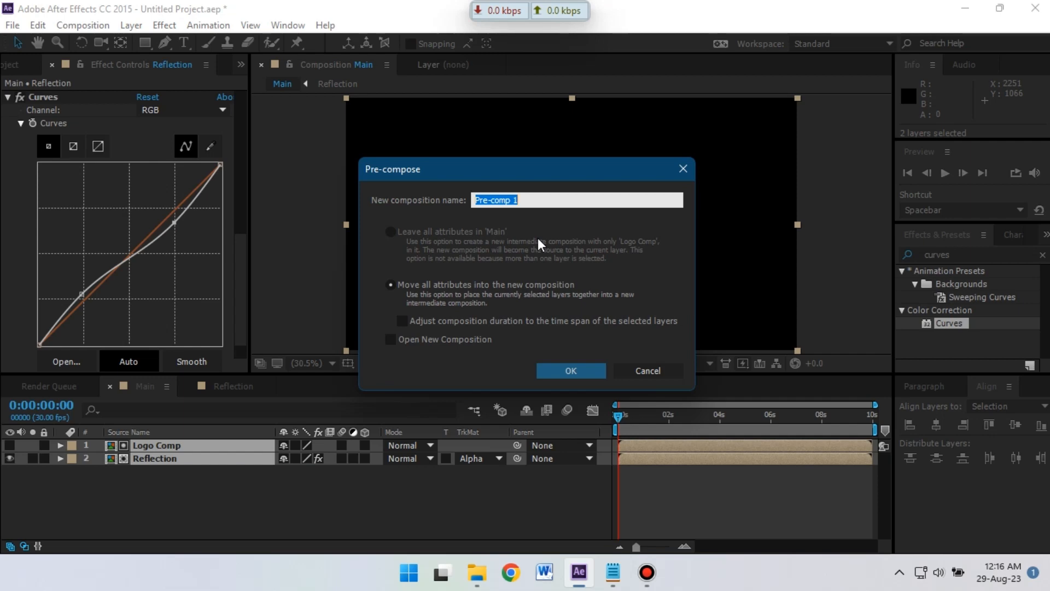
text(Logo Effects)
click(570, 371)
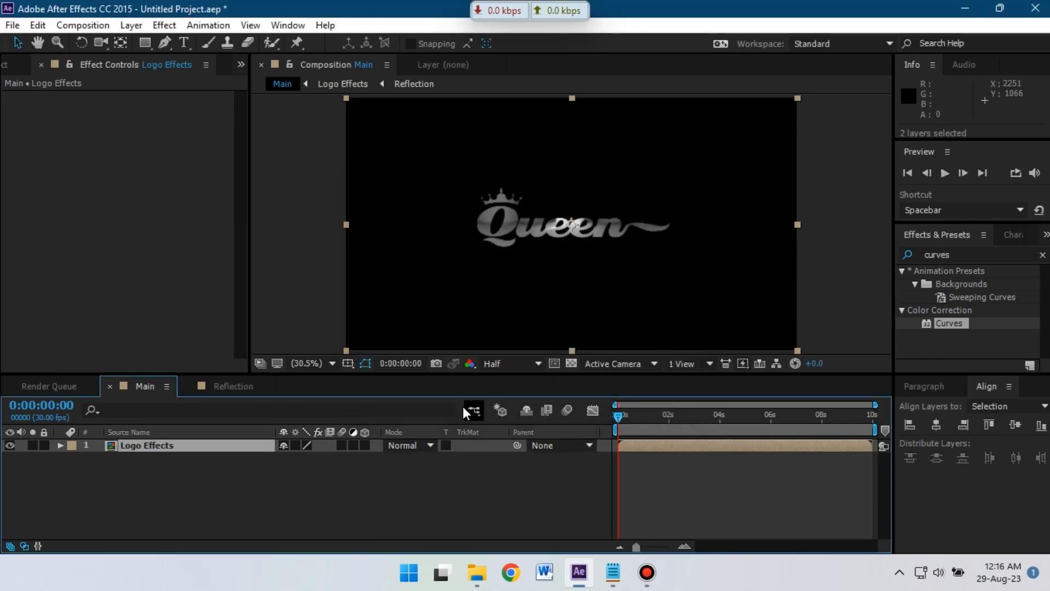
- Apply Bevel Alpha to Logo Effects with Edge Thickness 8.40
double_click(937, 254)
text(alpha)
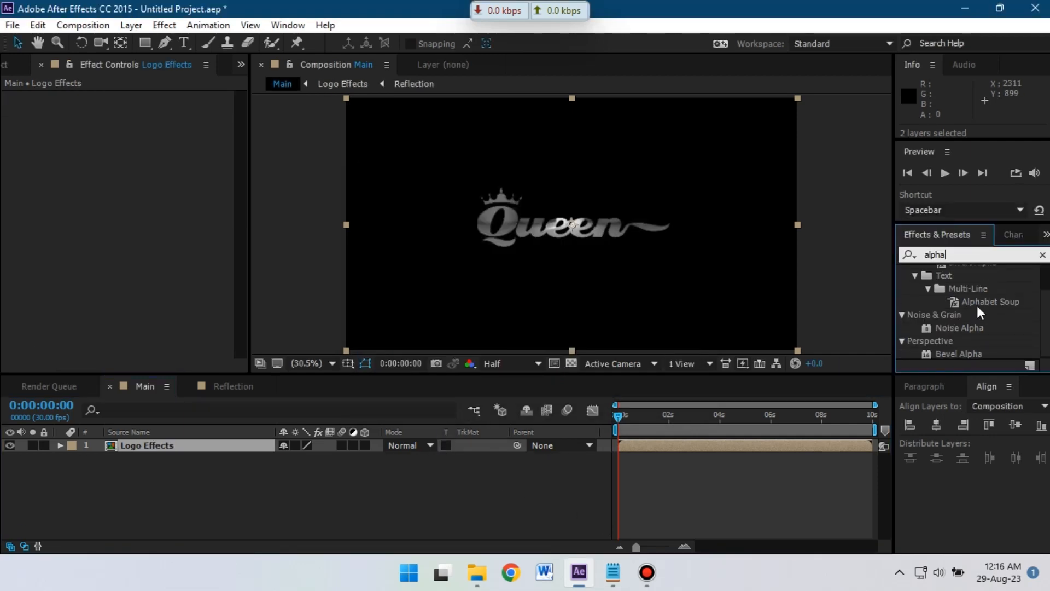
drag(958, 356, 136, 449)
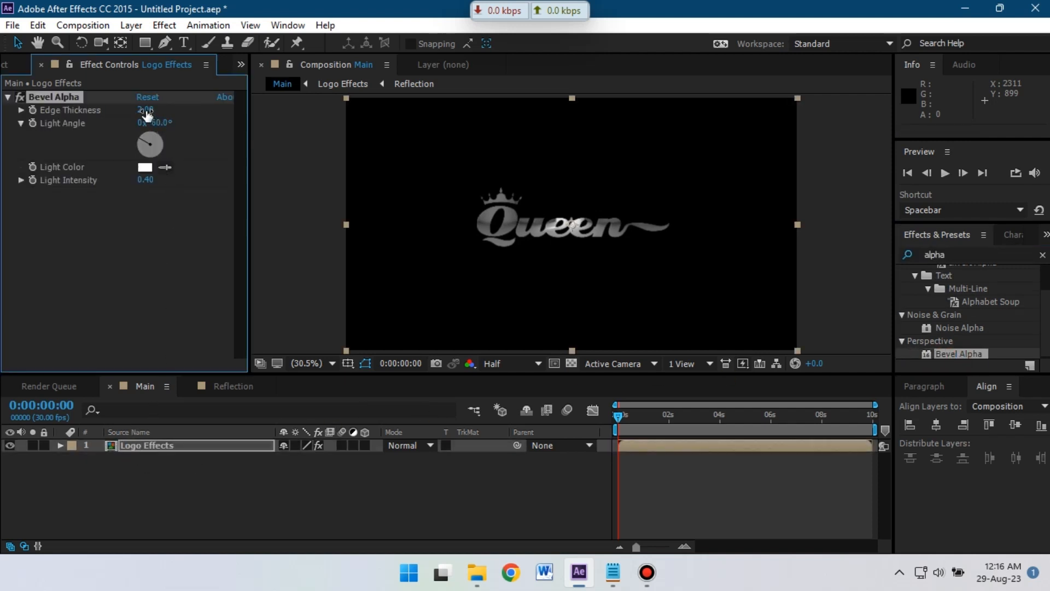
drag(147, 112, 184, 112)
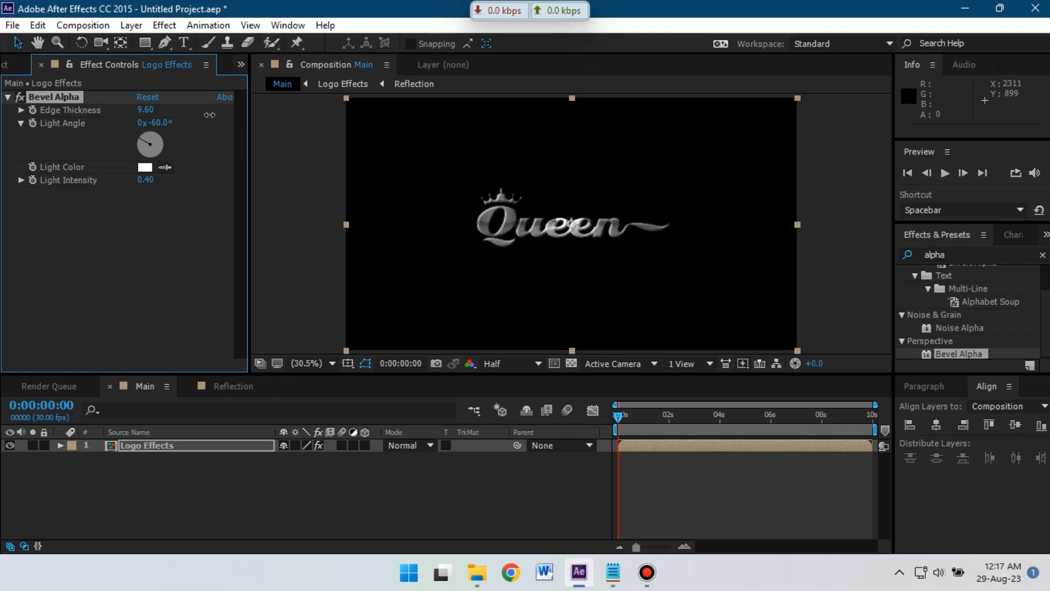
drag(204, 115, 202, 115)
- Apply a Tint effect to the Logo Effects layer
click(957, 256)
click(968, 252)
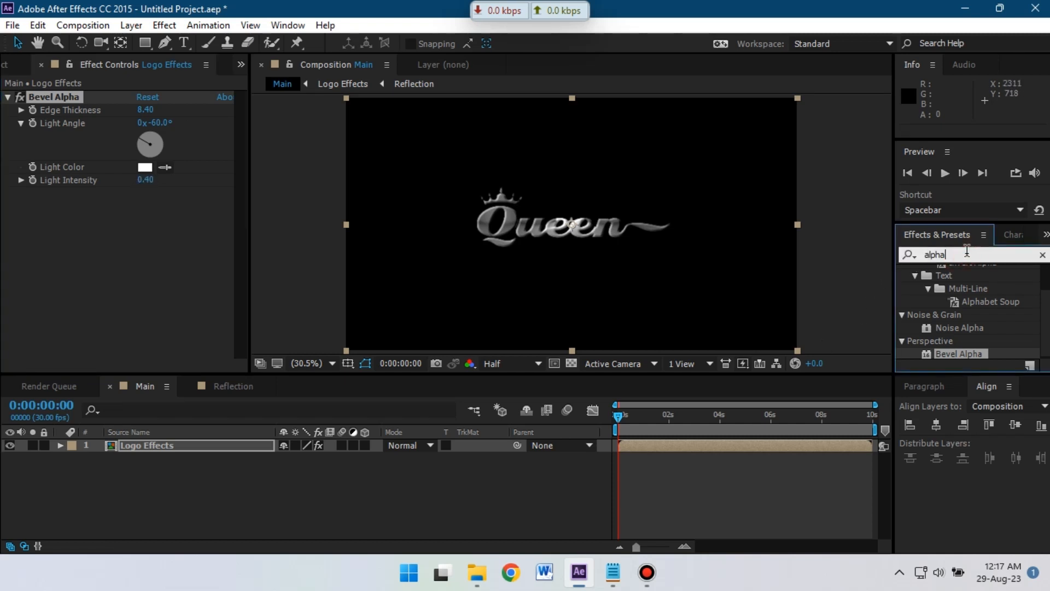
key(BackSpace)
key(BackSpace)
key(BackSpace)
key(BackSpace)
text(ti)
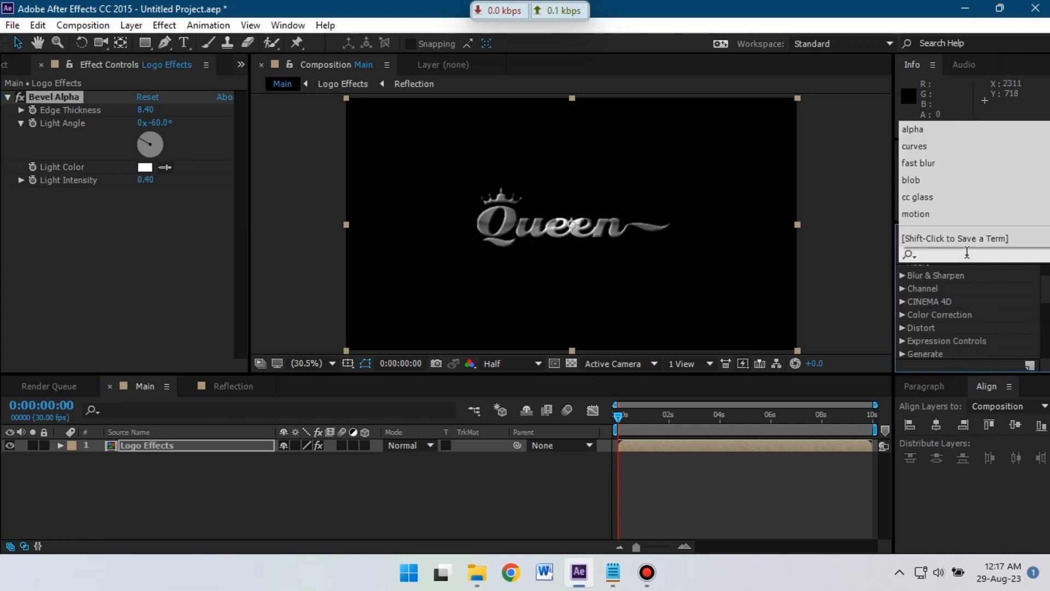
text(nt)
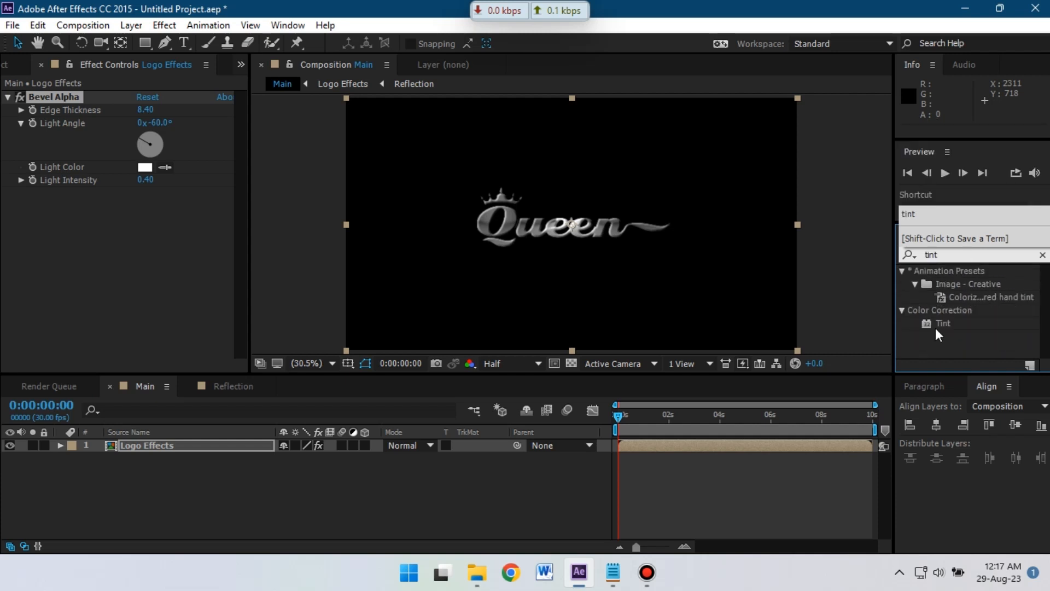
drag(942, 323, 153, 447)
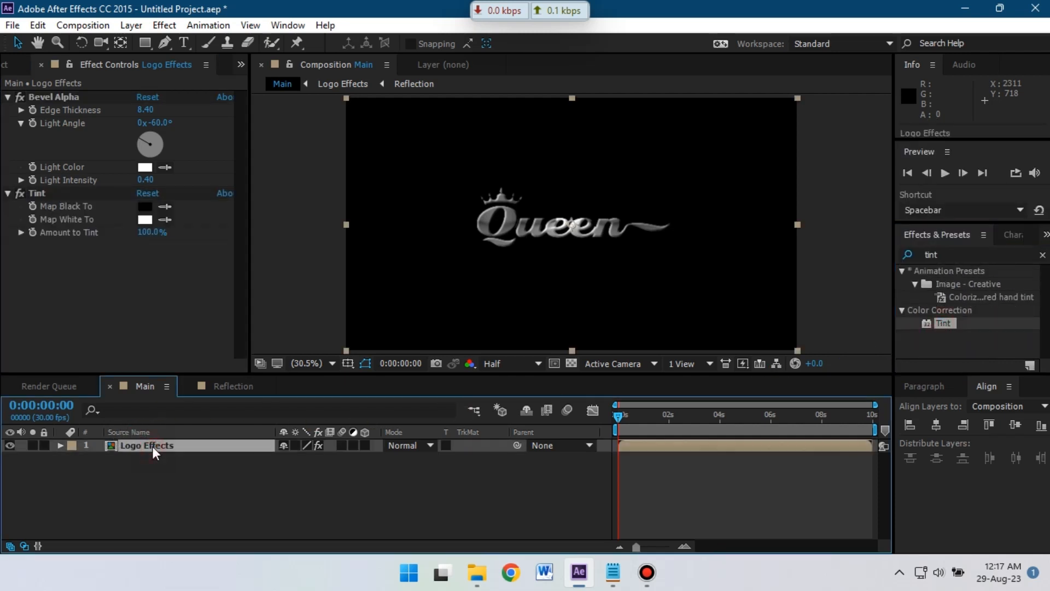
- Set Tint's Map White To gold FFE082 and check the logo at 0:00:04:06
click(144, 219)
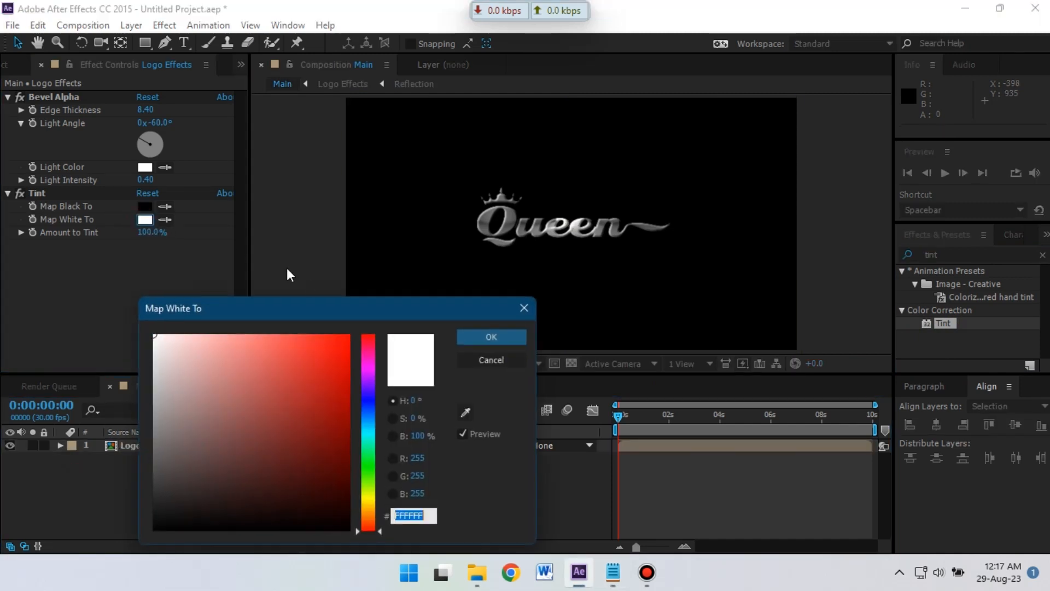
right_click(412, 516)
click(463, 365)
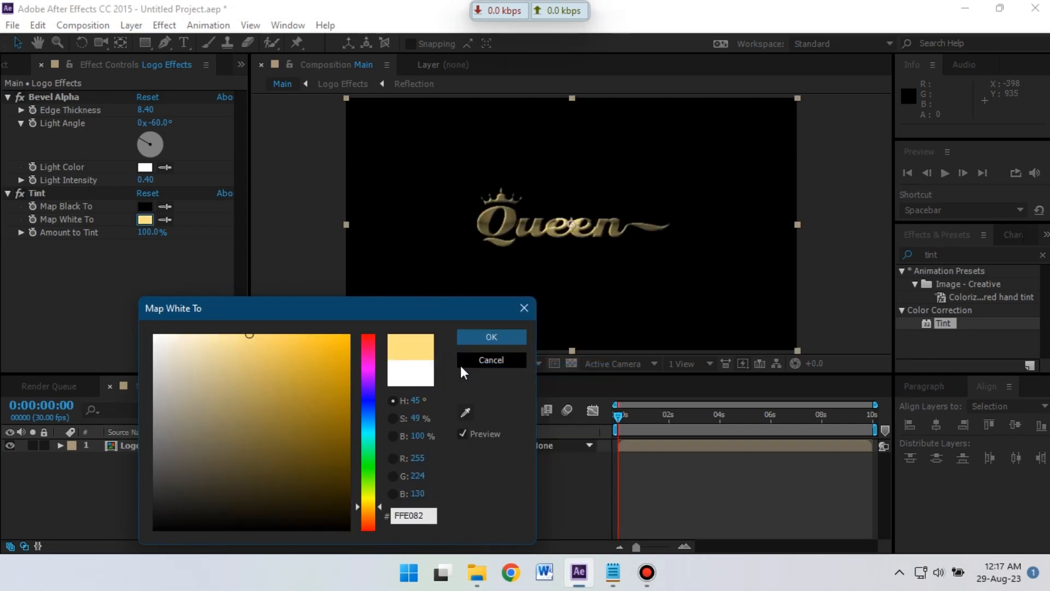
click(487, 336)
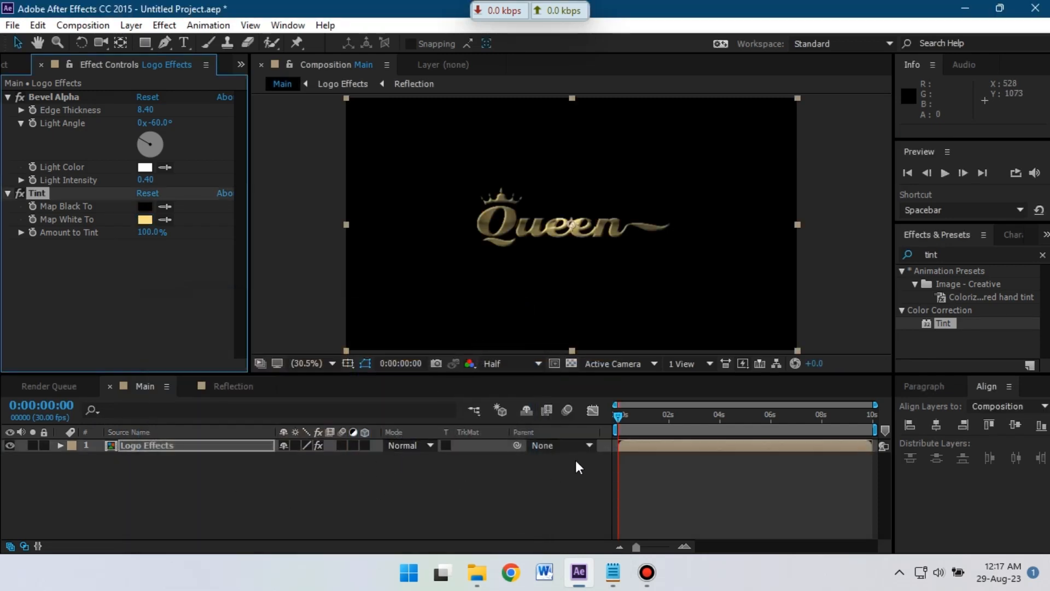
mouse_move(623, 418)
mouse_down()
mouse_move(728, 417)
mouse_move(618, 421)
mouse_up()
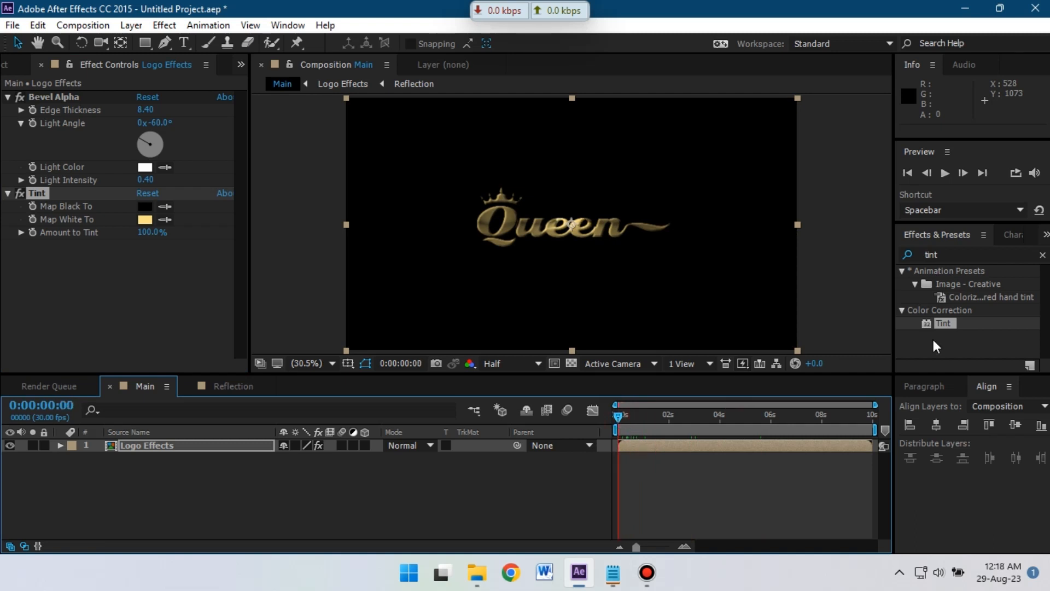
- Deselect the logo layer and play a preview of the composition
click(884, 257)
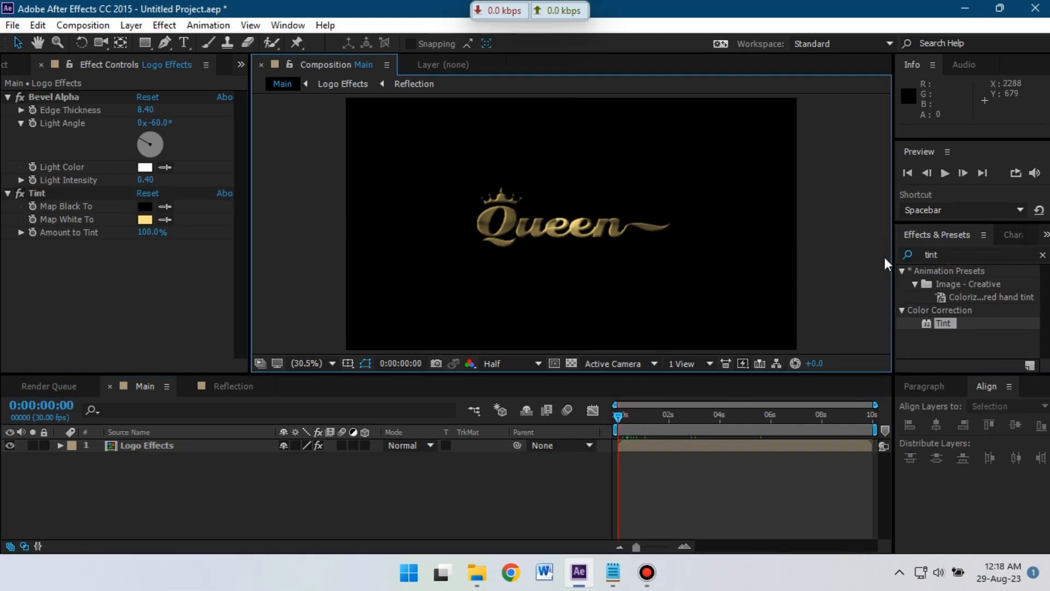
key(t)
key(h)
key(space)
key(t)
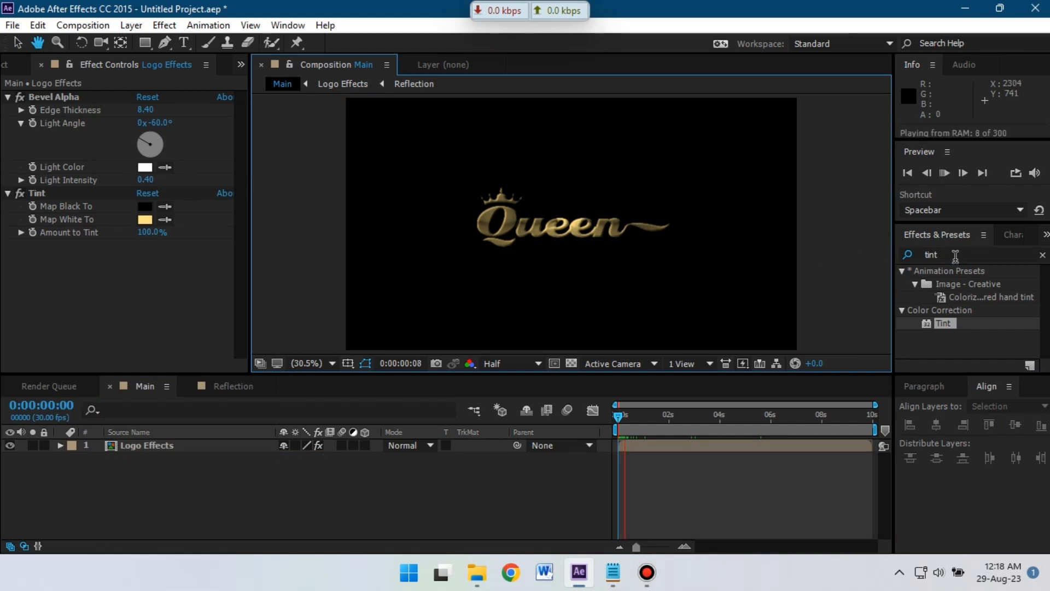
- Apply Photo Filter to Logo Effects, keeping Warming Filter (85) at 25% density
click(906, 255)
text(p)
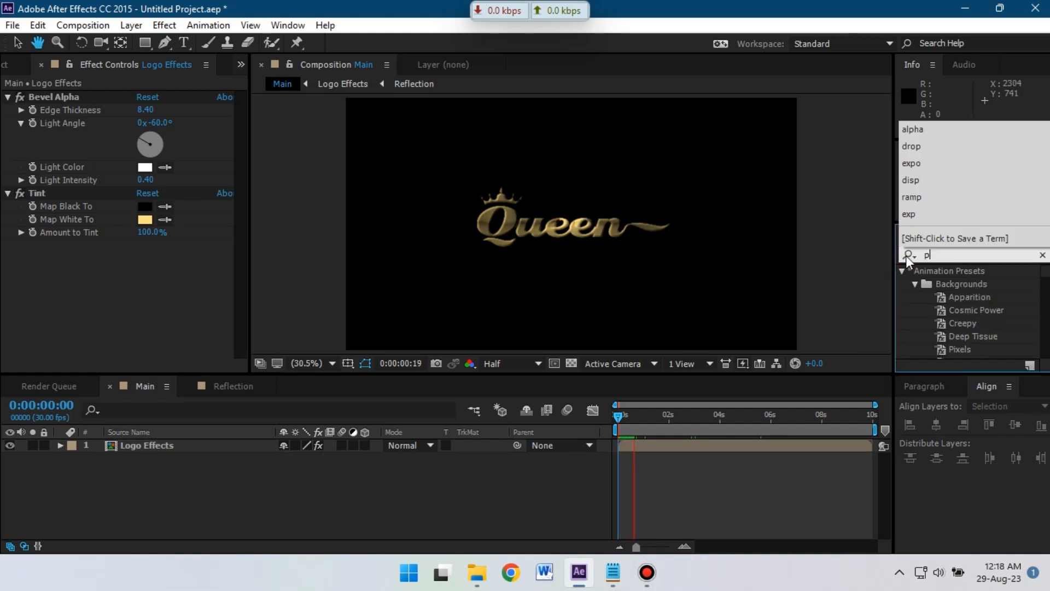
text(hoto )
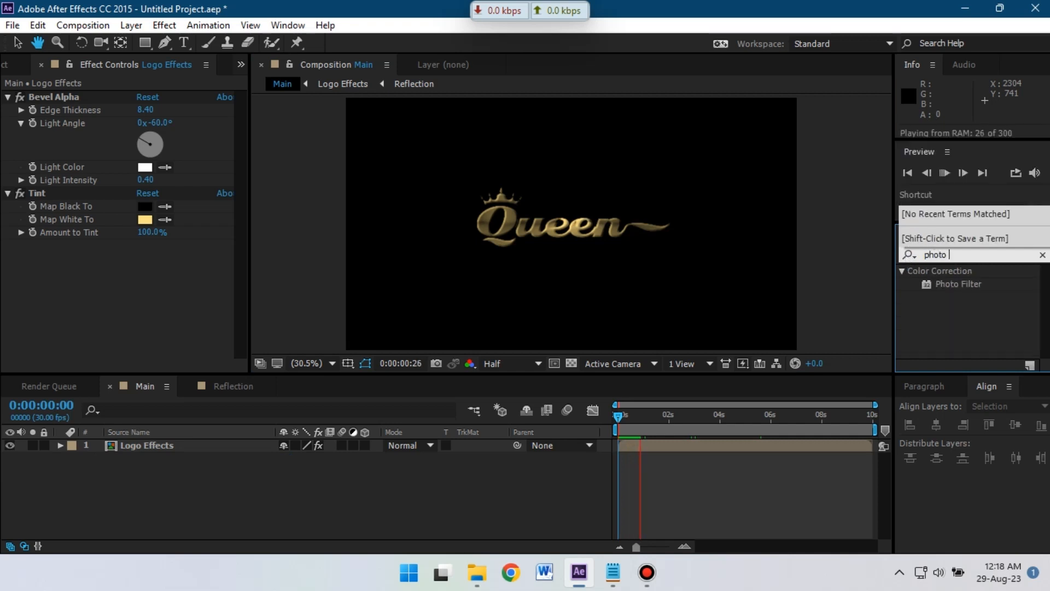
text(filter)
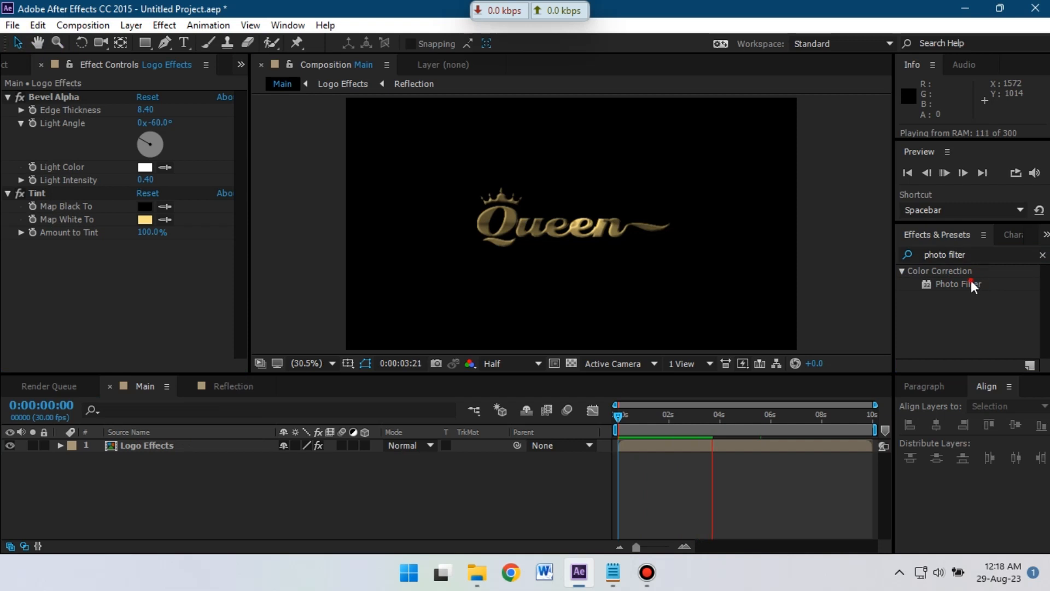
drag(971, 281, 163, 446)
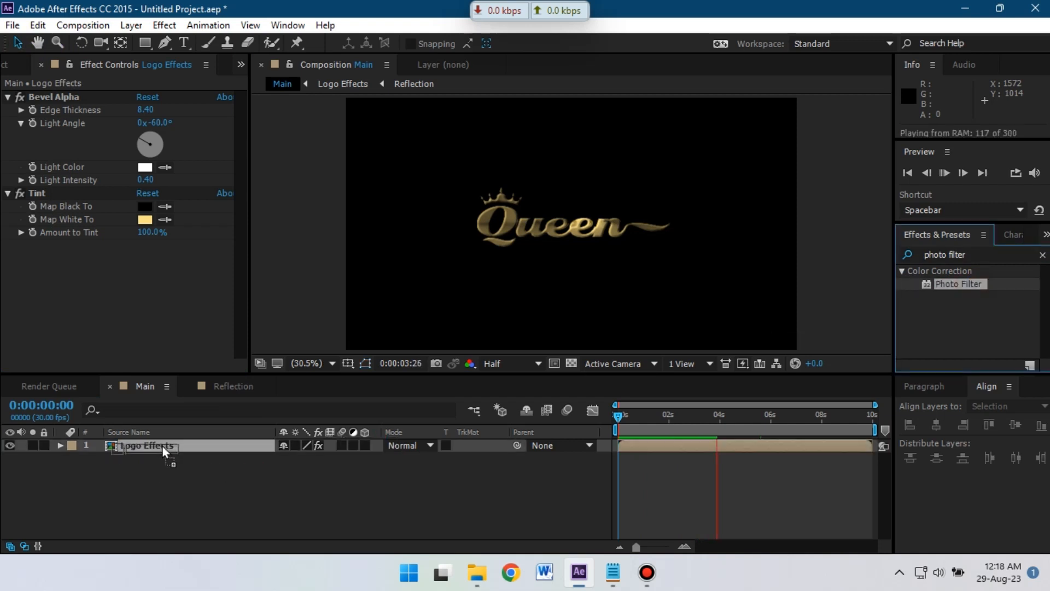
click(123, 308)
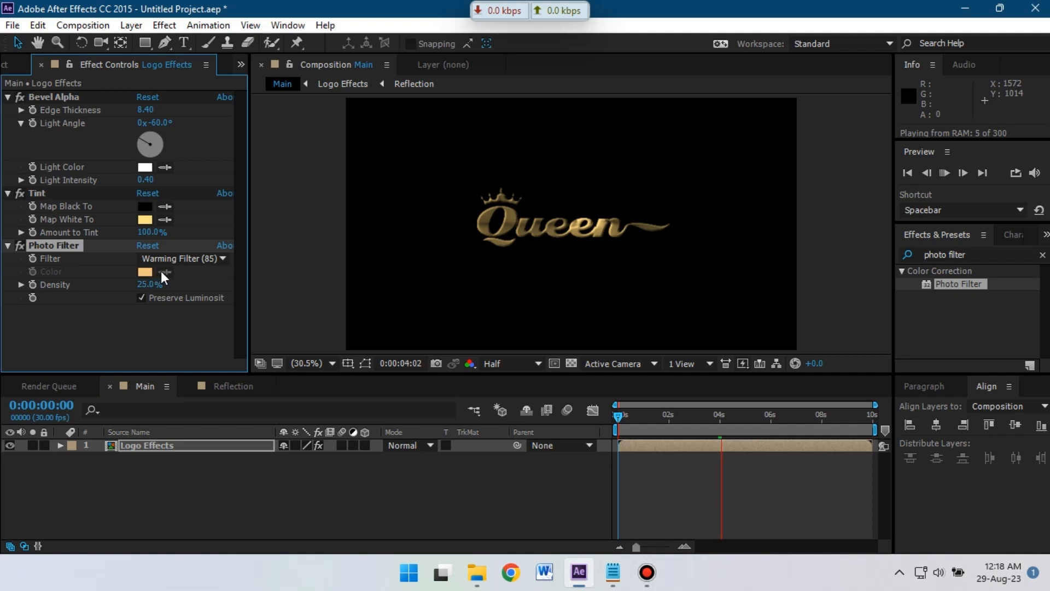
click(401, 400)
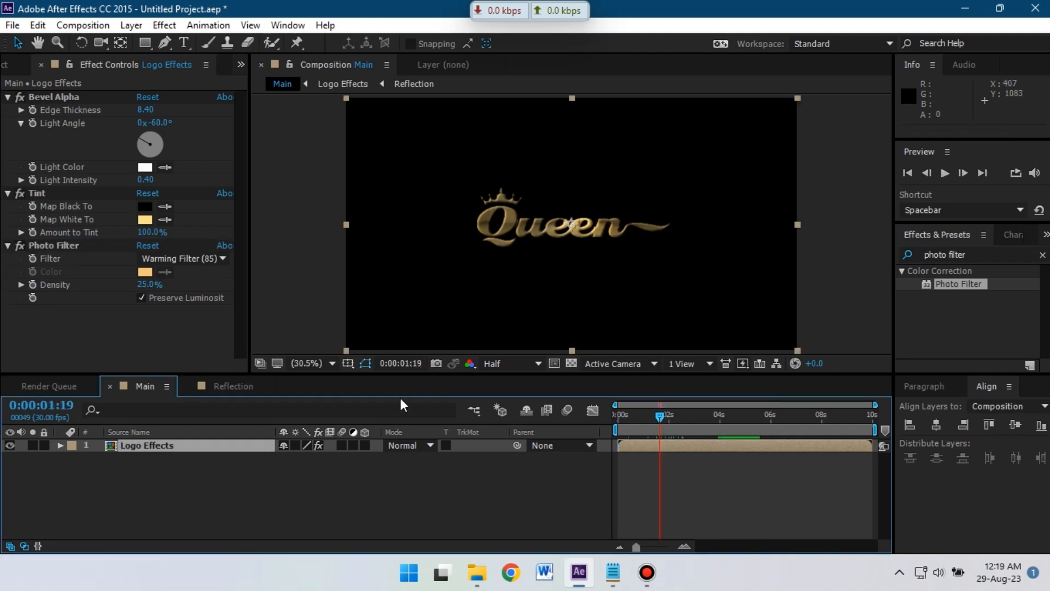
double_click(961, 255)
drag(961, 255, 909, 257)
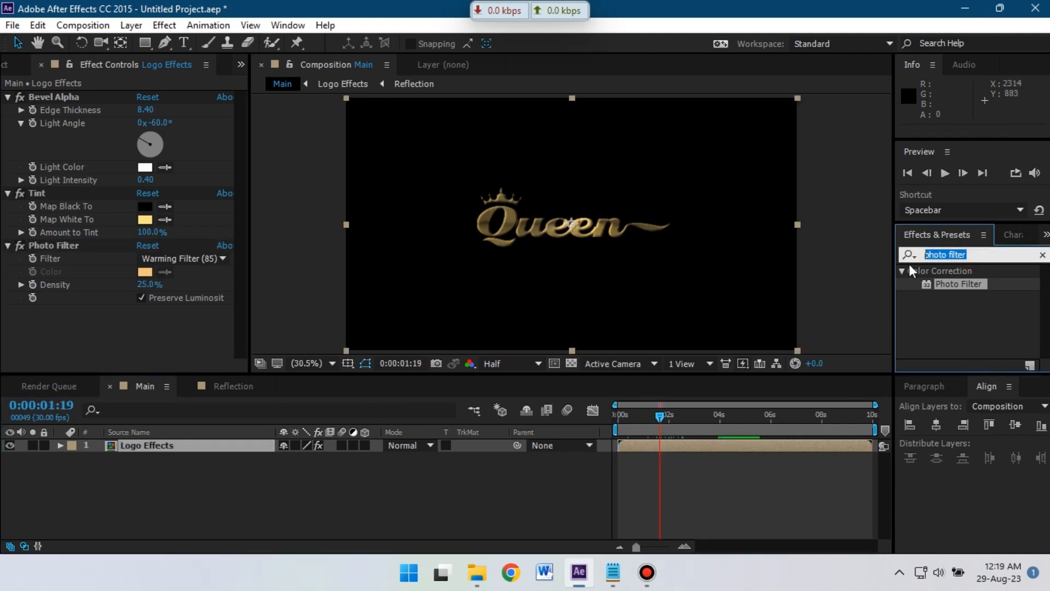
- Apply Hue/Saturation to the Logo Effects layer
text(hue)
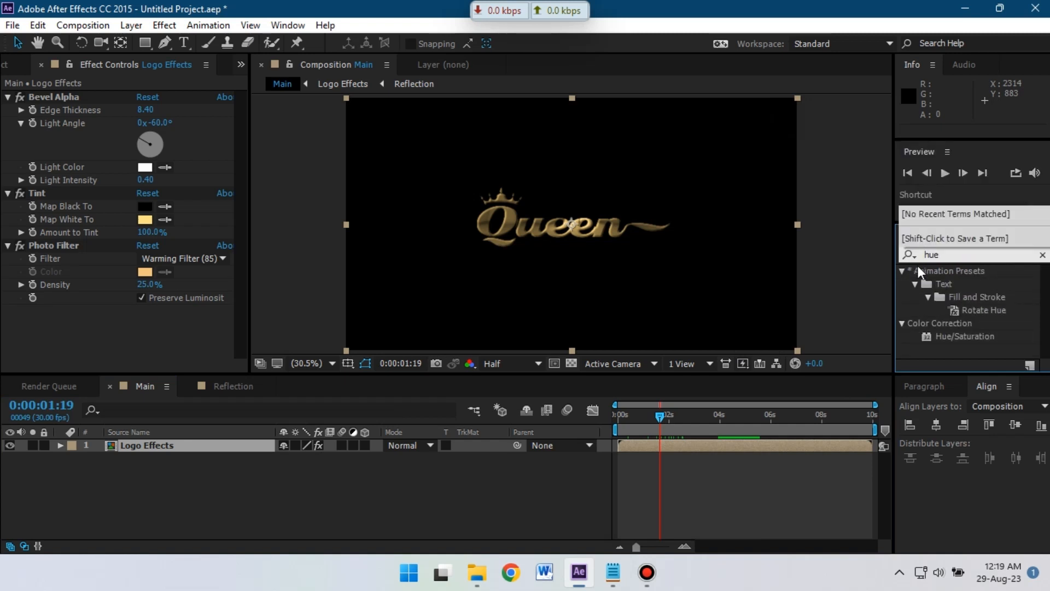
drag(960, 333, 159, 444)
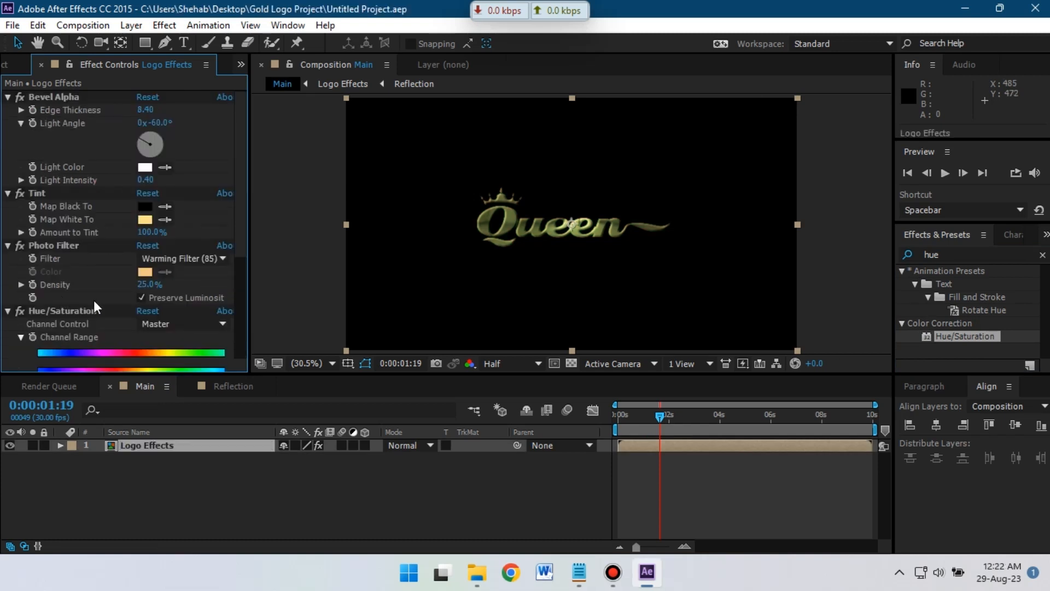
scroll(104, 312, down, 3)
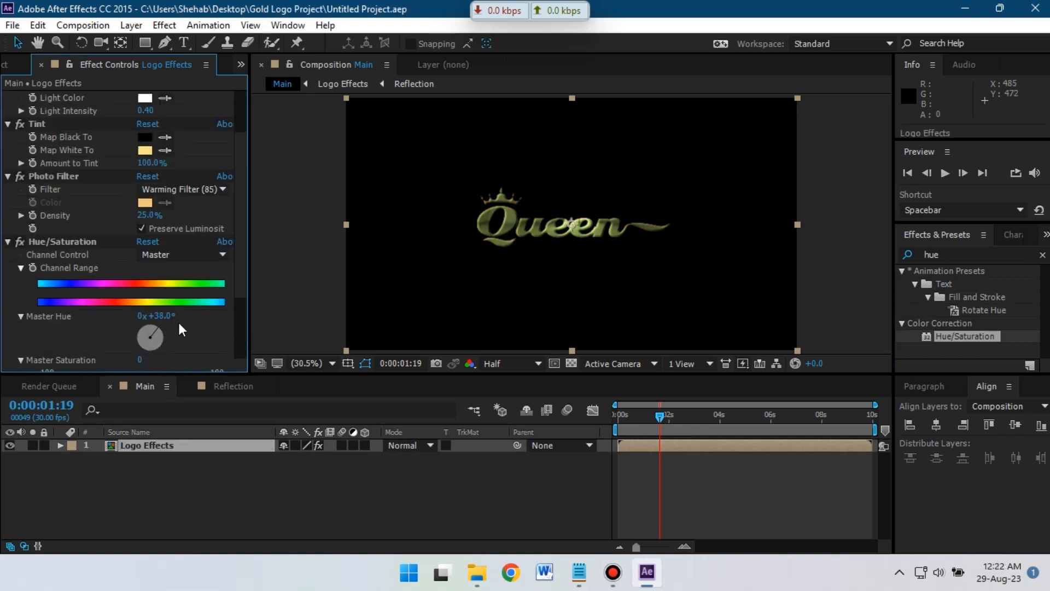
scroll(178, 320, down, 2)
- Set Master Hue to 0x+0° and Master Saturation to 35
click(159, 282)
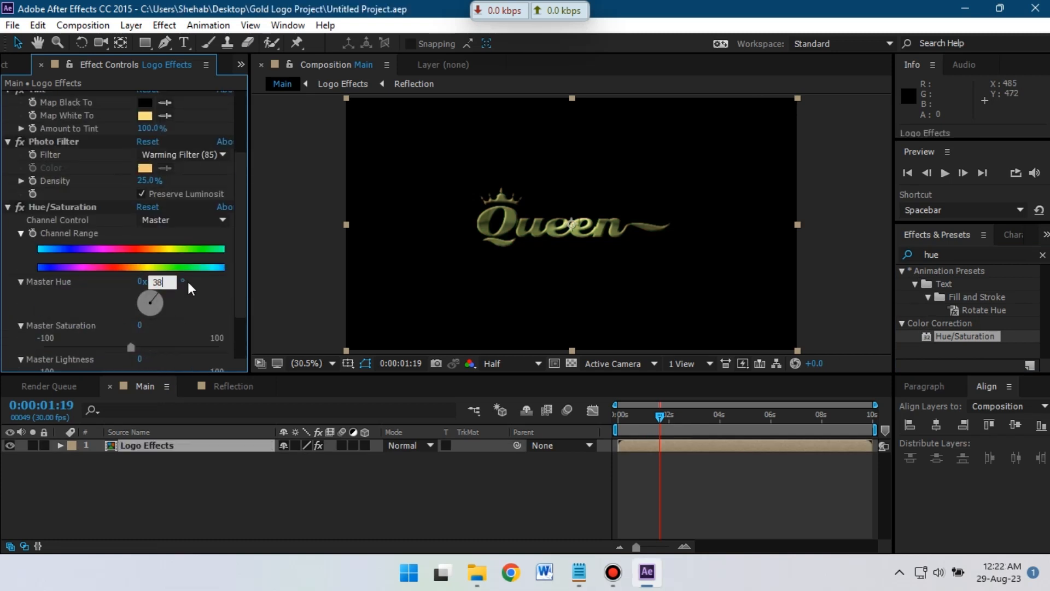
text(6)
key(Return)
click(159, 282)
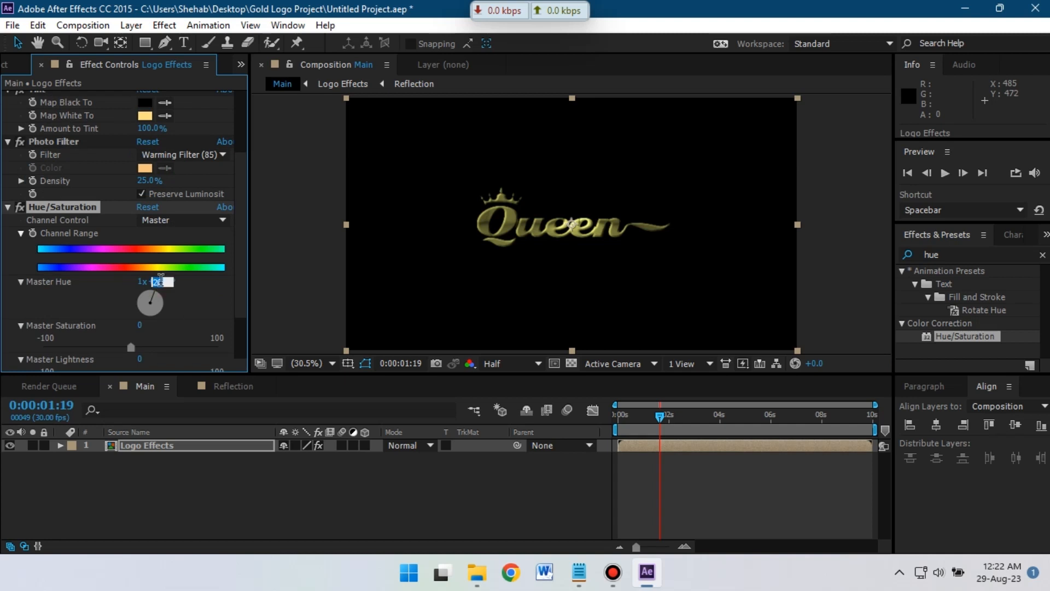
text(0)
key(Return)
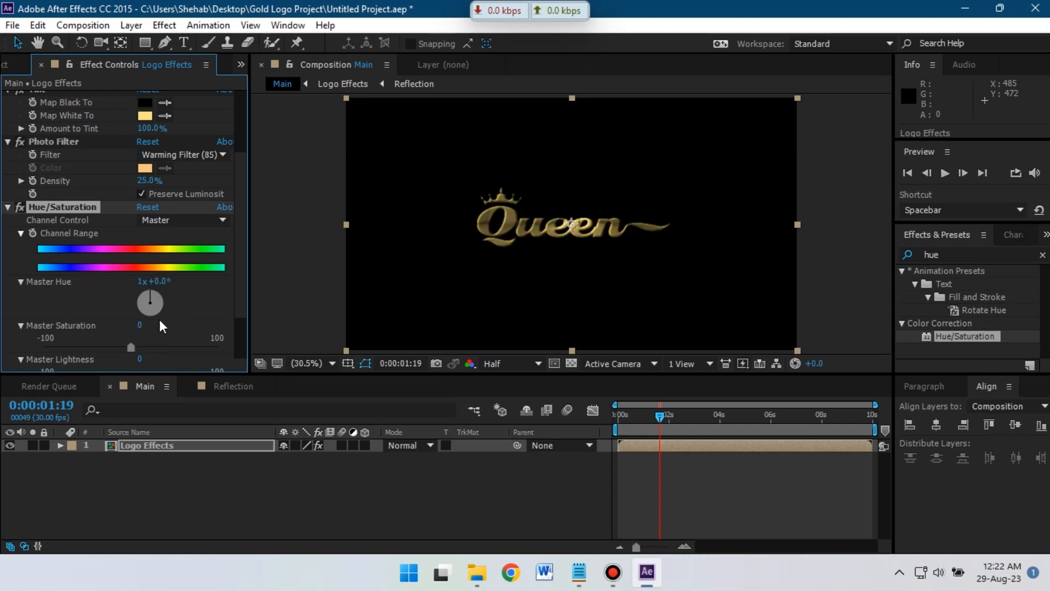
scroll(159, 320, down, 2)
click(142, 246)
text(0)
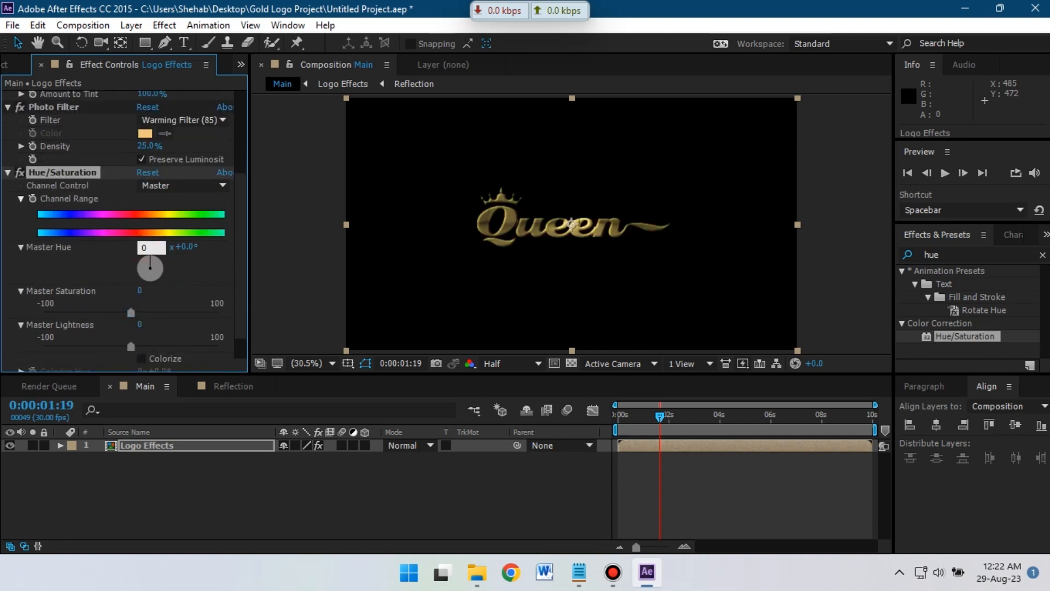
key(Return)
click(141, 290)
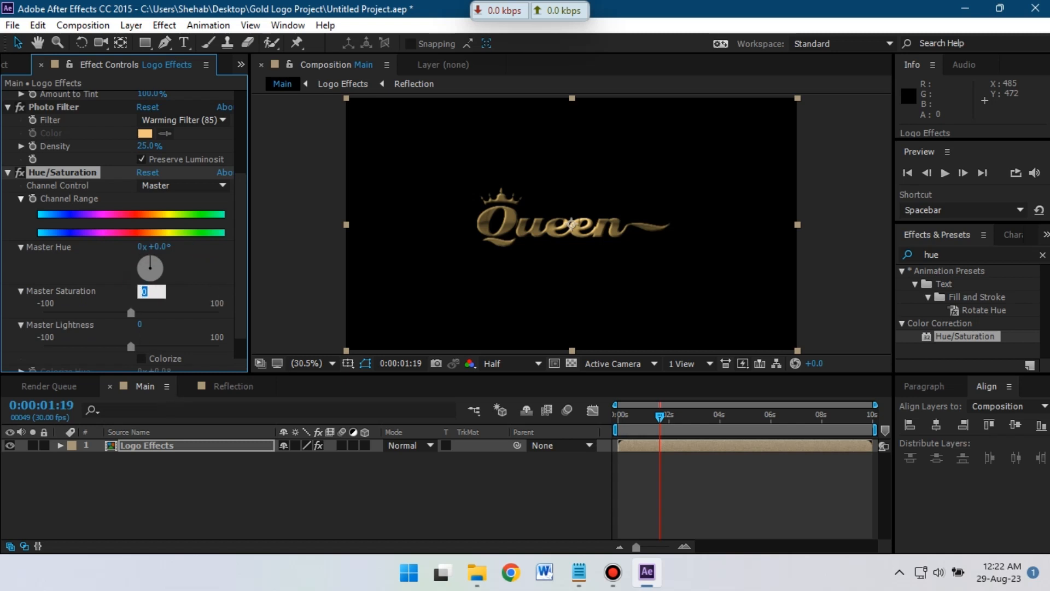
text(35)
key(Return)
- Collapse the Hue/Saturation, Bevel Alpha, Tint and Photo Filter effect settings
scroll(191, 283, down, 2)
scroll(167, 296, up, 2)
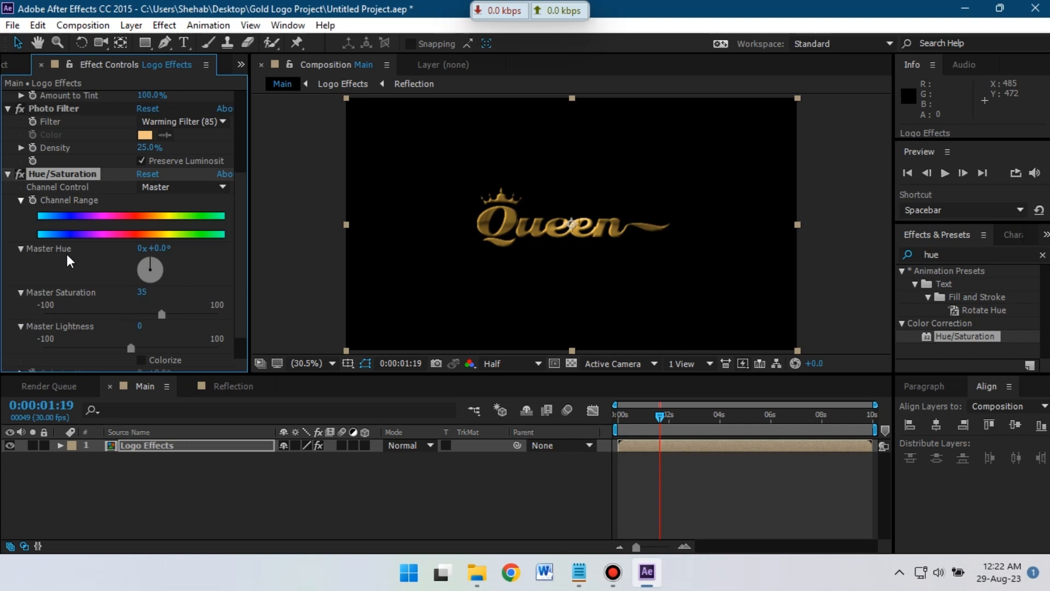
click(7, 175)
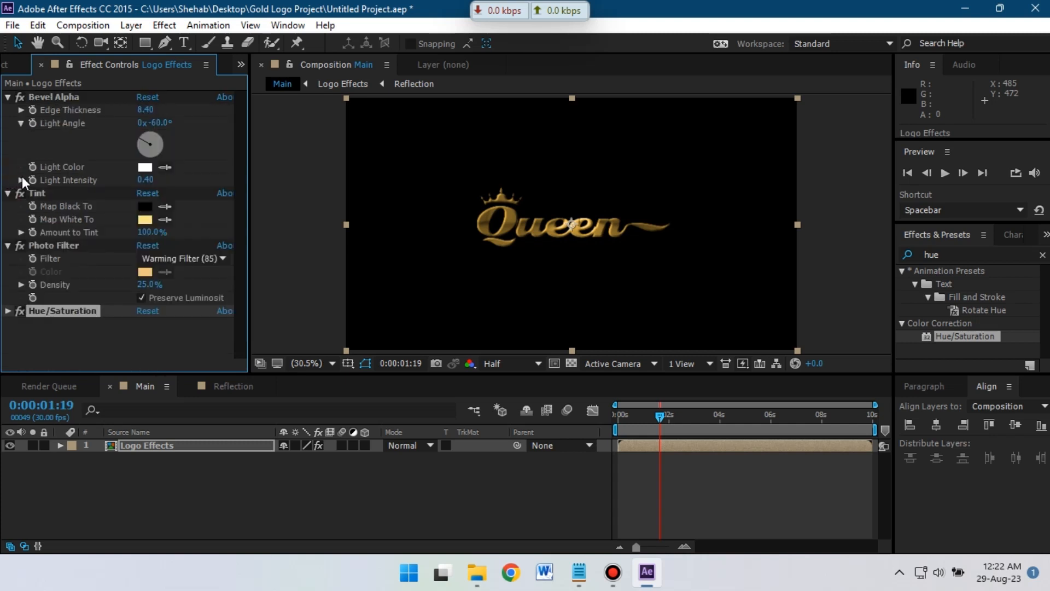
click(8, 96)
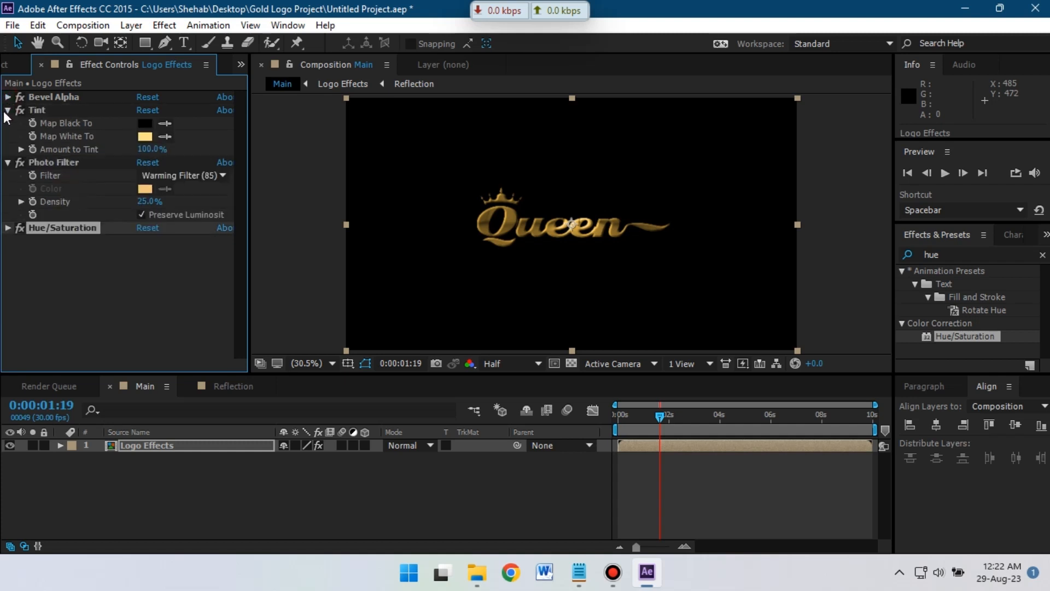
click(8, 110)
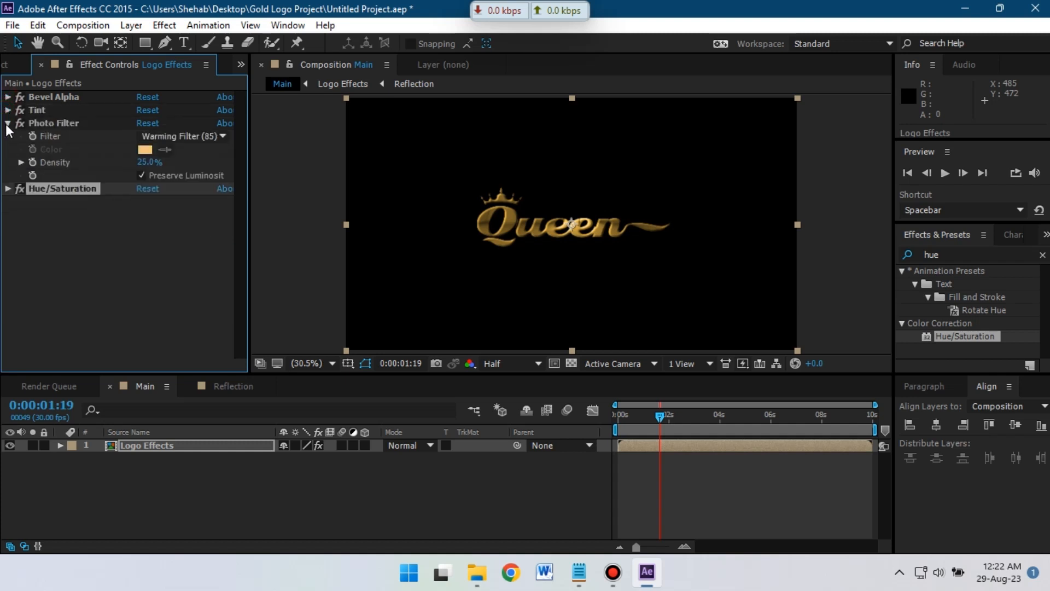
click(8, 124)
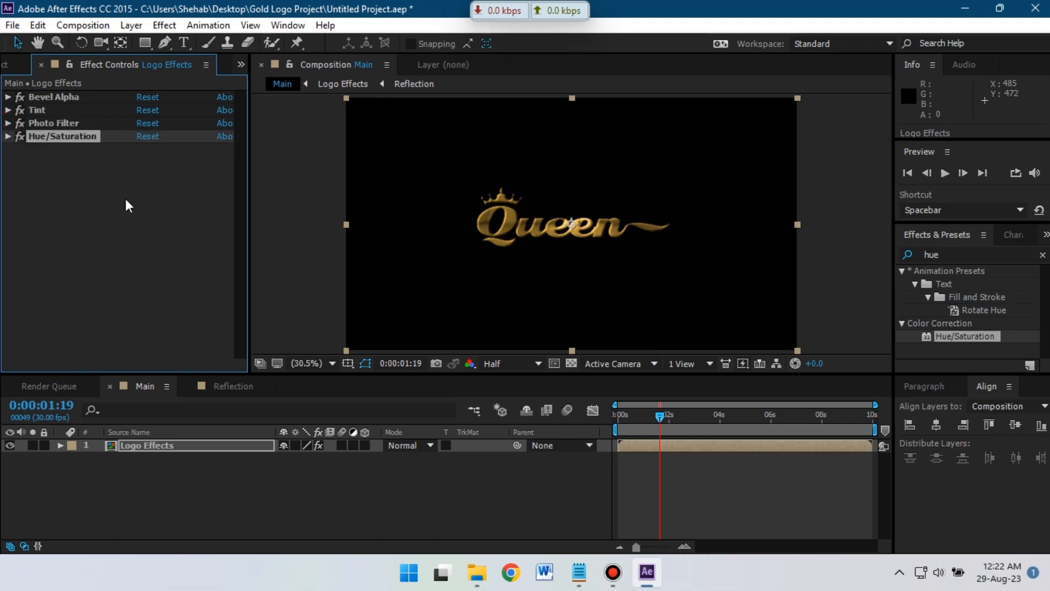
click(952, 255)
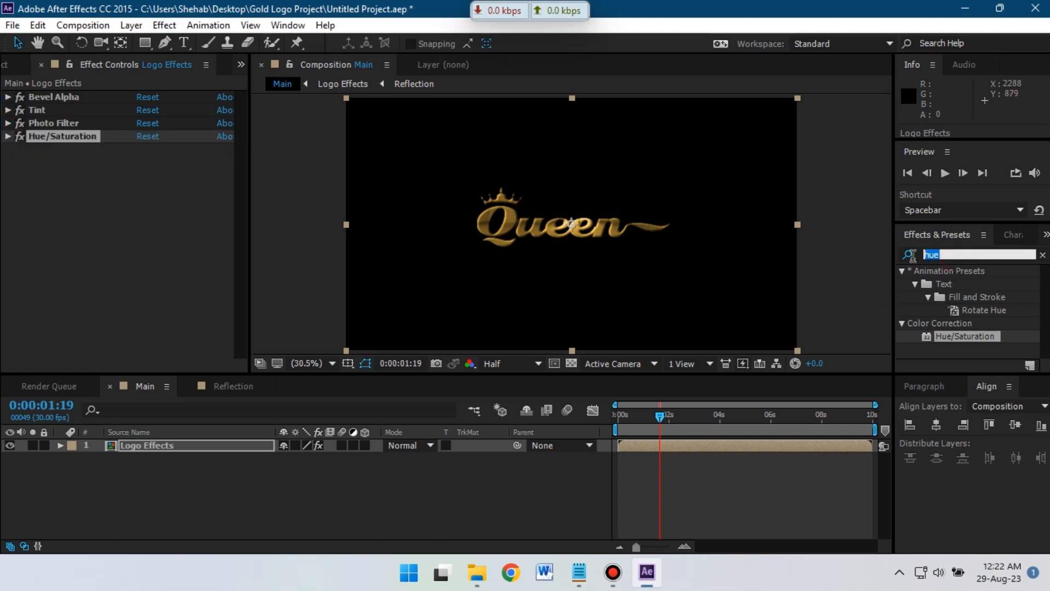
- Apply Brightness & Contrast to Logo Effects at Brightness 30, Contrast 95, then collapse it
click(911, 254)
text(brigh)
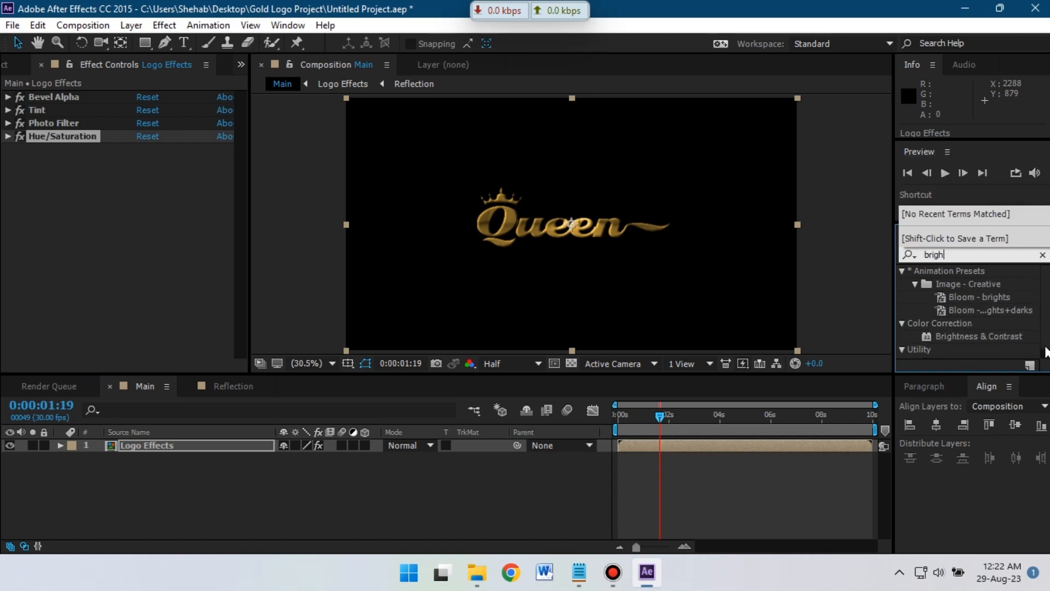
click(981, 337)
drag(980, 336, 145, 445)
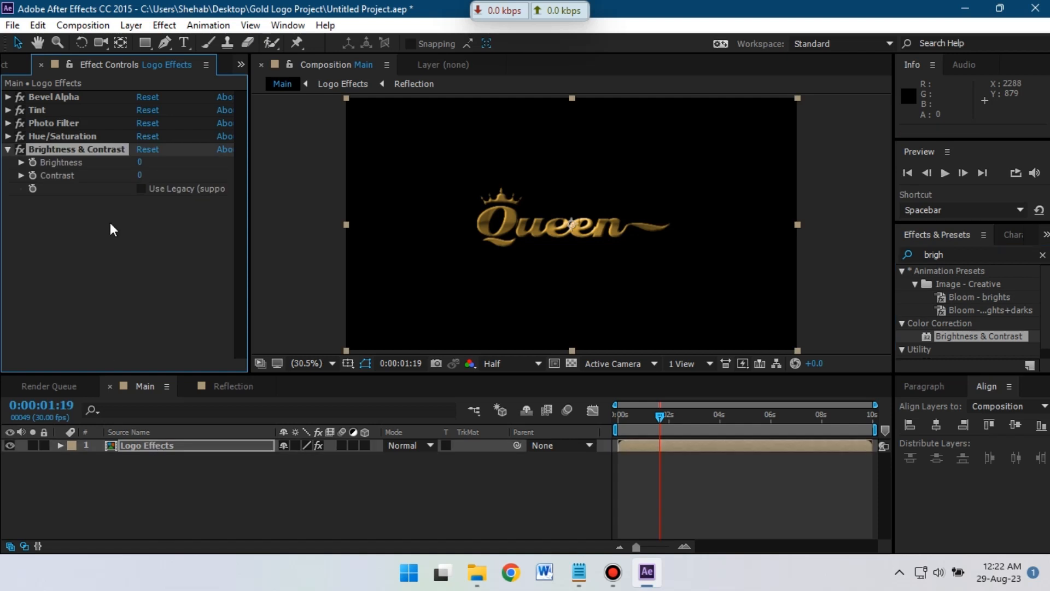
drag(140, 163, 212, 173)
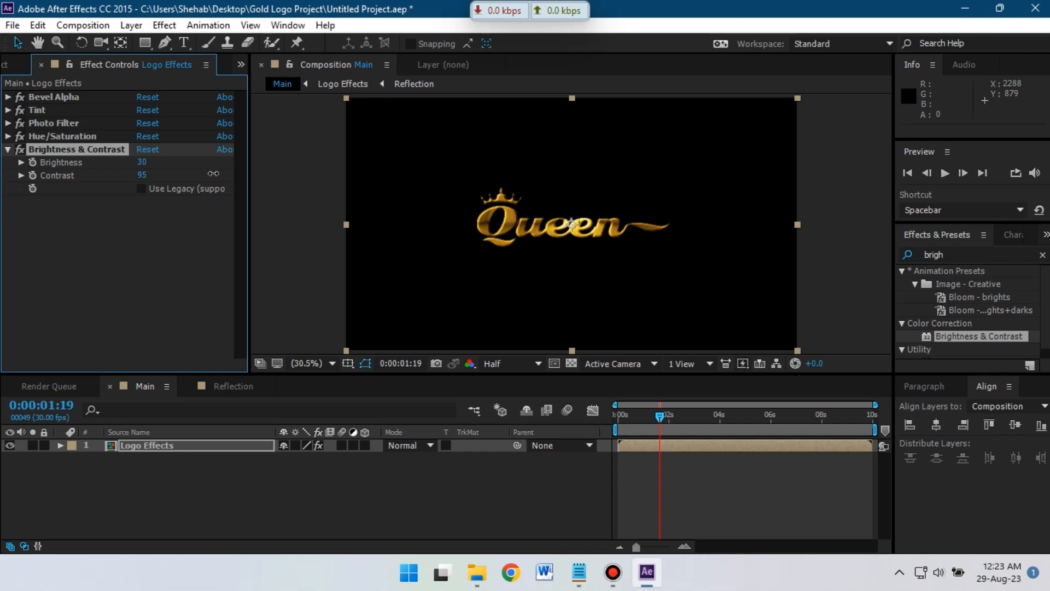
click(105, 250)
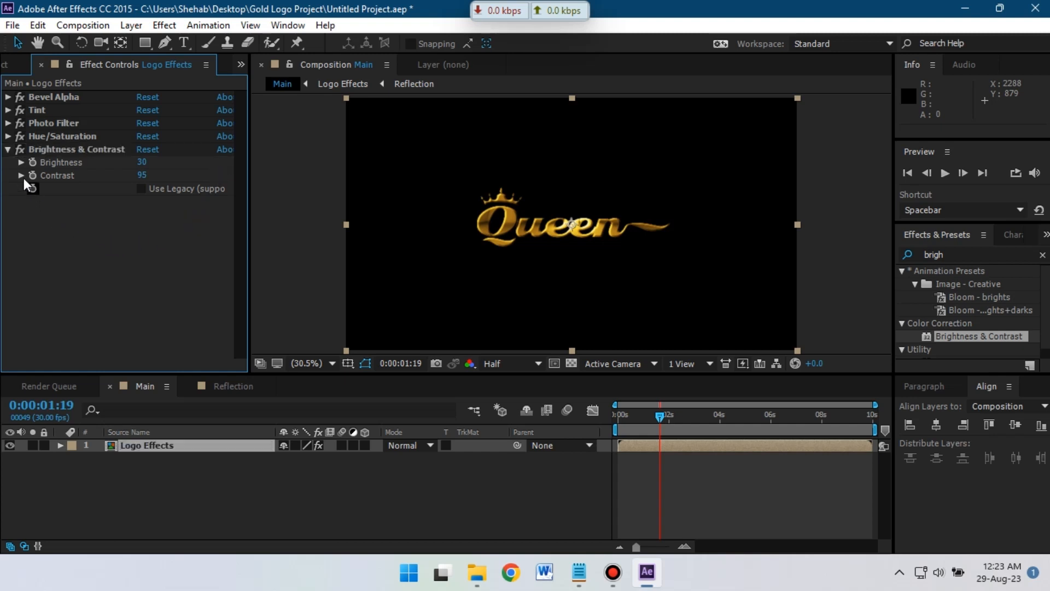
click(7, 151)
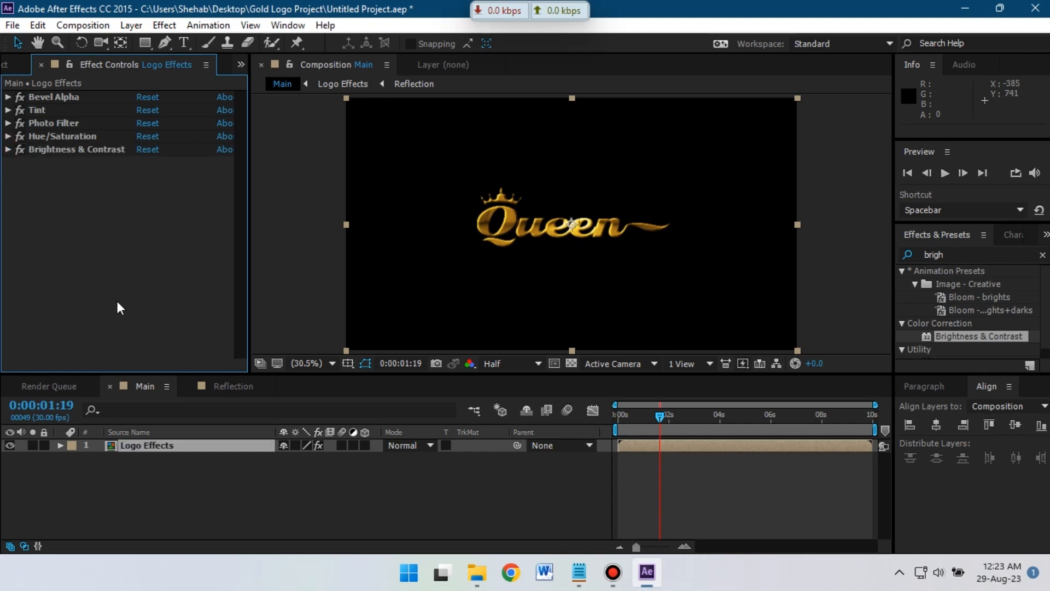
- Add Background.mp4 to the Main composition and pre-compose it as BG
click(6, 64)
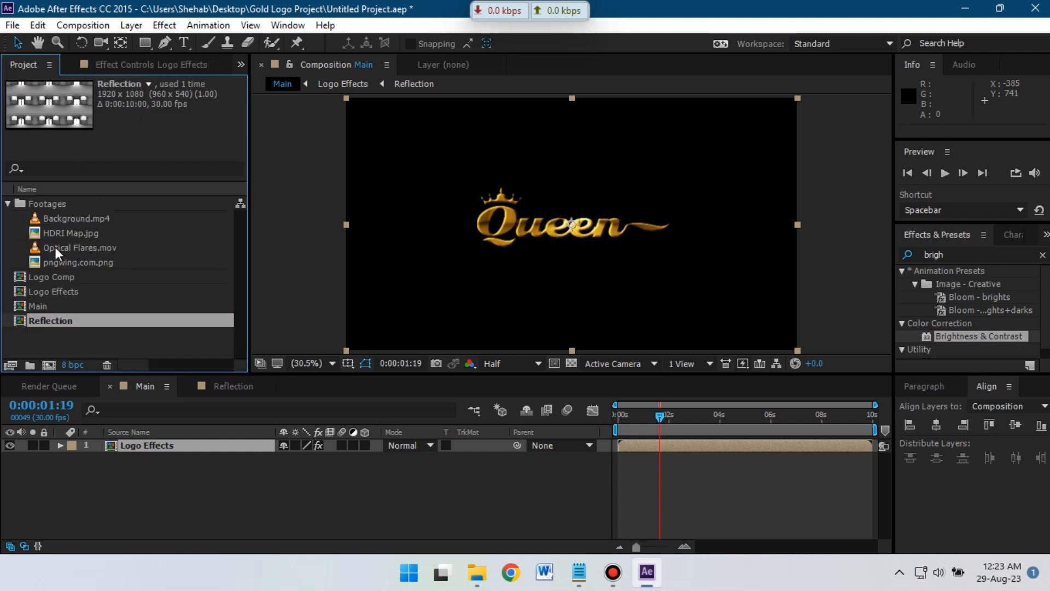
click(60, 220)
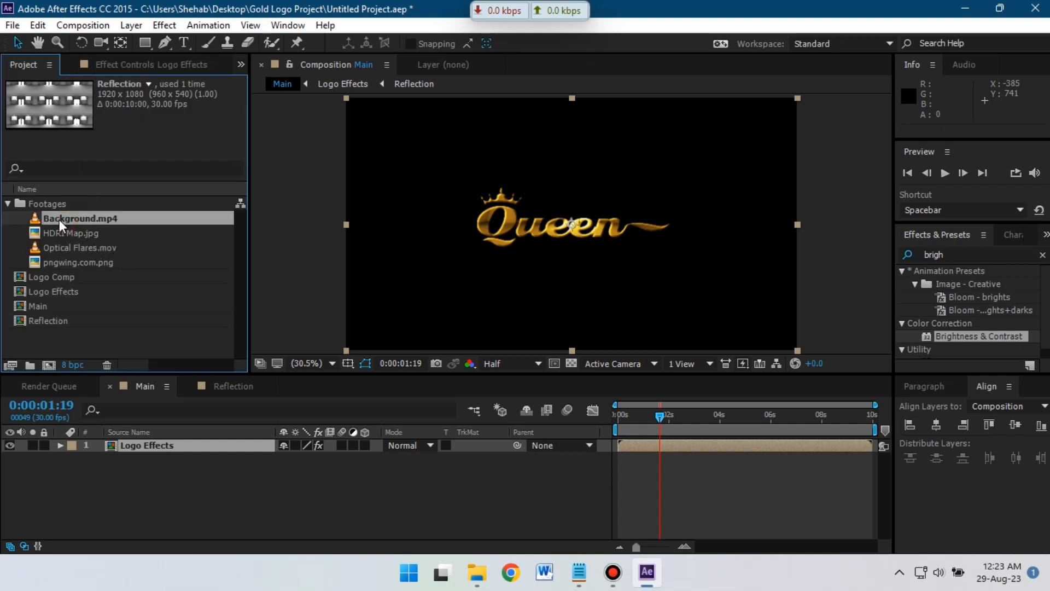
drag(100, 490, 102, 481)
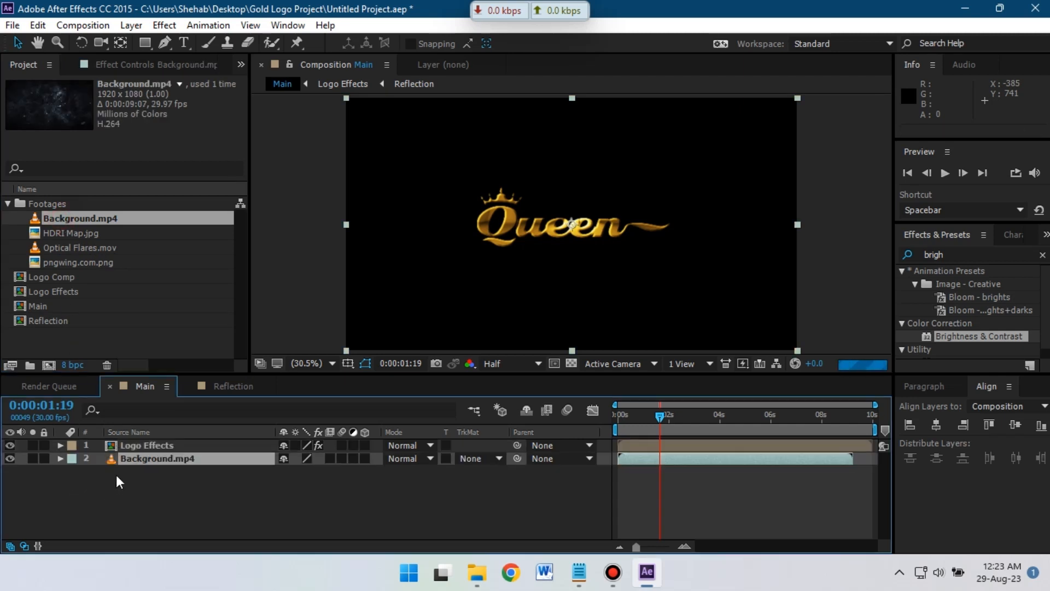
right_click(153, 458)
click(189, 473)
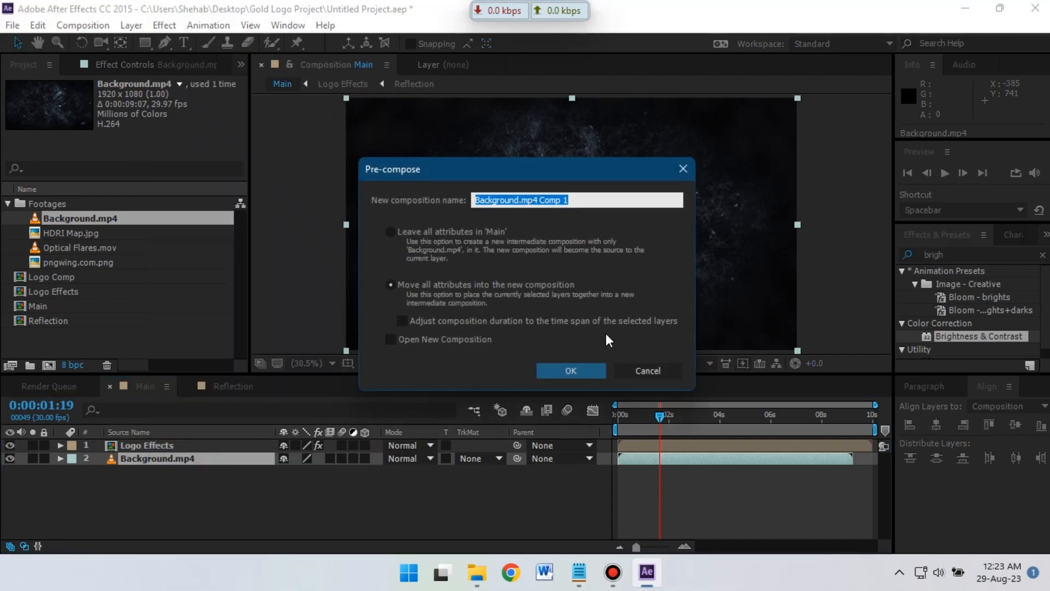
text(BG)
click(580, 367)
click(581, 368)
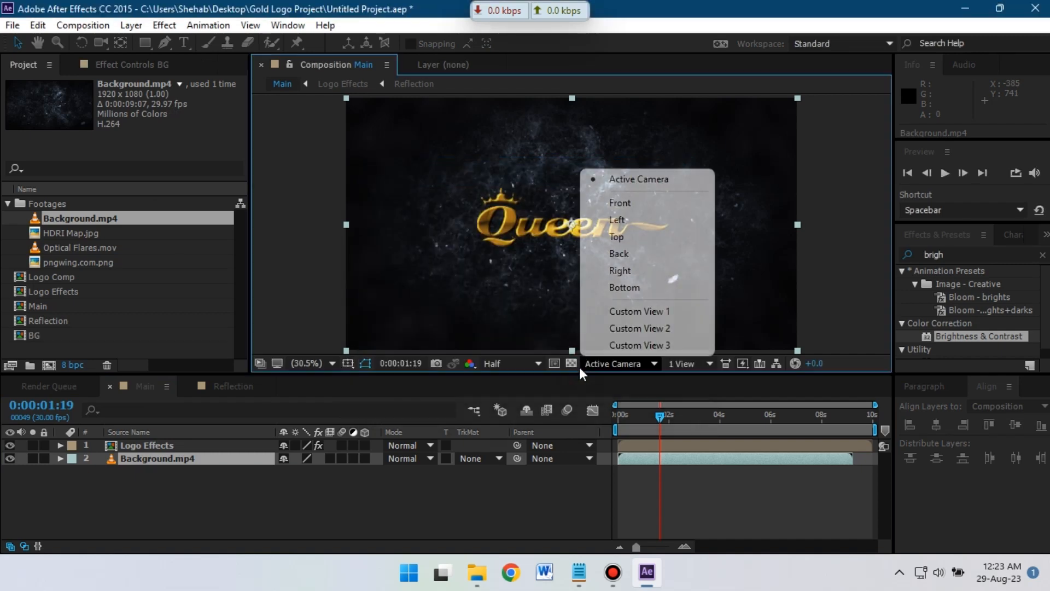
click(308, 500)
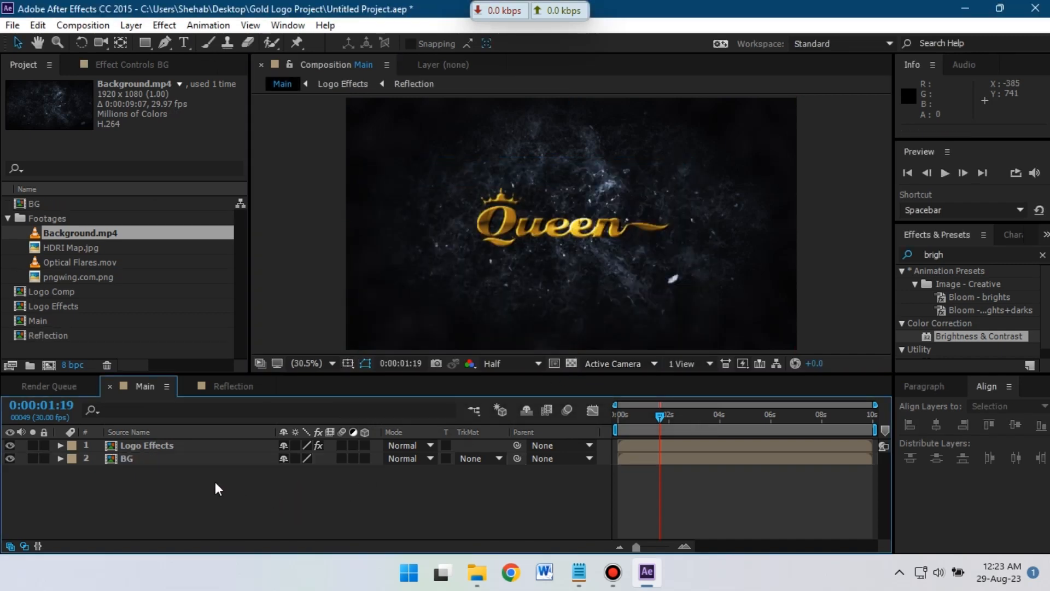
- Apply Drop Shadow to the Logo Effects layer
click(957, 254)
text(Drop)
drag(963, 353, 156, 443)
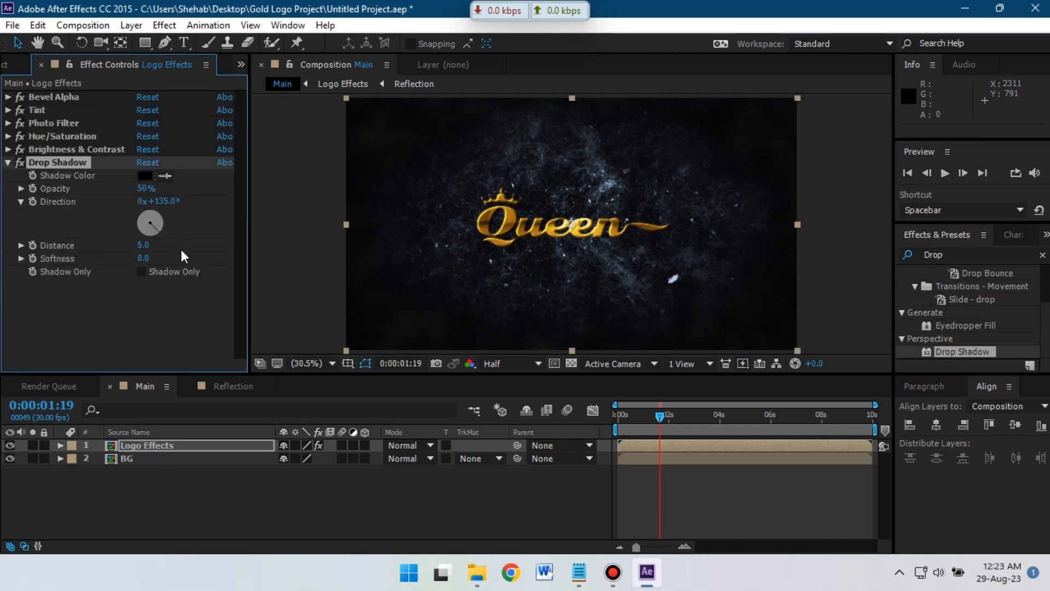
- Set the Drop Shadow to Opacity 90%, Direction 157°, Distance 35 and Softness 54
click(141, 274)
drag(146, 189, 184, 242)
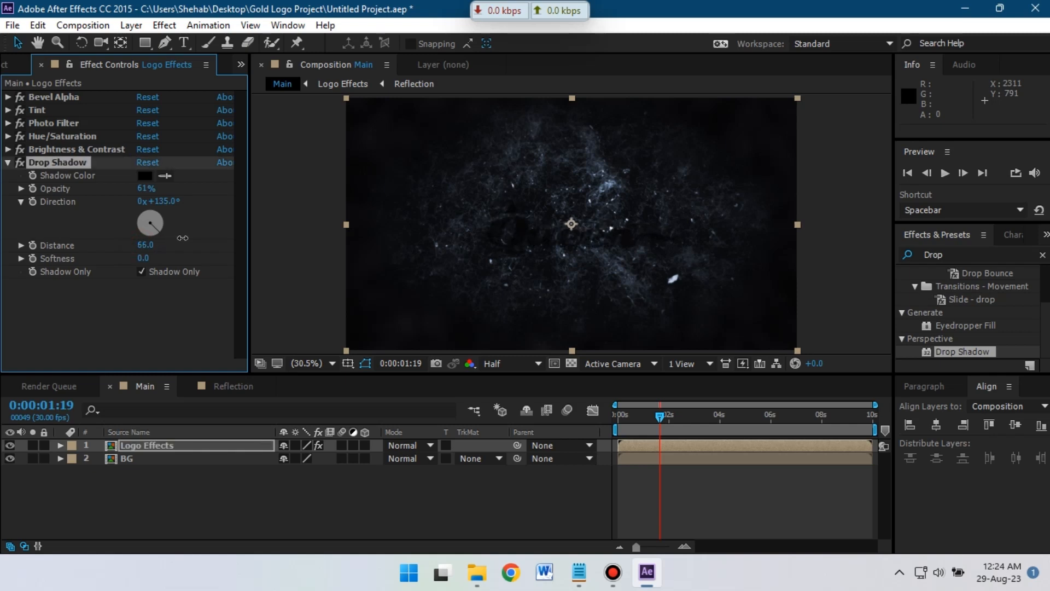
key(ctrl+z)
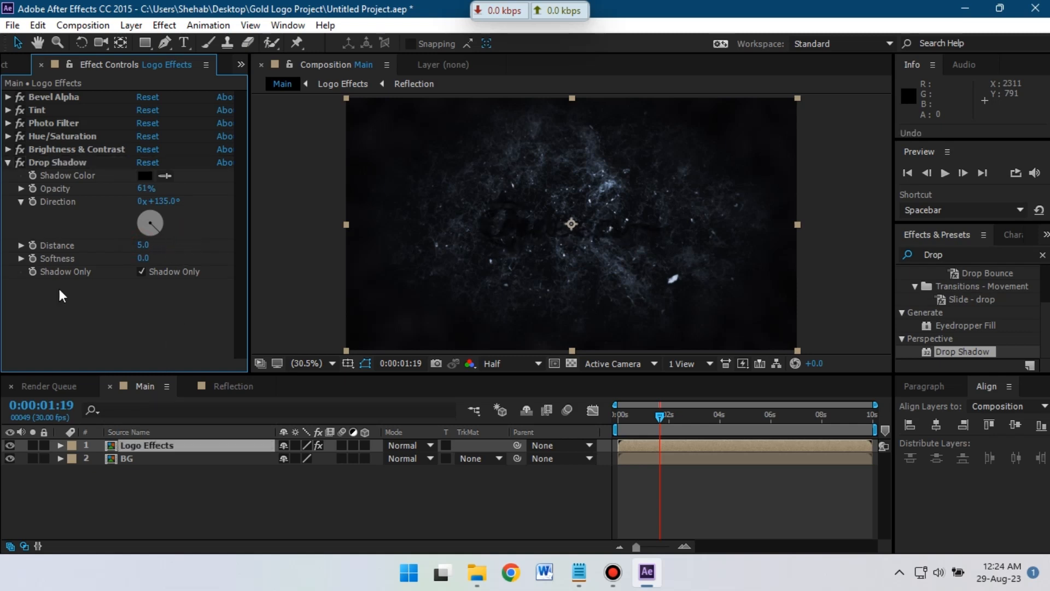
click(141, 272)
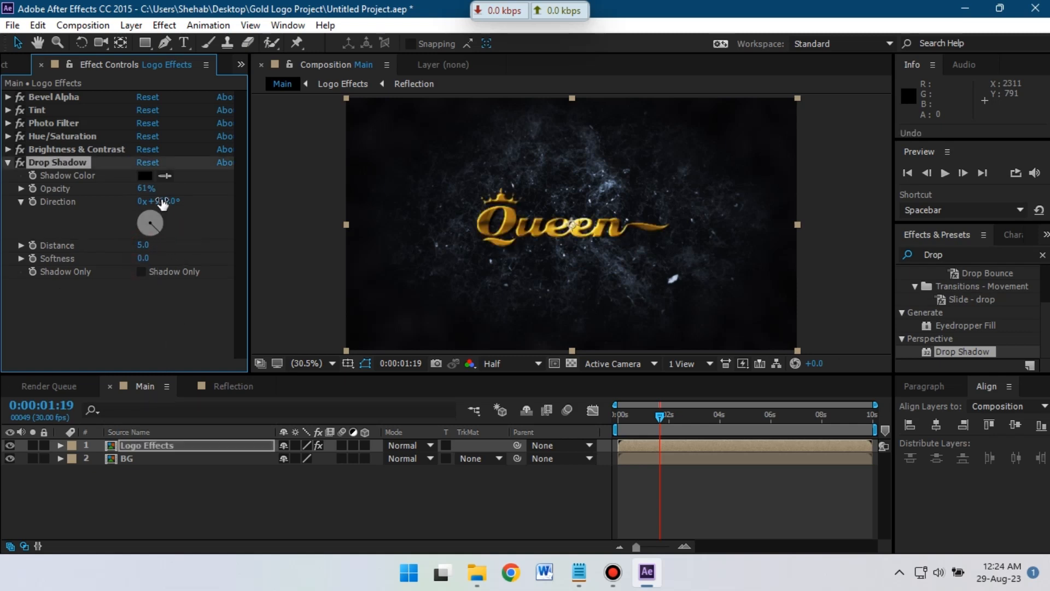
drag(143, 257, 179, 252)
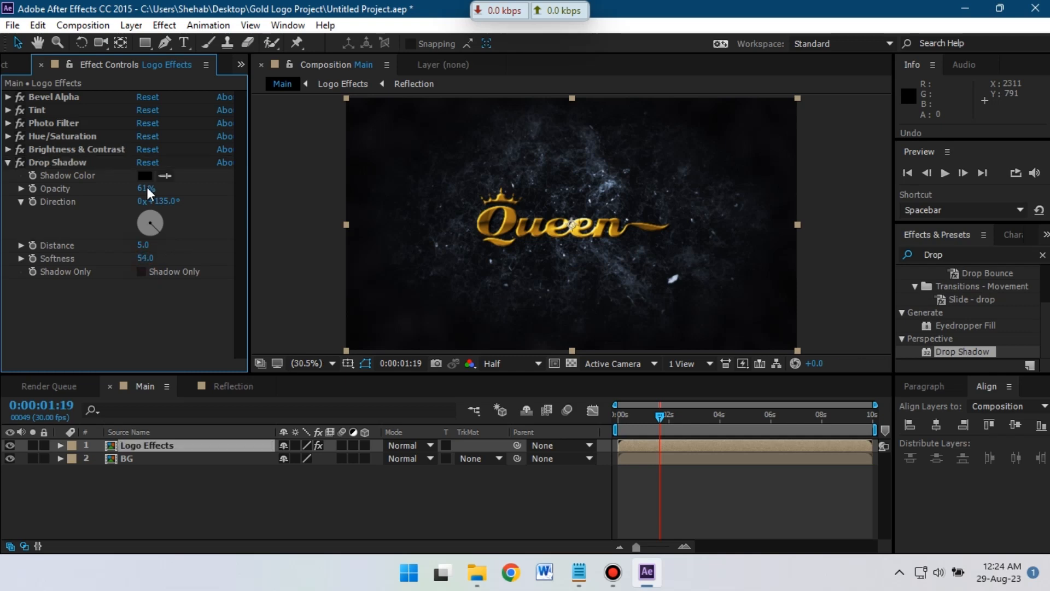
drag(147, 188, 171, 205)
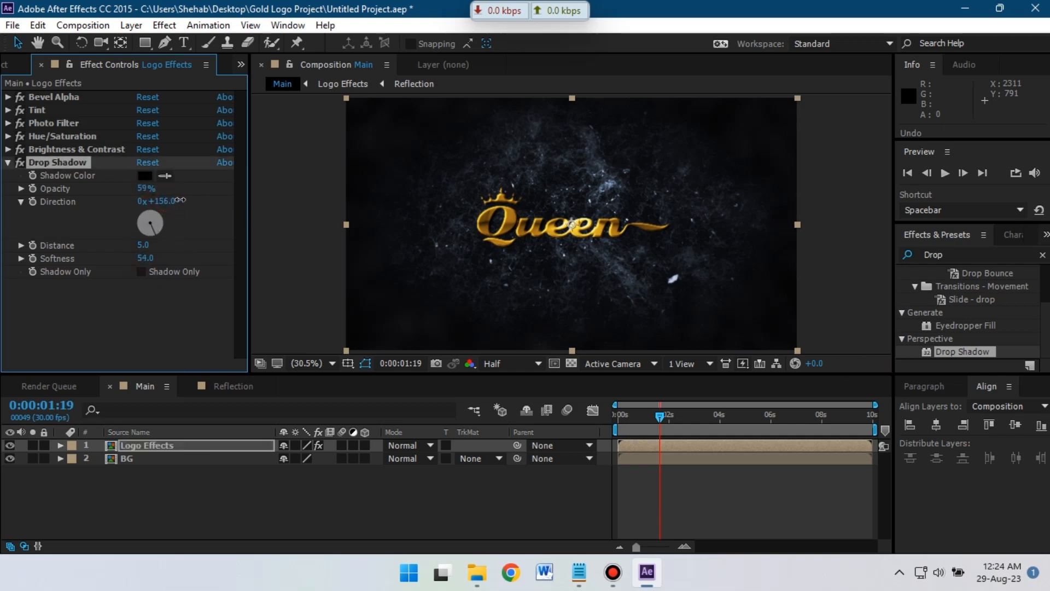
click(143, 245)
text(34)
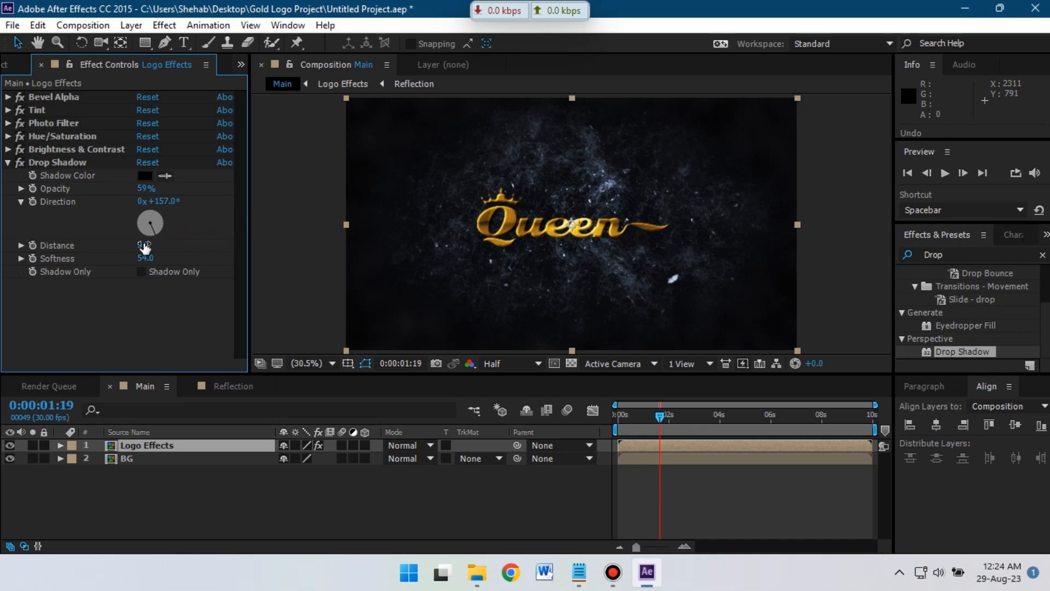
key(Return)
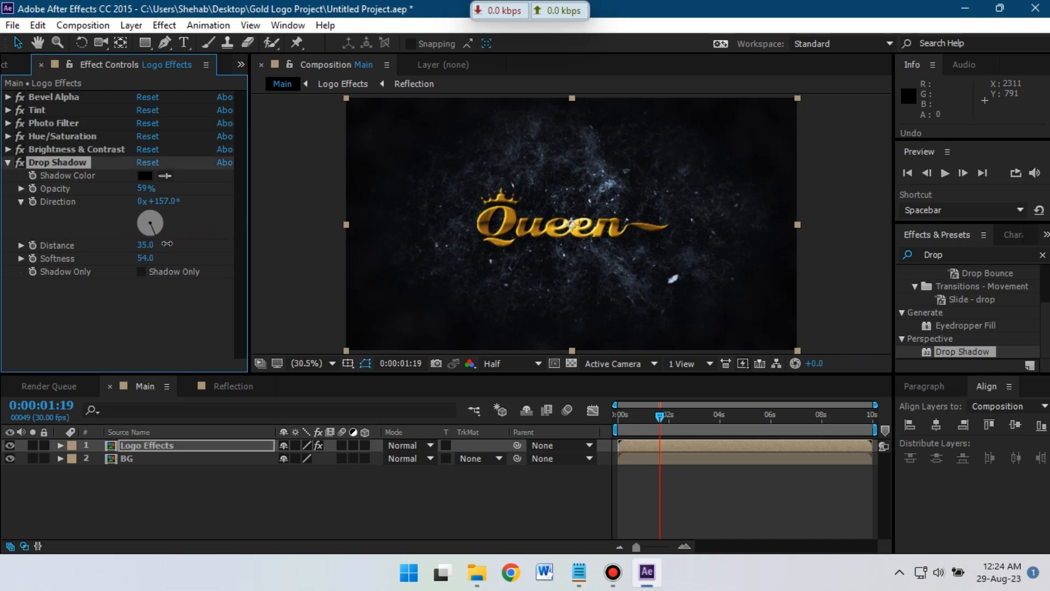
drag(141, 187, 207, 192)
click(21, 163)
click(38, 26)
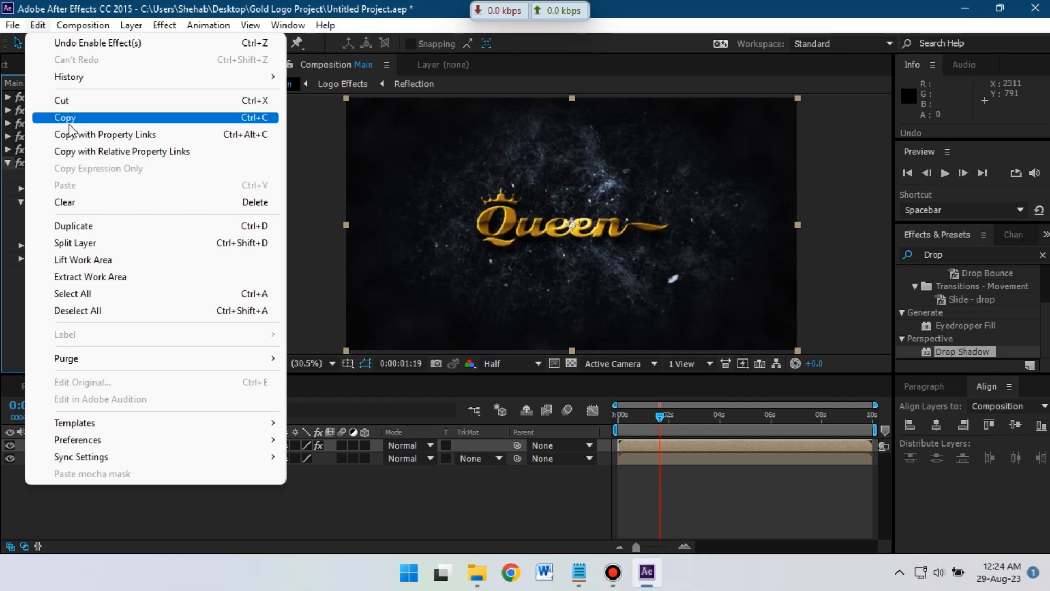
- Duplicate the Drop Shadow, lower Drop Shadow 2 opacity to 59%, and collapse both
click(87, 224)
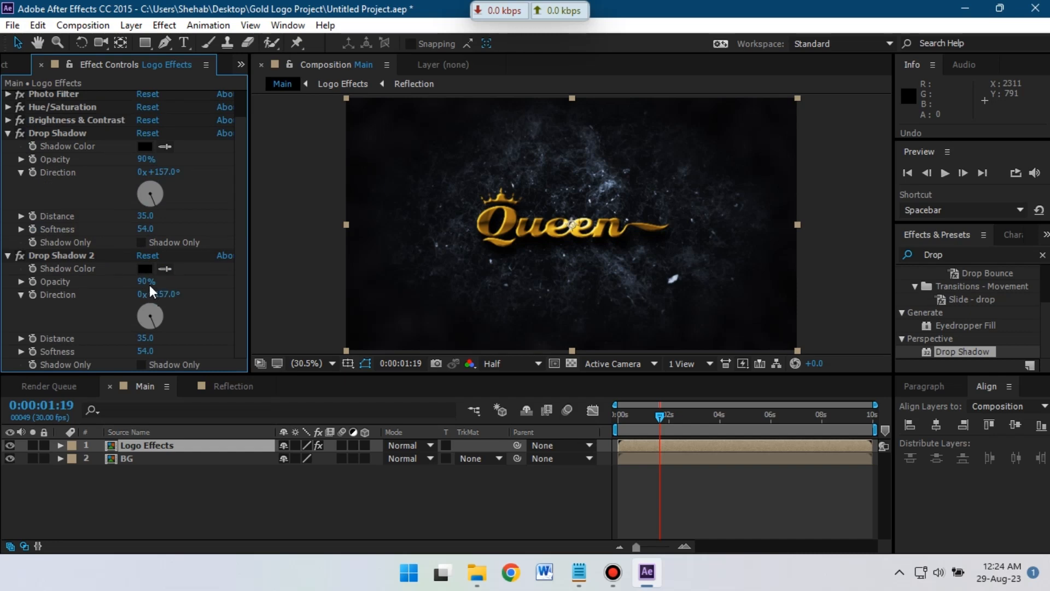
drag(145, 282, 85, 285)
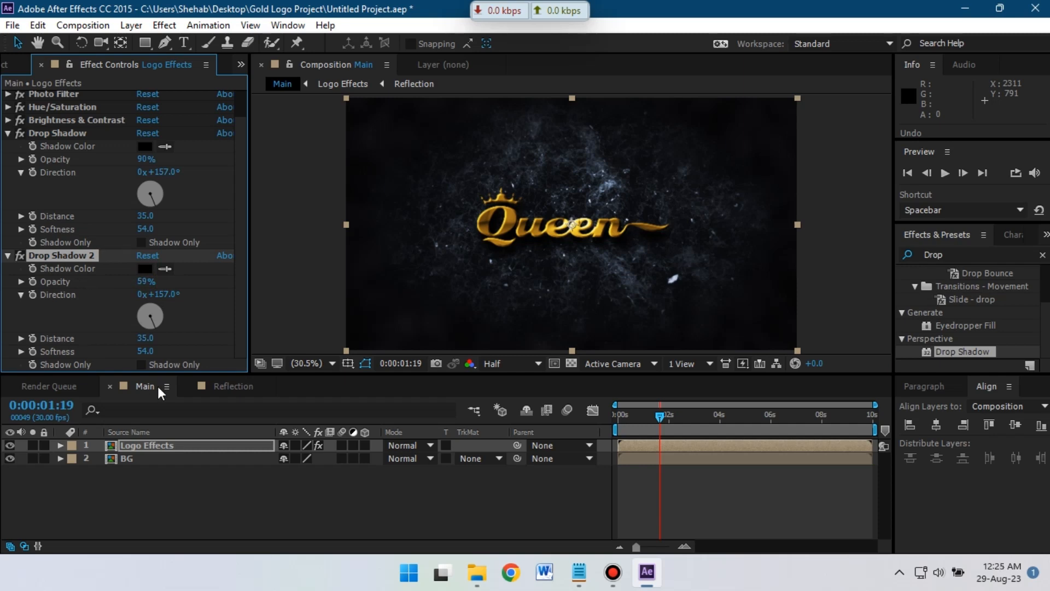
click(8, 256)
click(9, 162)
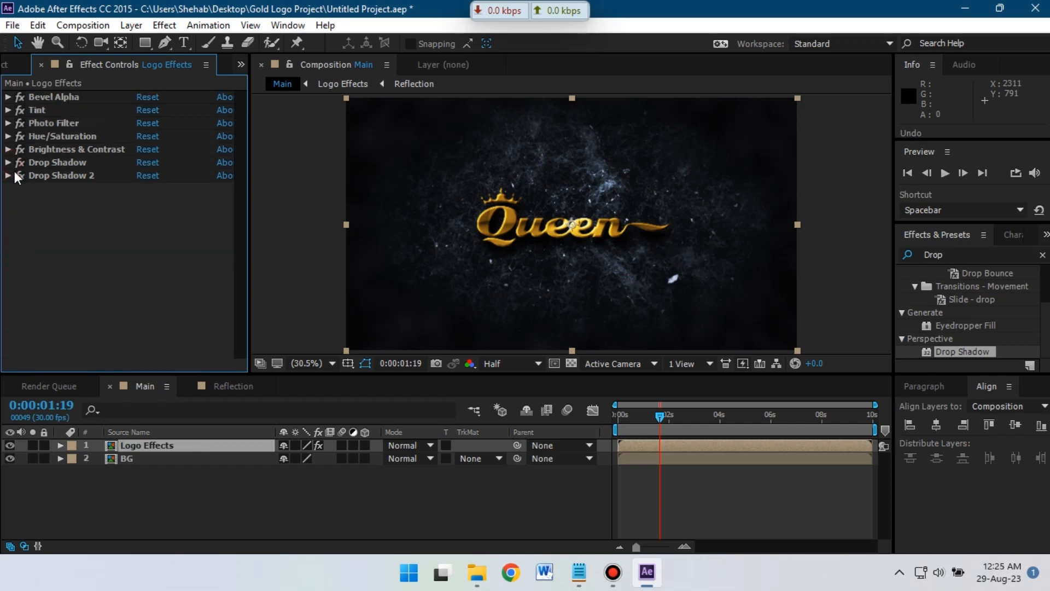
key(Home)
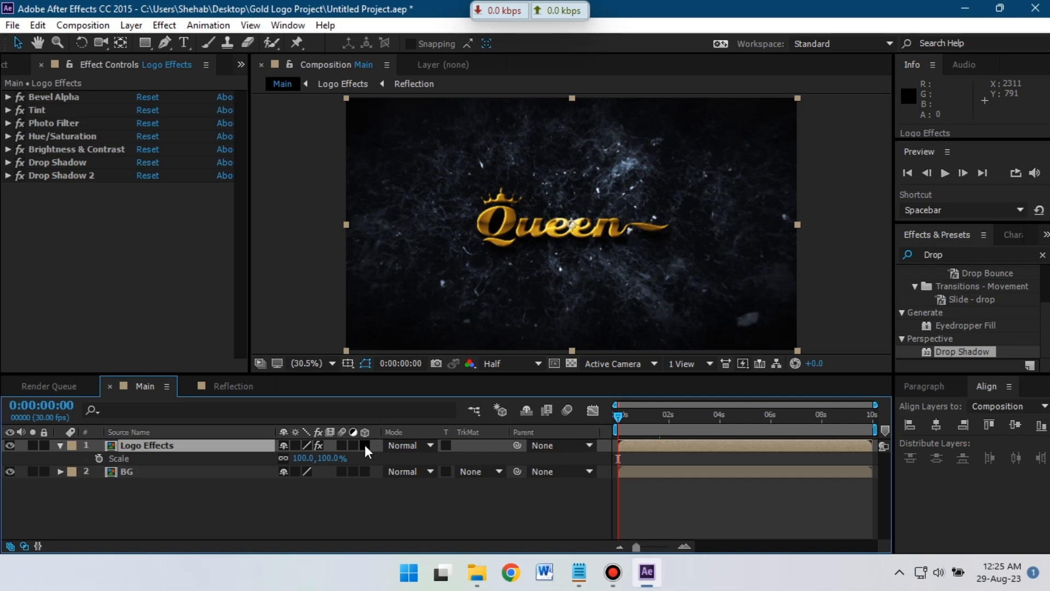
- Make Logo Effects a 3D layer and add a camera using the 20mm preset
click(365, 445)
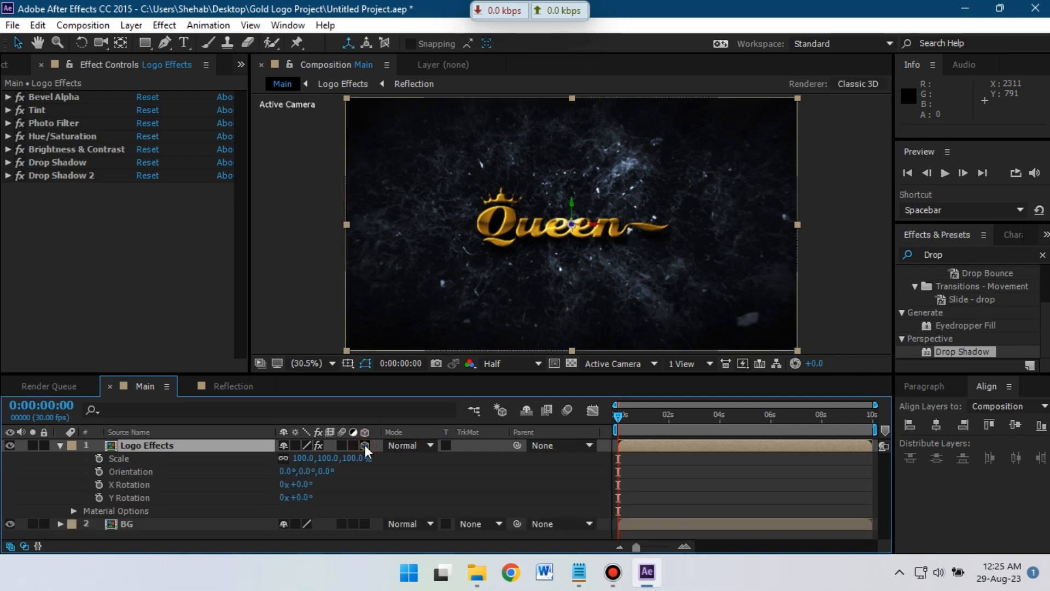
click(61, 445)
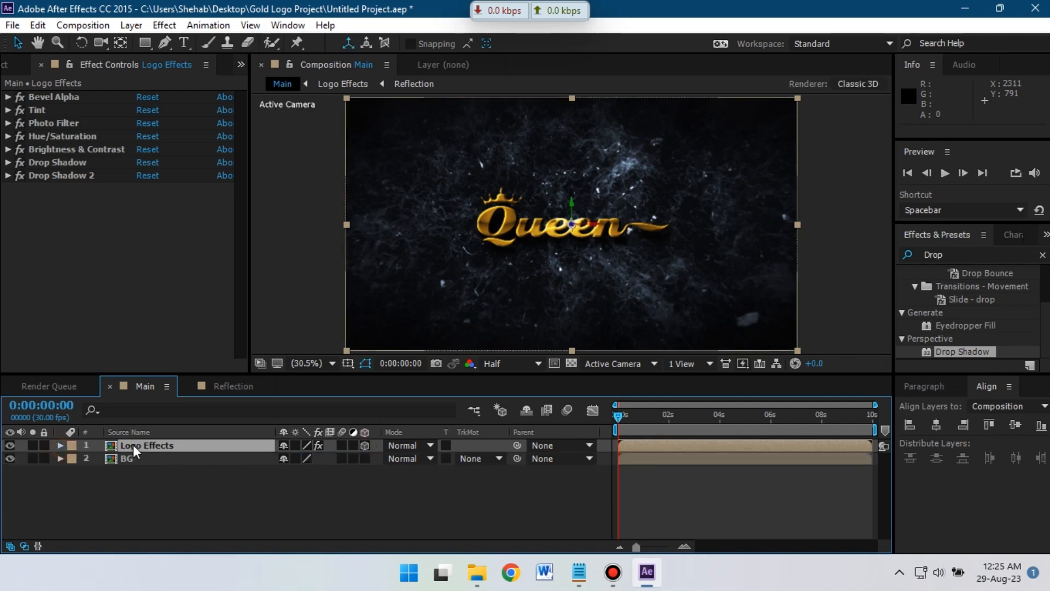
right_click(167, 508)
mouse_move(328, 357)
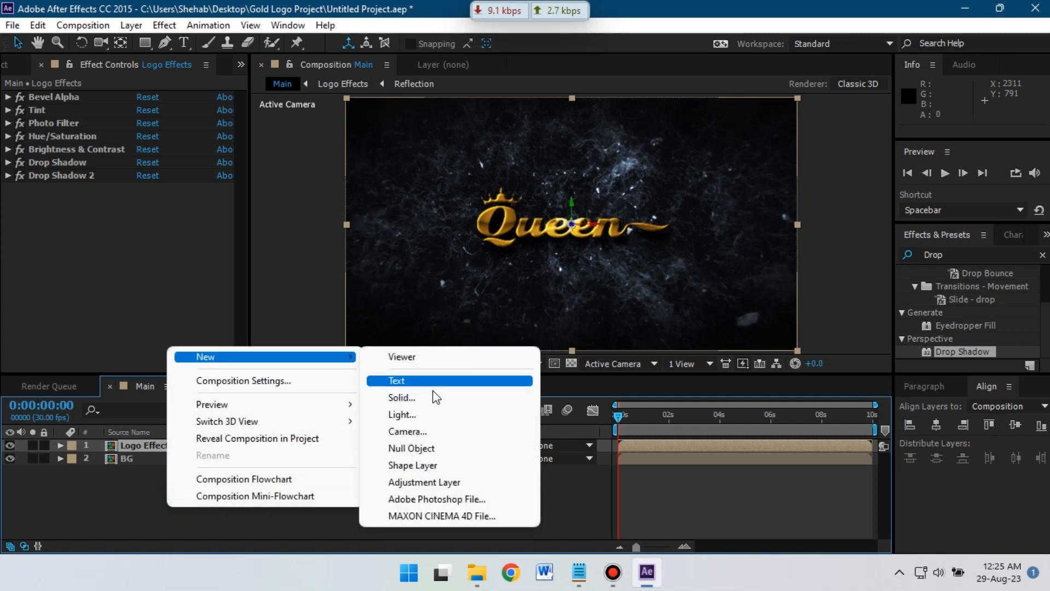
click(438, 430)
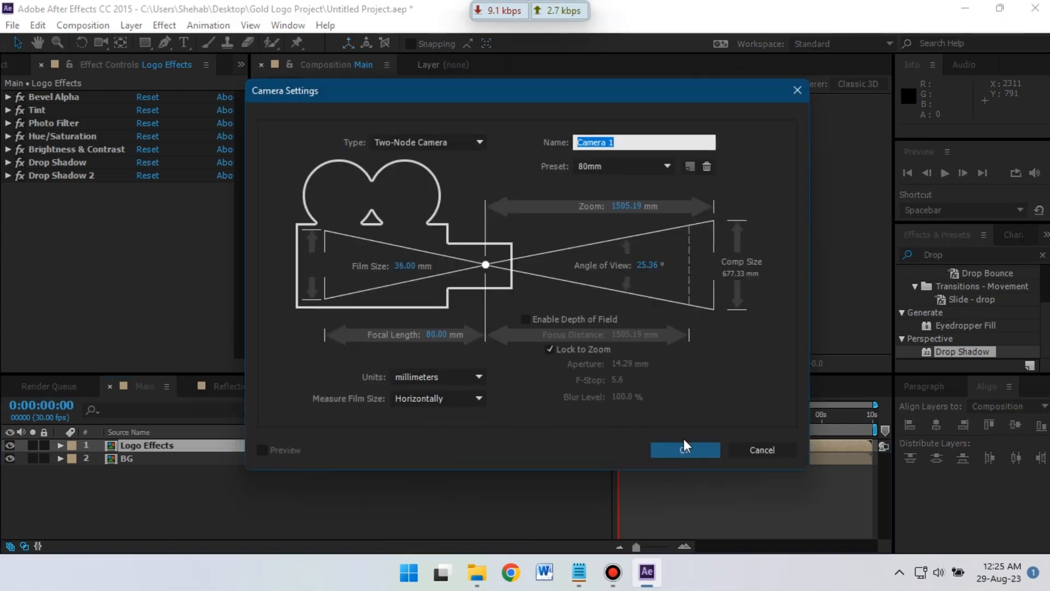
click(606, 165)
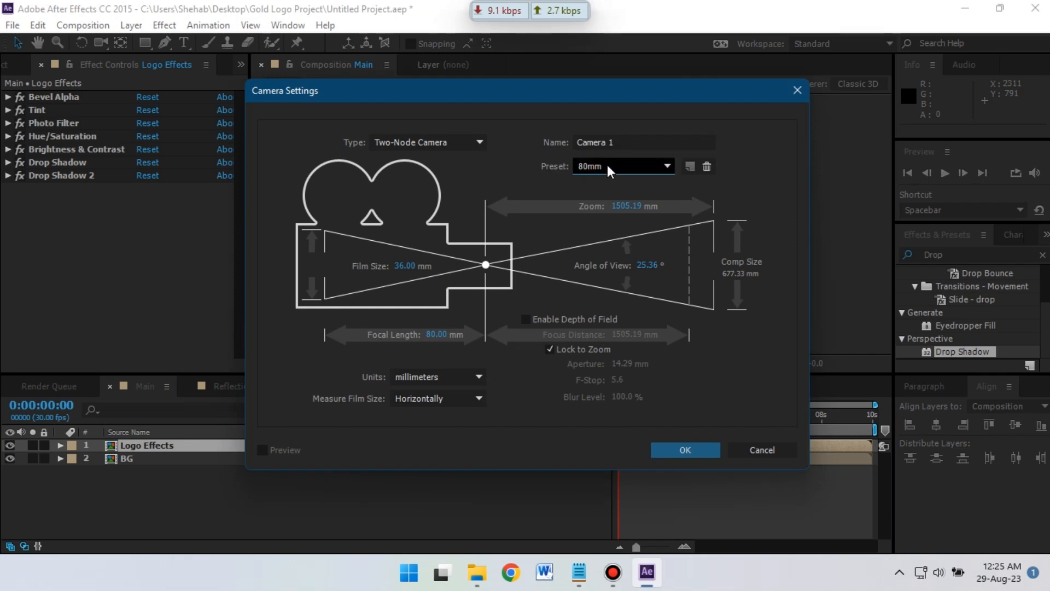
click(617, 226)
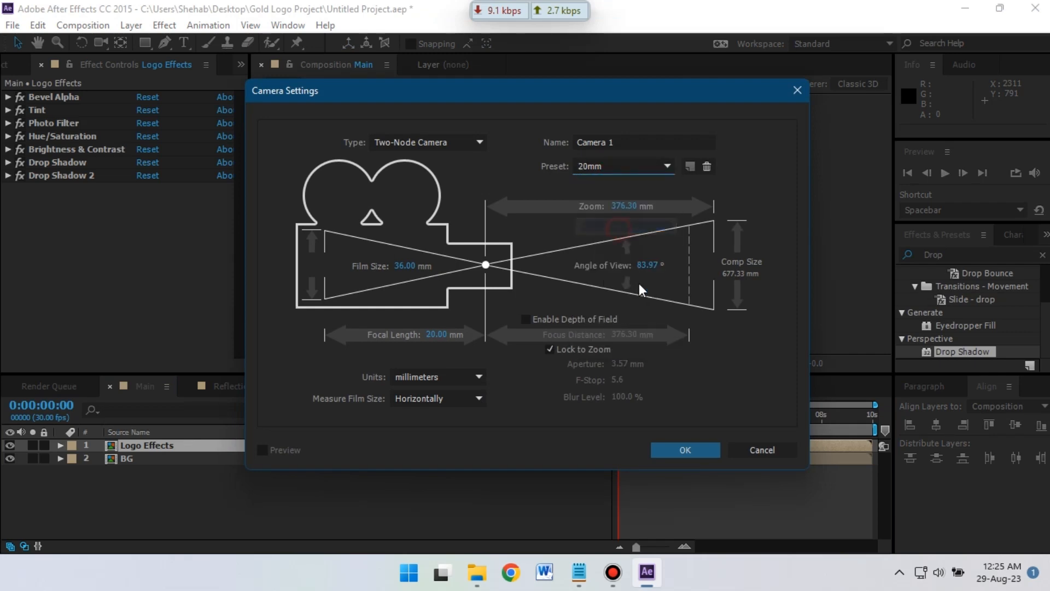
click(686, 449)
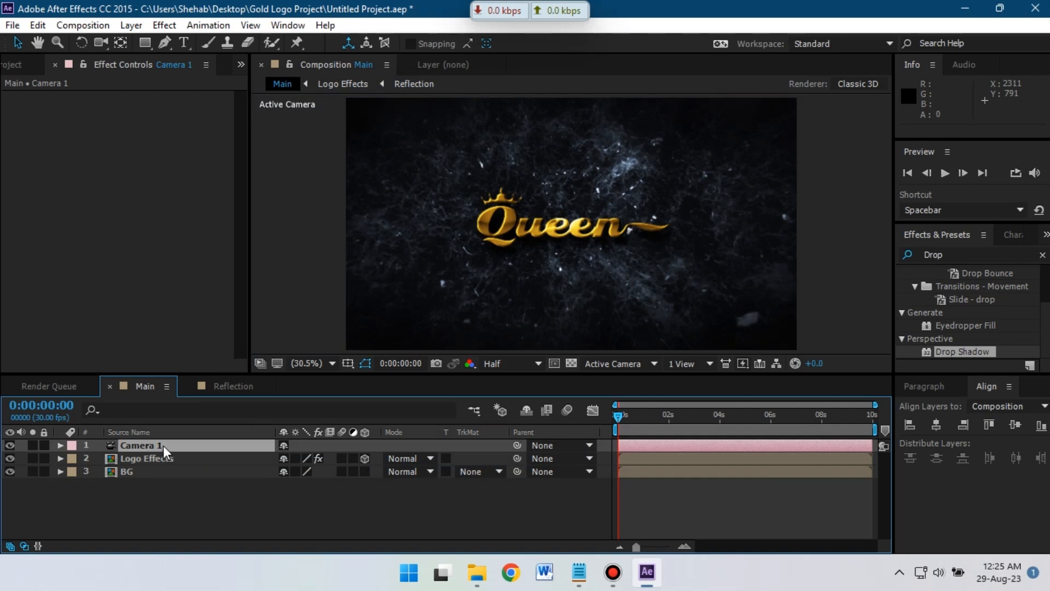
- Keyframe Camera 1 Position Z, moving from -885.7 to -1066.7
key(p)
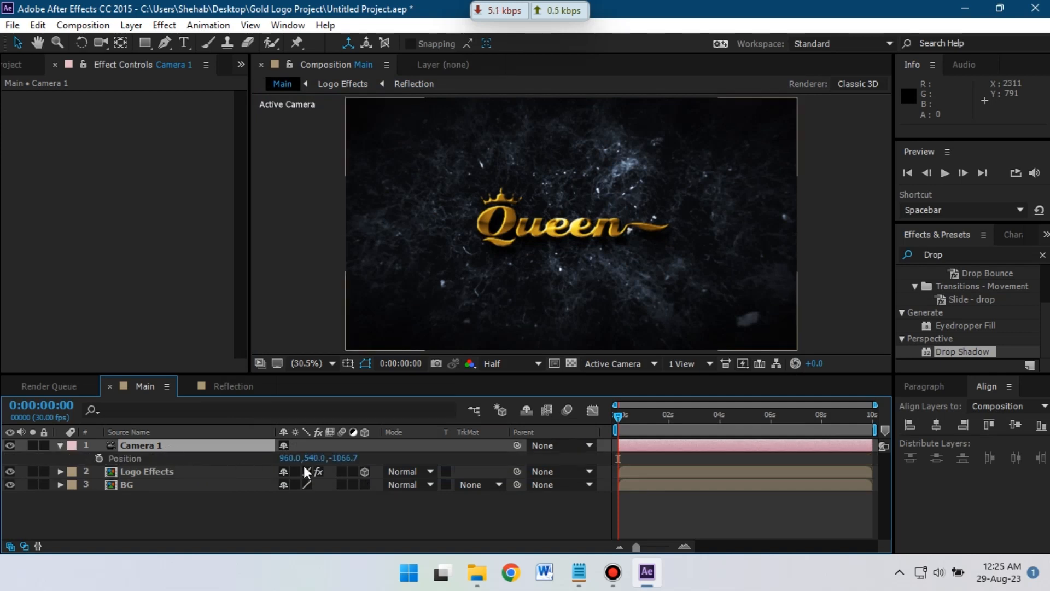
drag(382, 451, 359, 452)
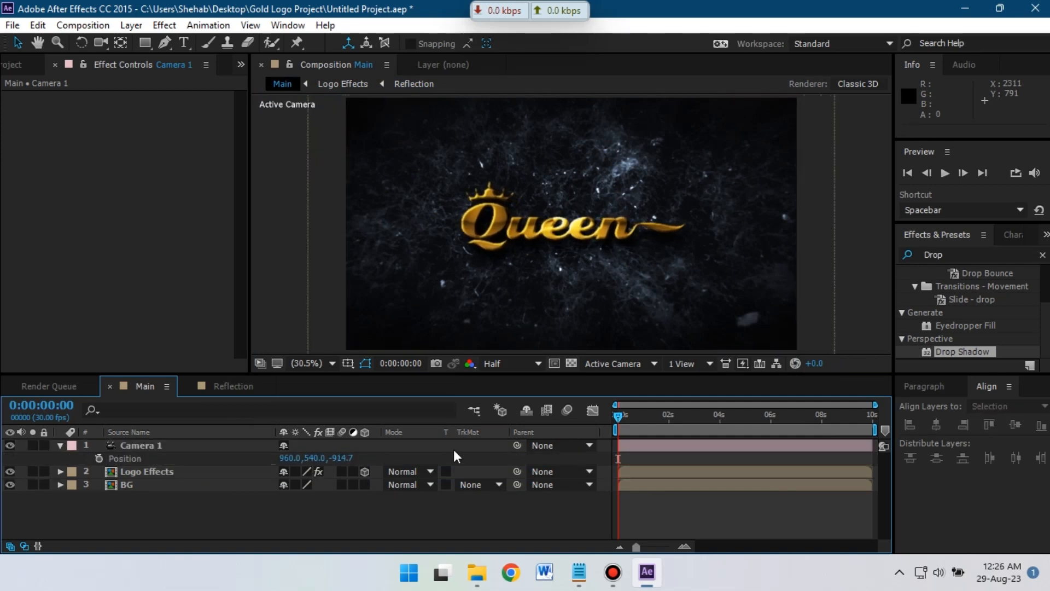
click(99, 459)
drag(625, 417, 720, 417)
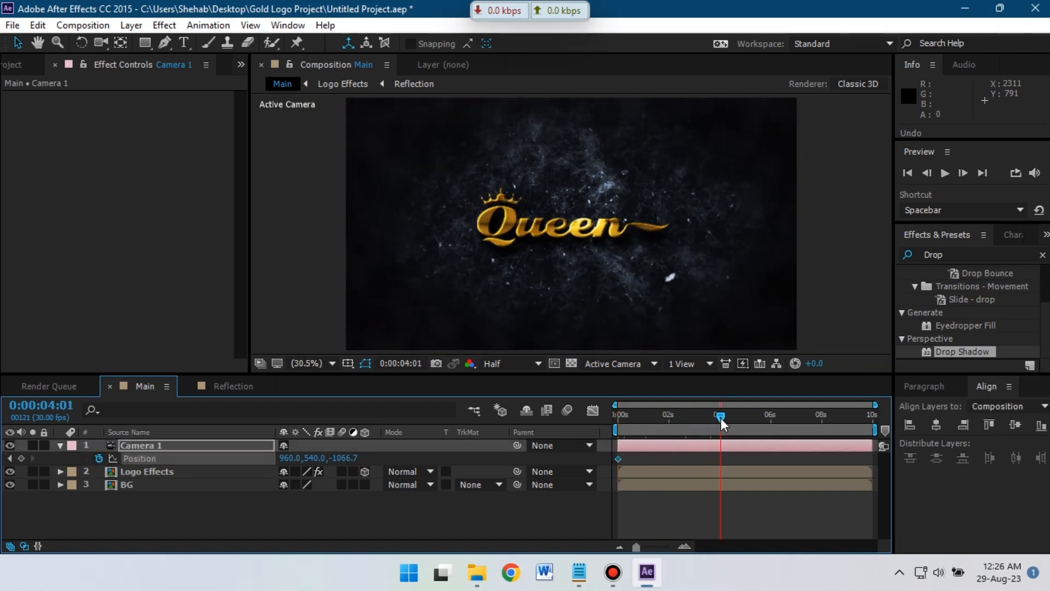
double_click(620, 459)
click(605, 336)
drag(620, 458, 721, 461)
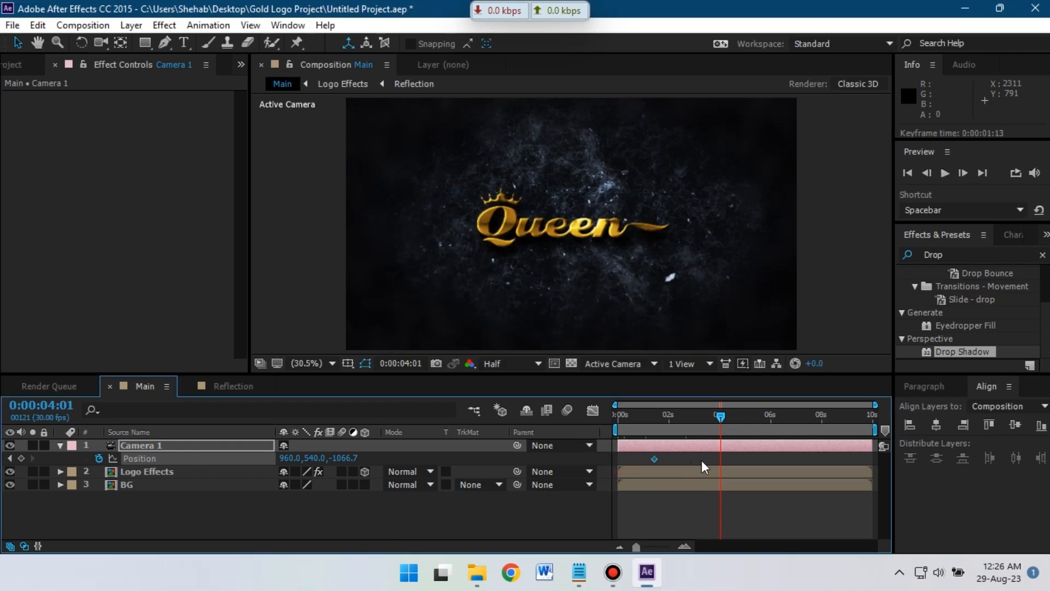
key(Home)
drag(346, 458, 482, 461)
- Preview the camera move and check the second Position keyframe's values
key(space)
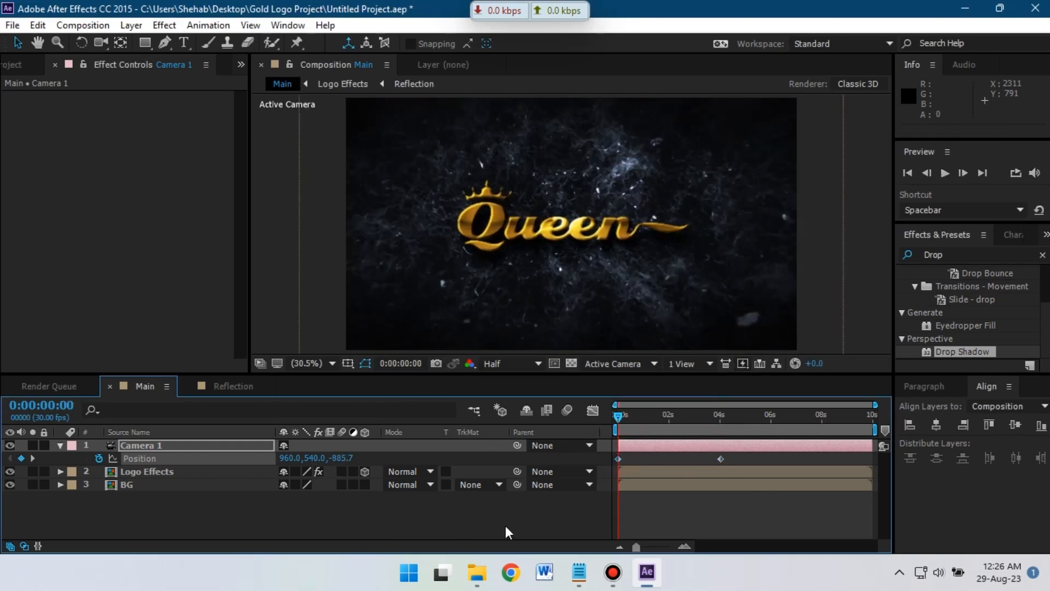
click(504, 524)
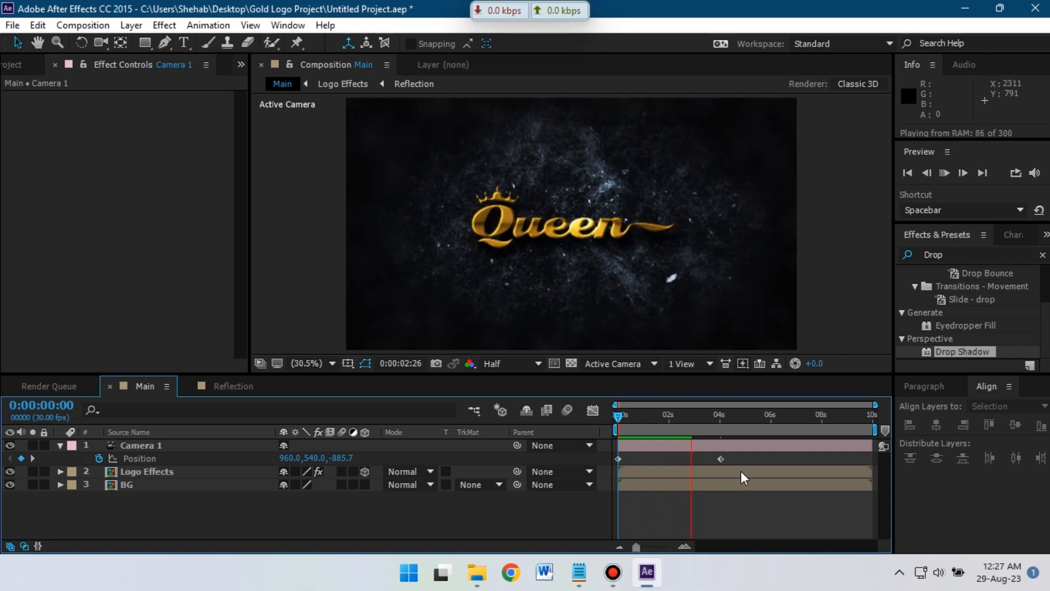
click(721, 458)
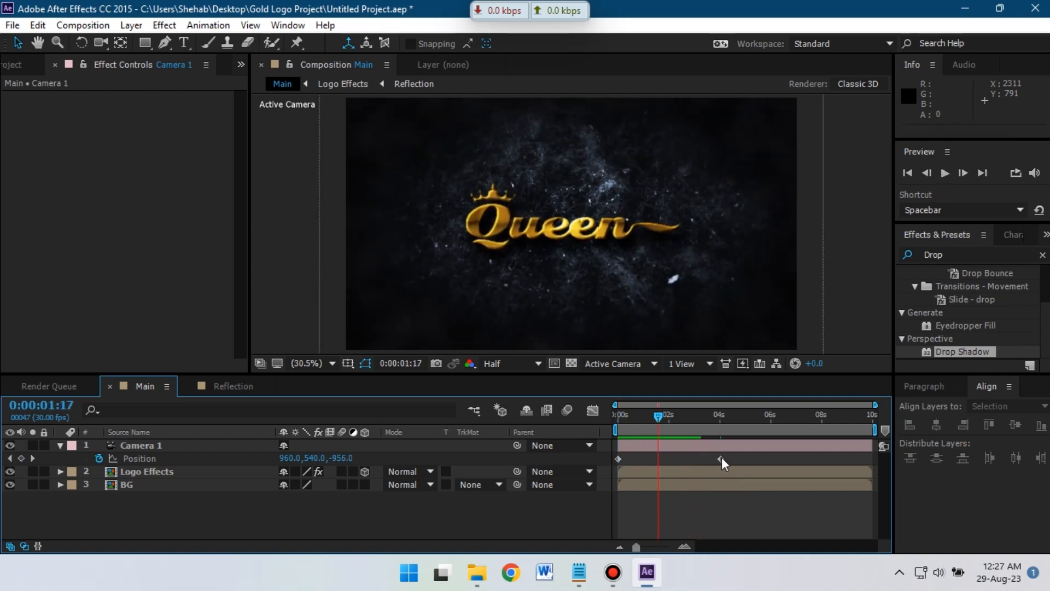
double_click(721, 458)
click(602, 336)
key(Home)
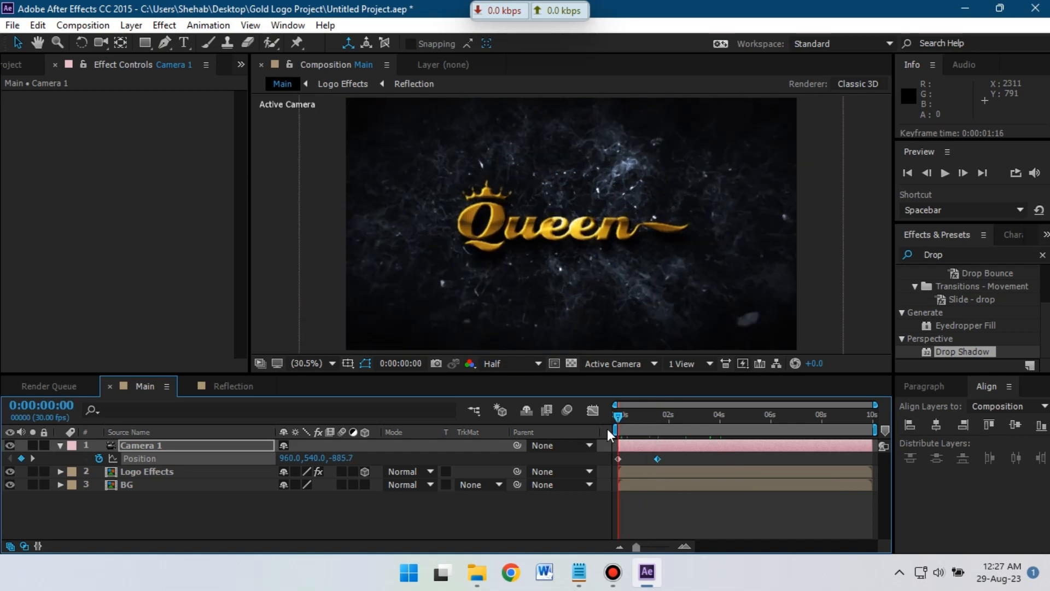
key(space)
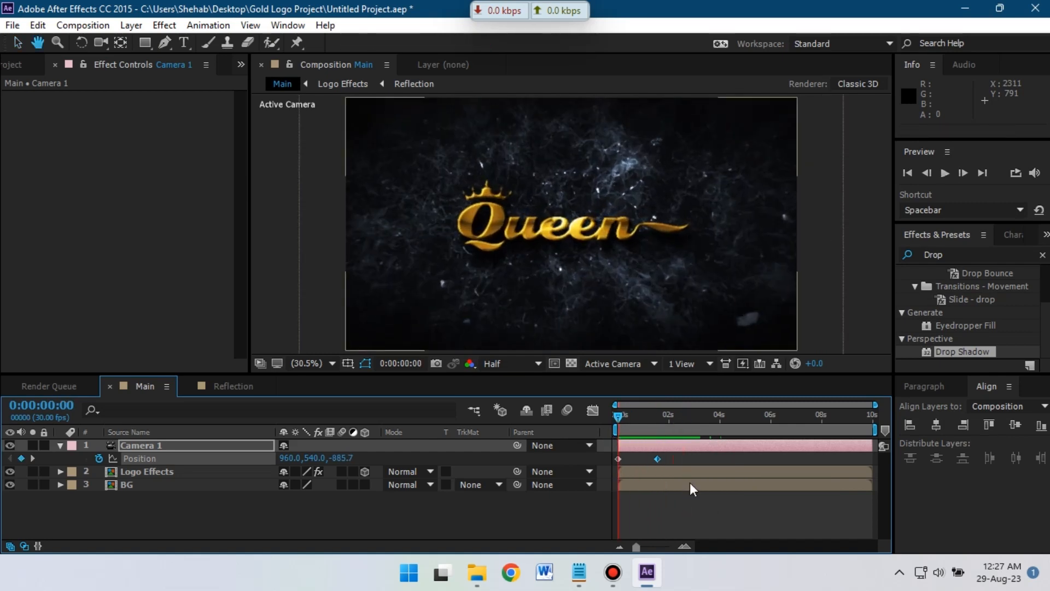
click(678, 458)
- Apply Easy Ease to both Camera 1 Position keyframes
right_click(619, 459)
click(684, 471)
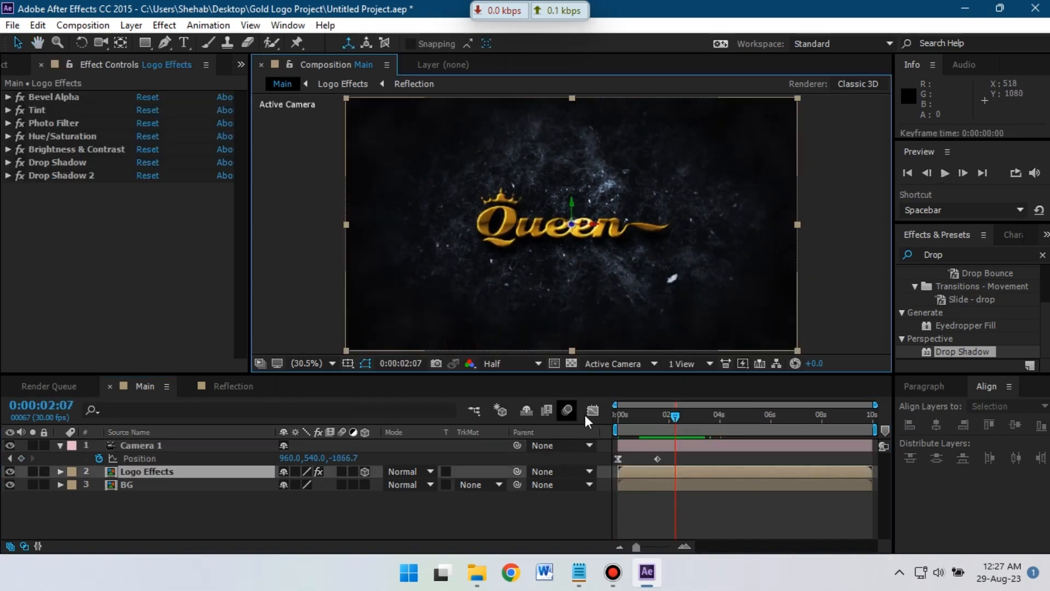
click(619, 459)
right_click(658, 459)
mouse_move(728, 448)
click(479, 347)
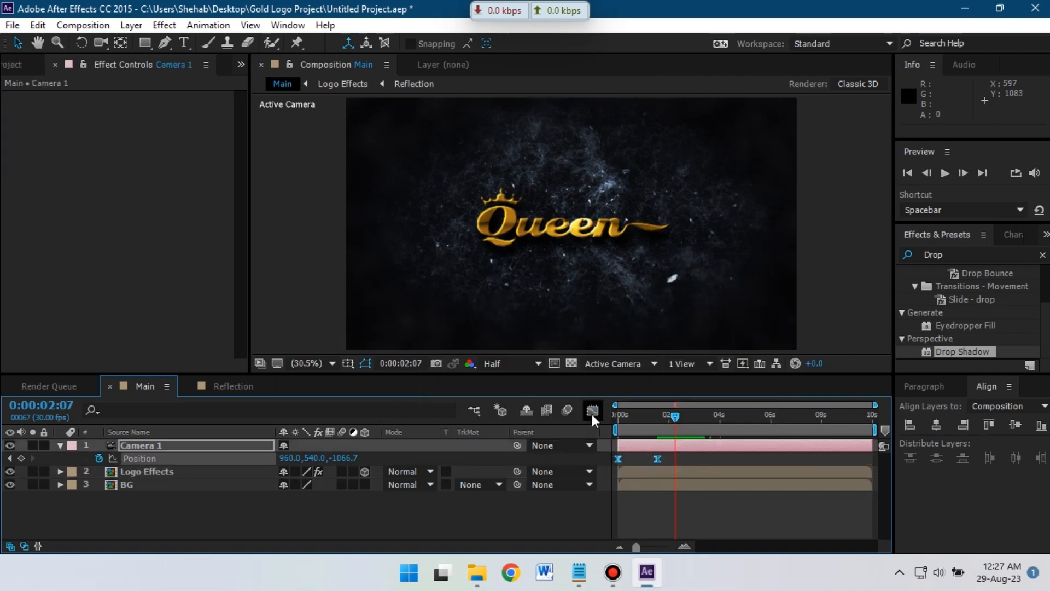
click(592, 410)
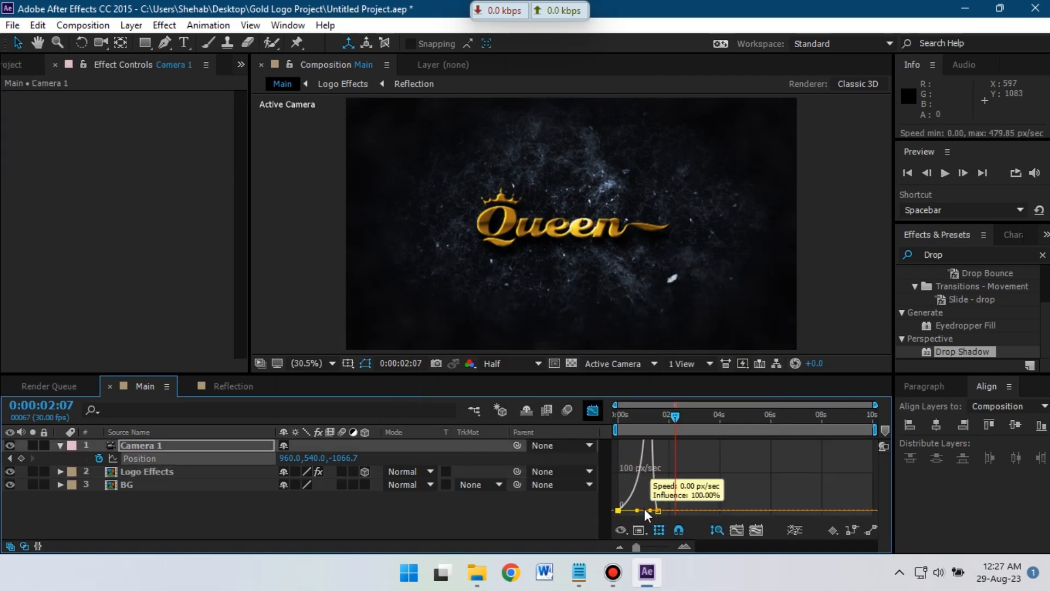
key(Home)
key(space)
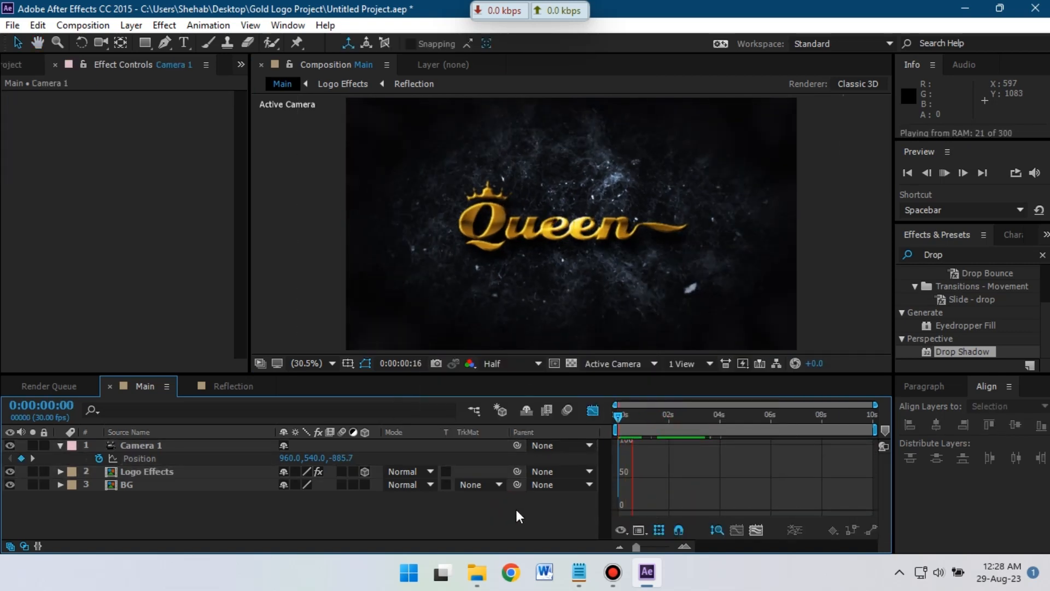
key(space)
key(shift+F3)
- In the speed graph, pull the camera's speed peak earlier and adjust influence, previewing the result
click(691, 456)
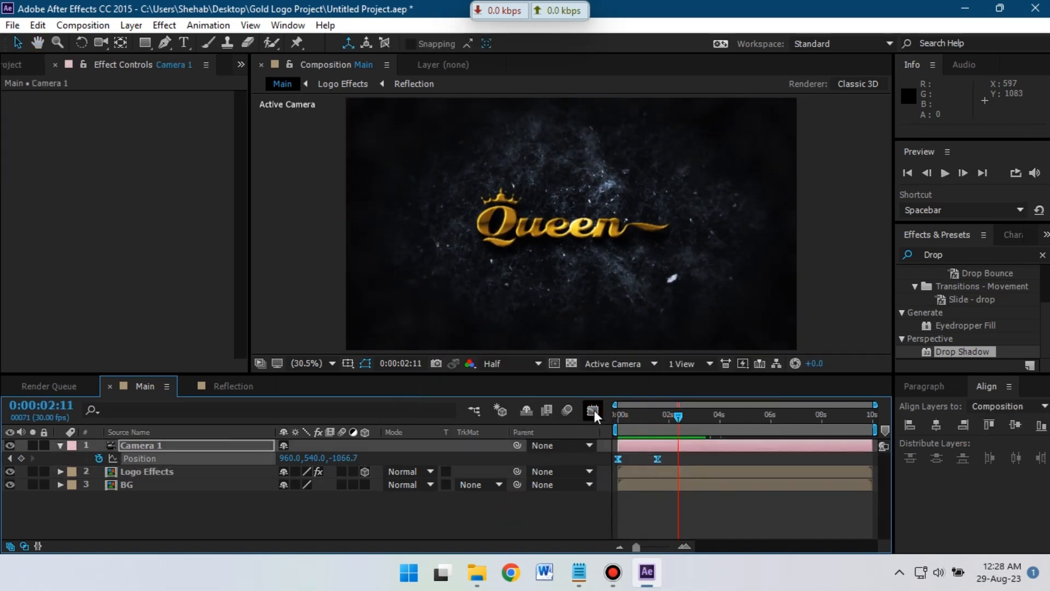
click(592, 410)
drag(637, 547, 652, 546)
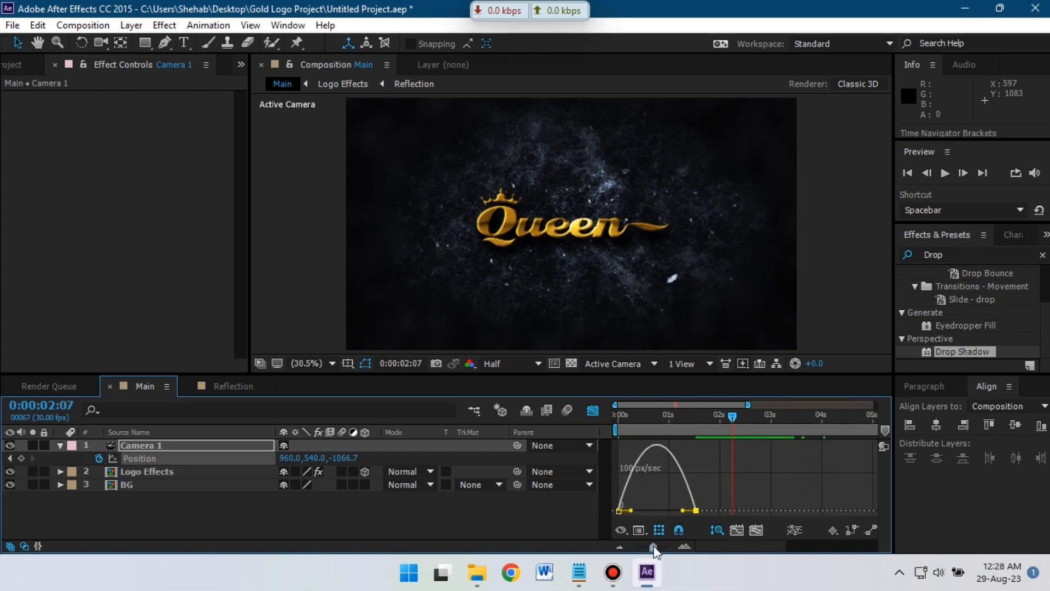
drag(682, 512, 628, 511)
click(563, 514)
key(space)
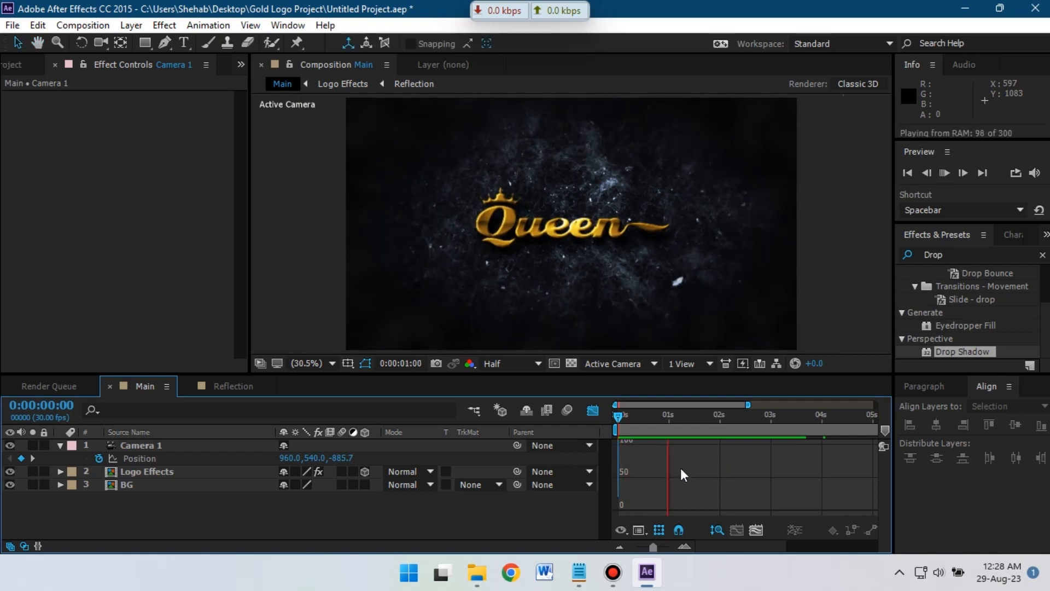
click(592, 410)
click(593, 411)
drag(631, 437, 605, 526)
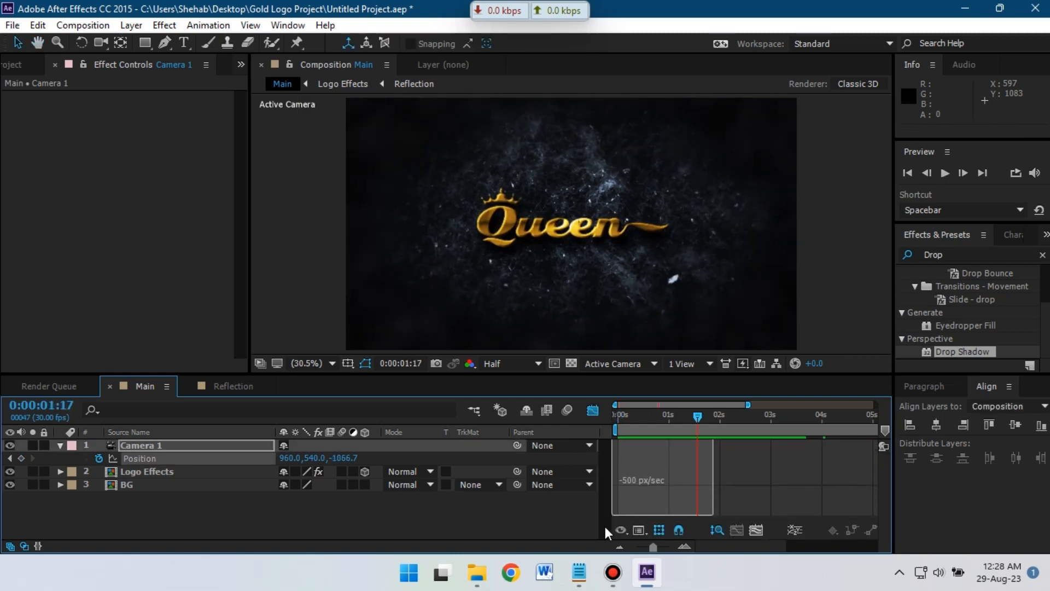
click(555, 521)
key(space)
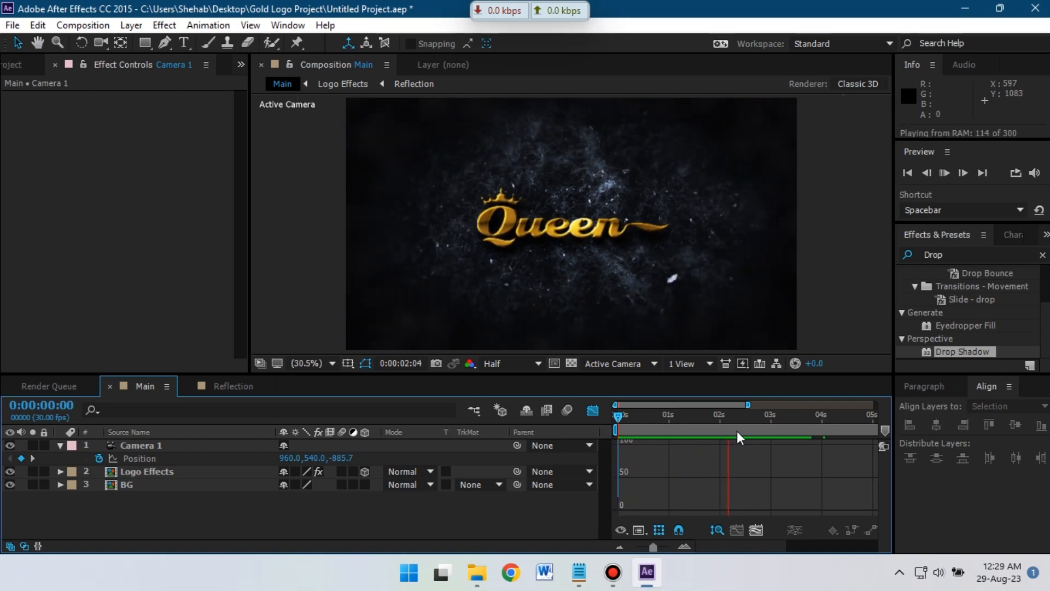
key(space)
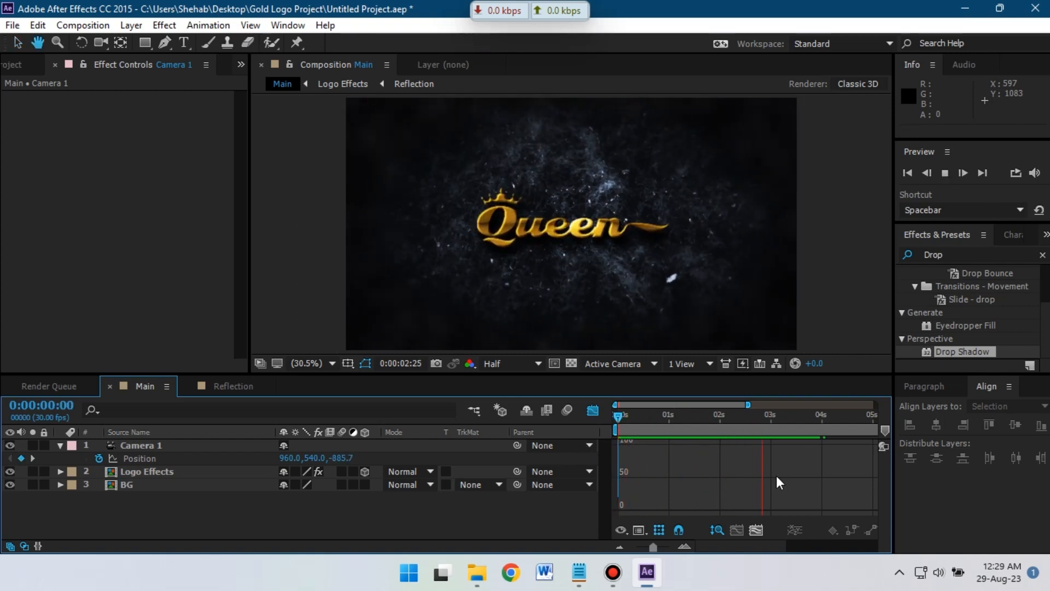
- Place Optical Flares.mov at the top of the Main composition's layers
click(592, 412)
click(778, 416)
click(60, 446)
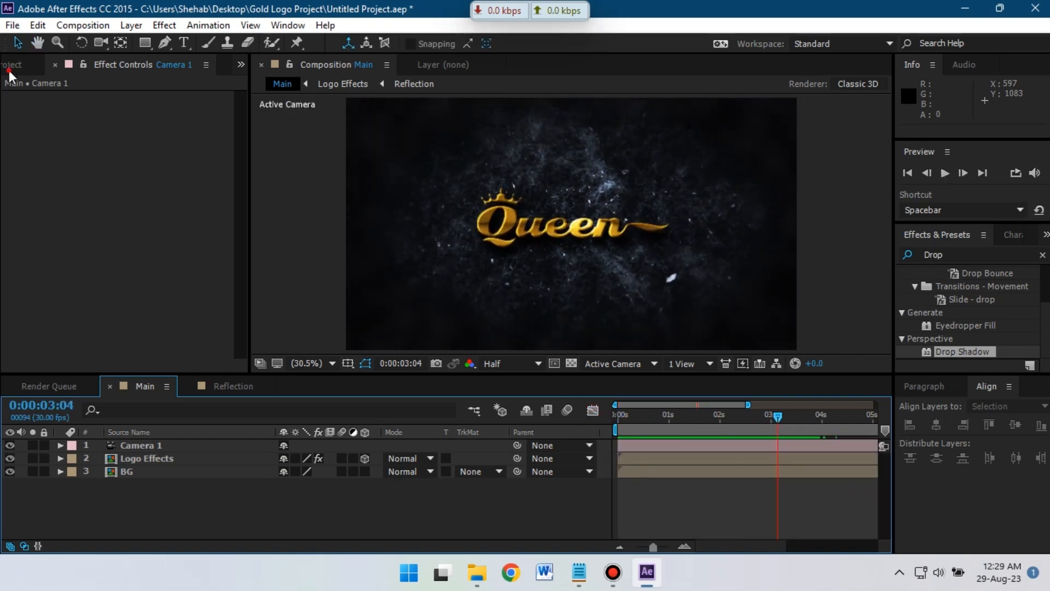
click(9, 71)
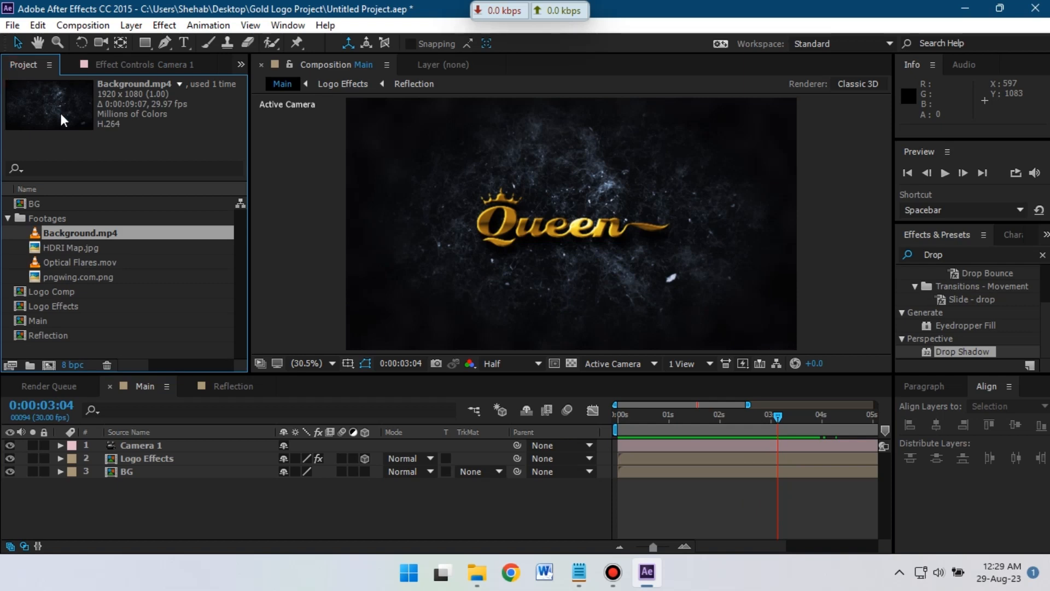
click(82, 264)
drag(76, 307, 125, 443)
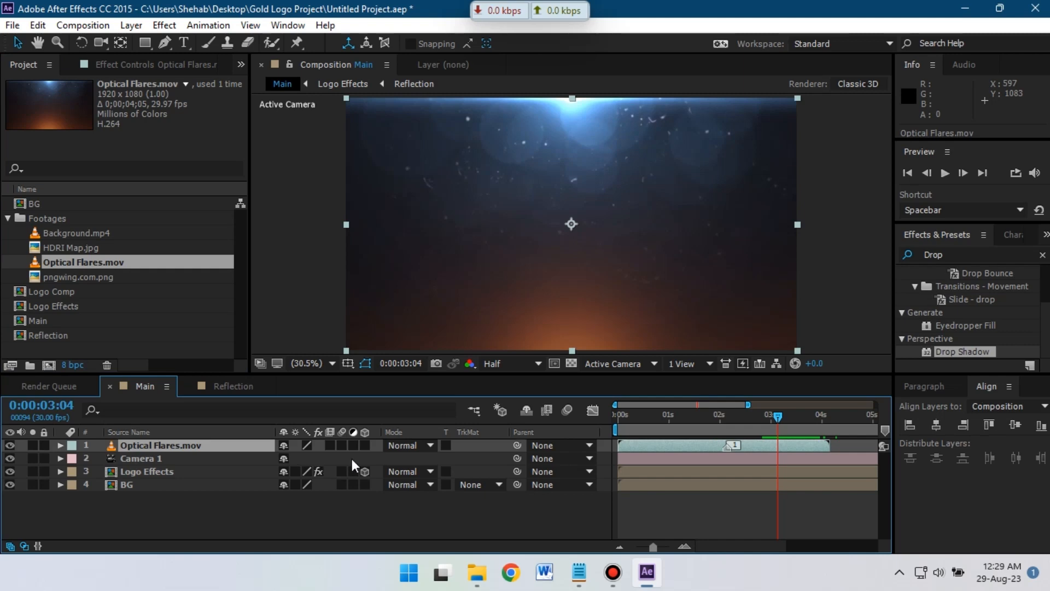
- Set the Optical Flares layer's blend mode to Add
click(402, 446)
click(452, 245)
click(410, 445)
click(405, 448)
click(405, 448)
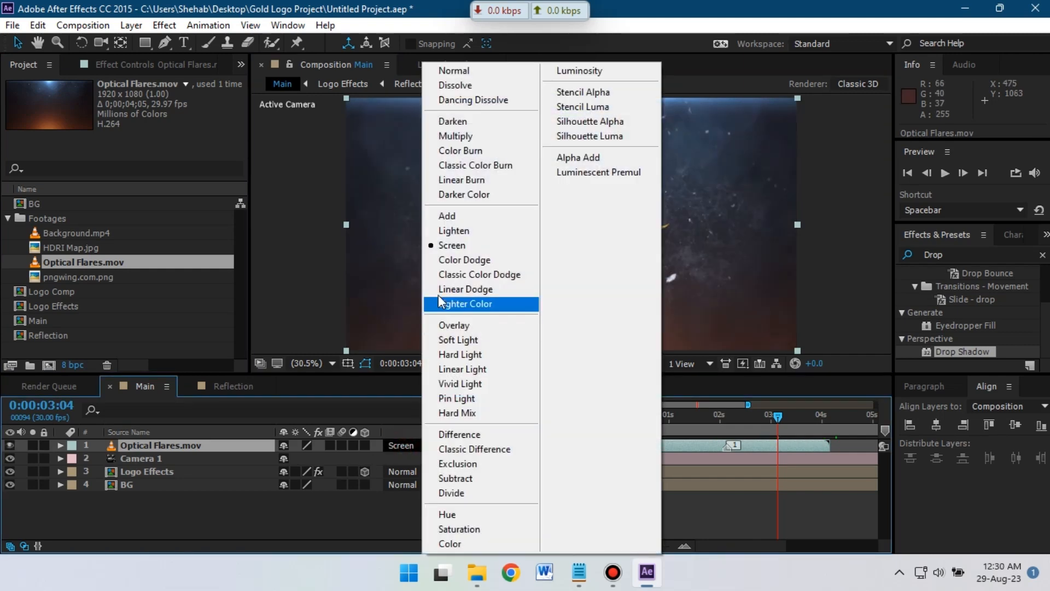
click(452, 216)
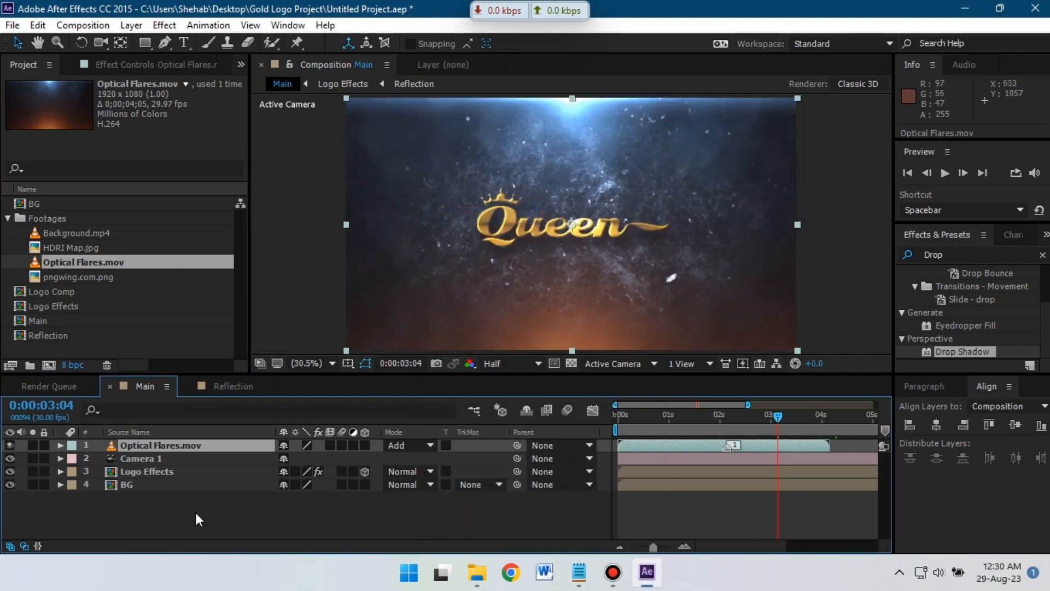
click(175, 519)
- Create a new black solid layer named Vlack Bar
right_click(172, 519)
mouse_move(247, 375)
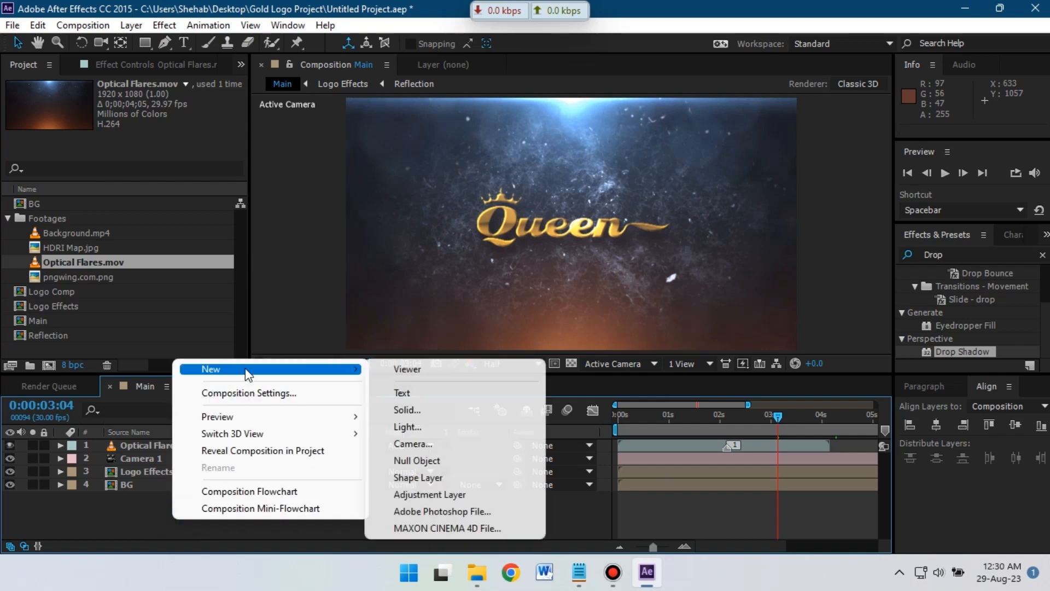
click(428, 411)
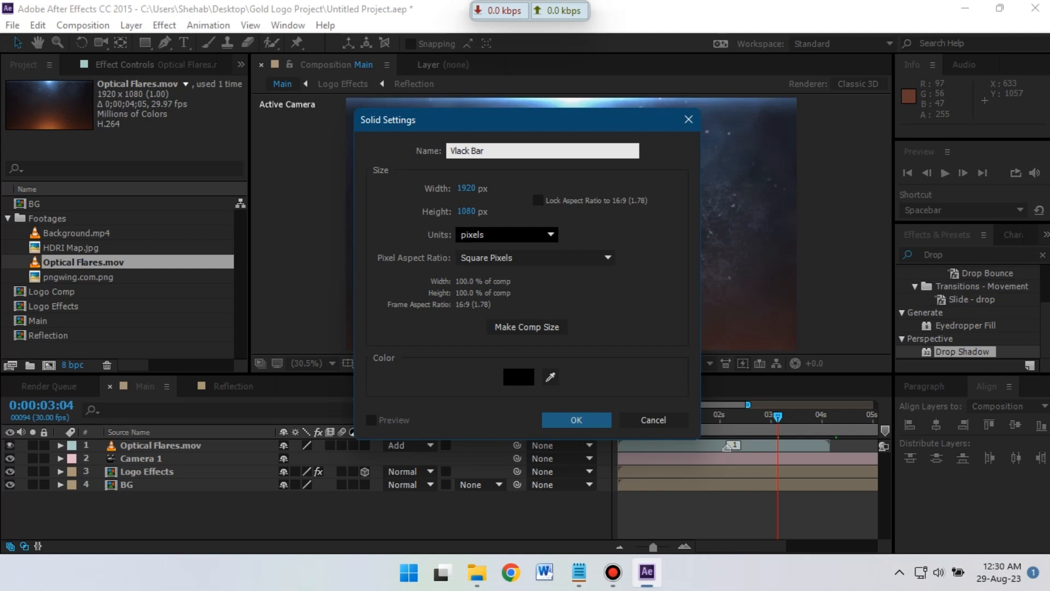
click(569, 418)
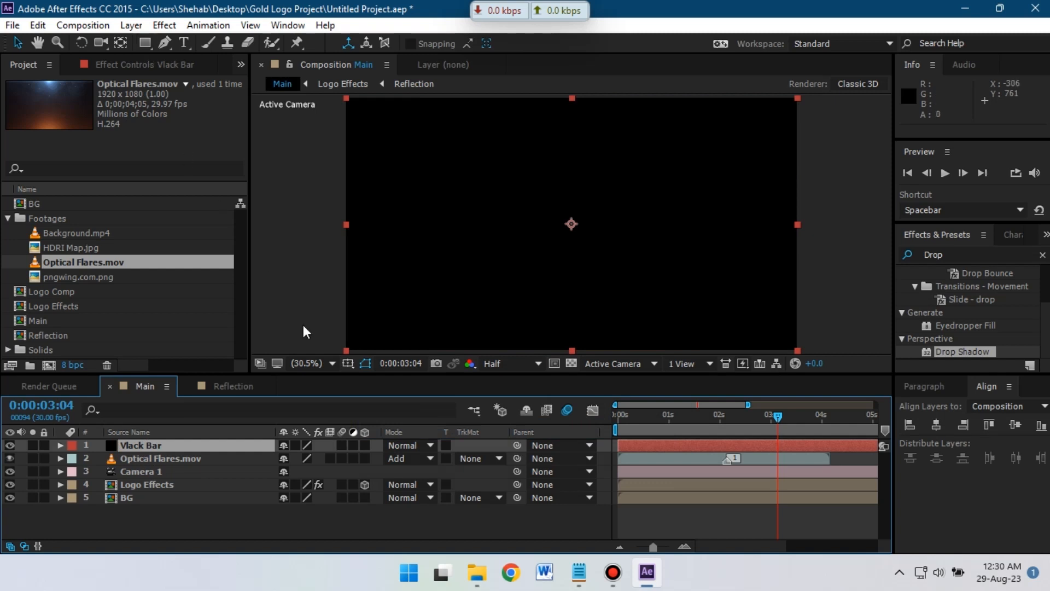
- Using Title/Action Safe guides, draw an inverted rectangle mask leaving letterbox bars top and bottom
click(347, 364)
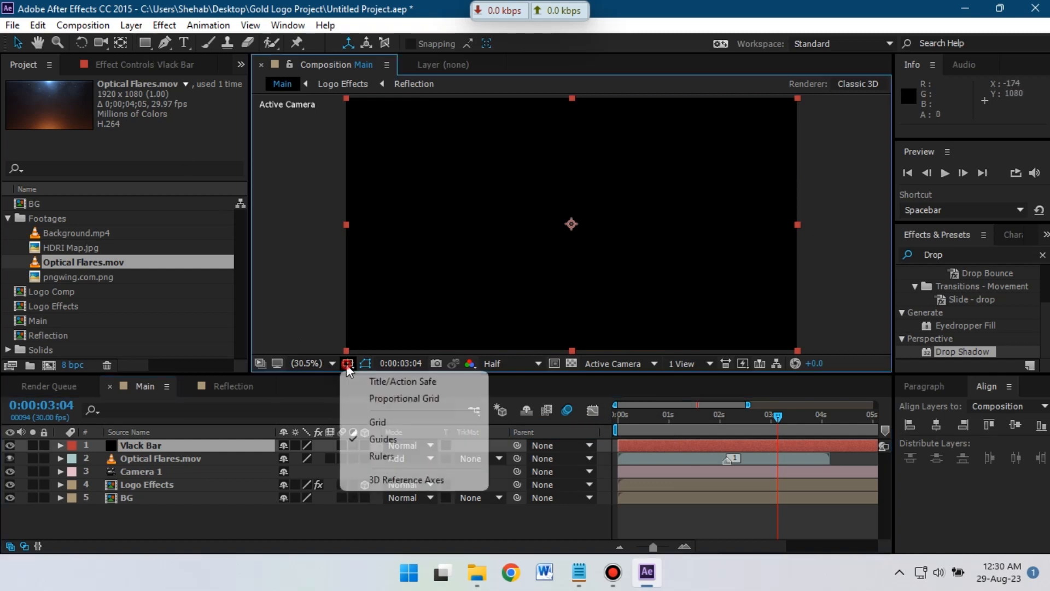
click(395, 382)
click(144, 43)
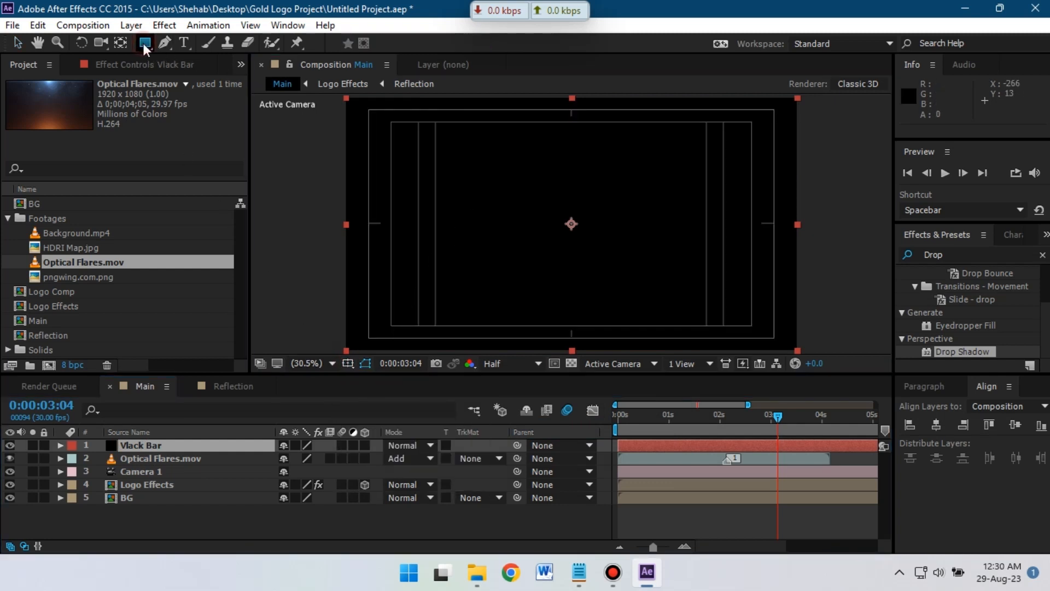
drag(337, 123, 613, 265)
drag(758, 313, 804, 326)
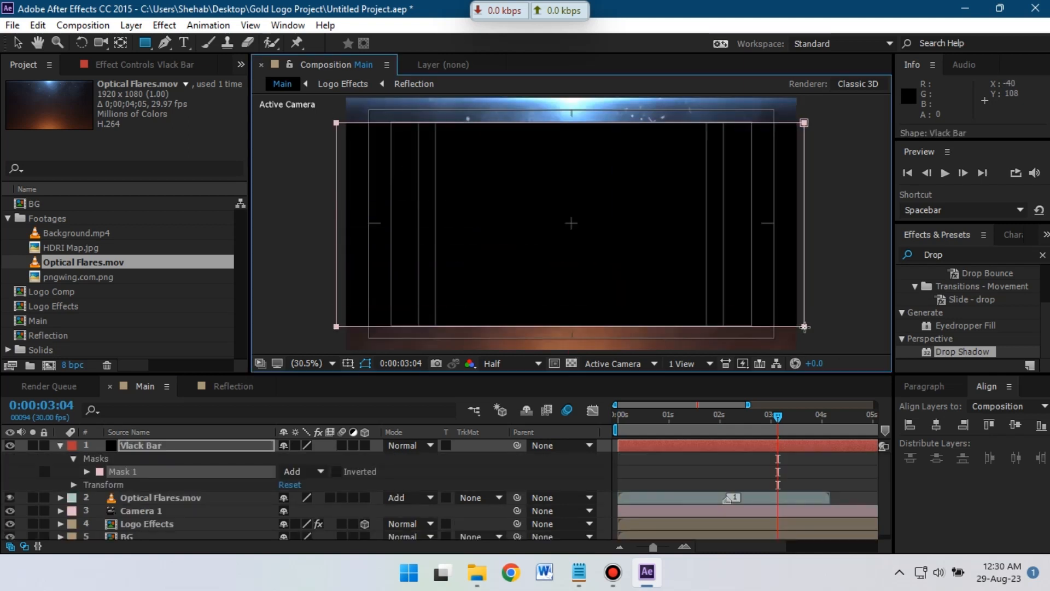
click(338, 471)
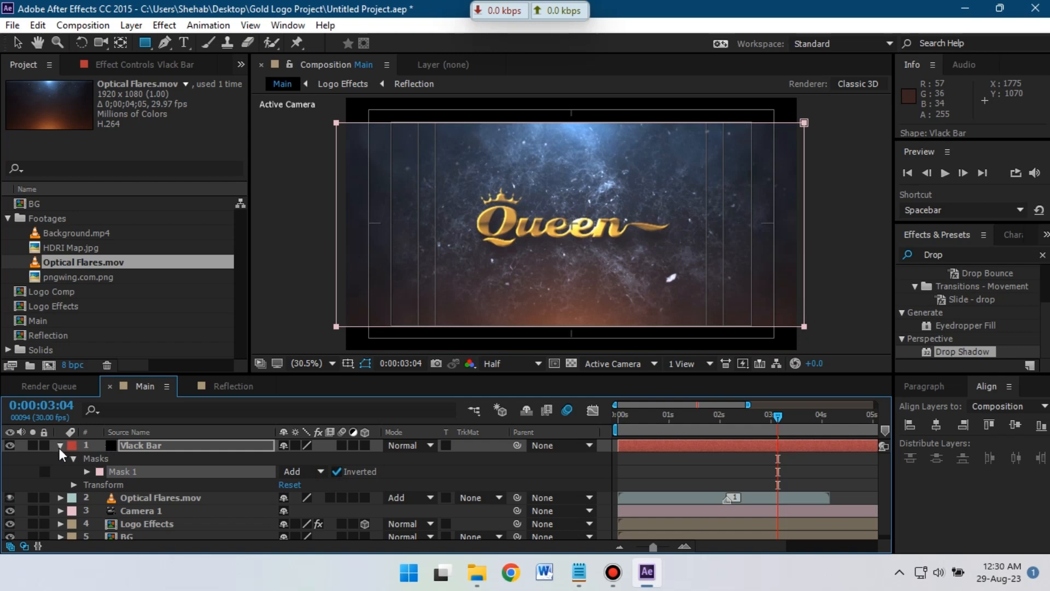
- Collapse the mask properties, hide the safe margin guides, and deselect the Vlack Bar layer
click(60, 446)
click(348, 363)
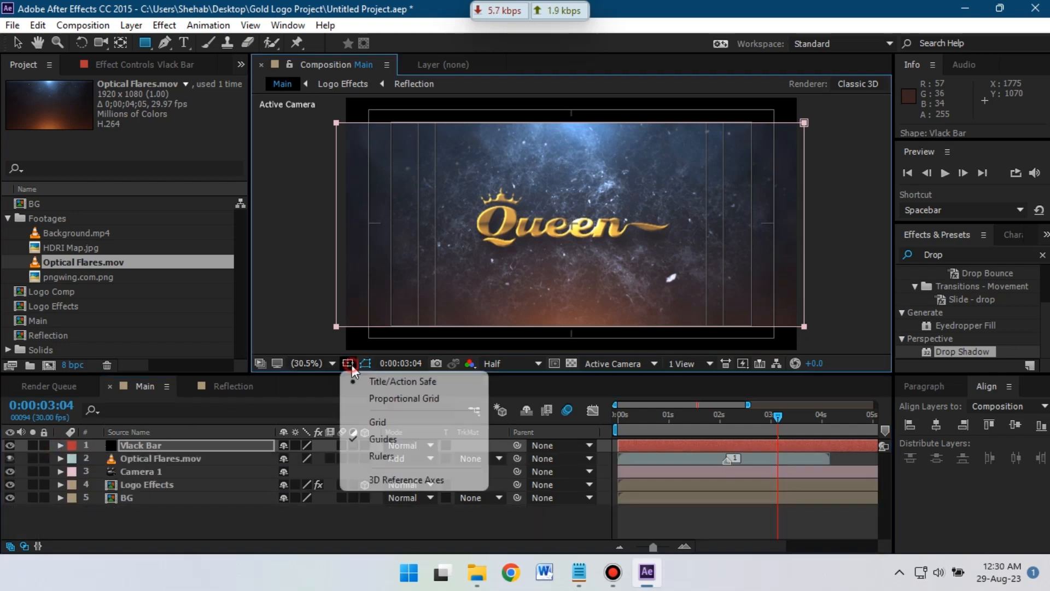
click(378, 380)
click(168, 517)
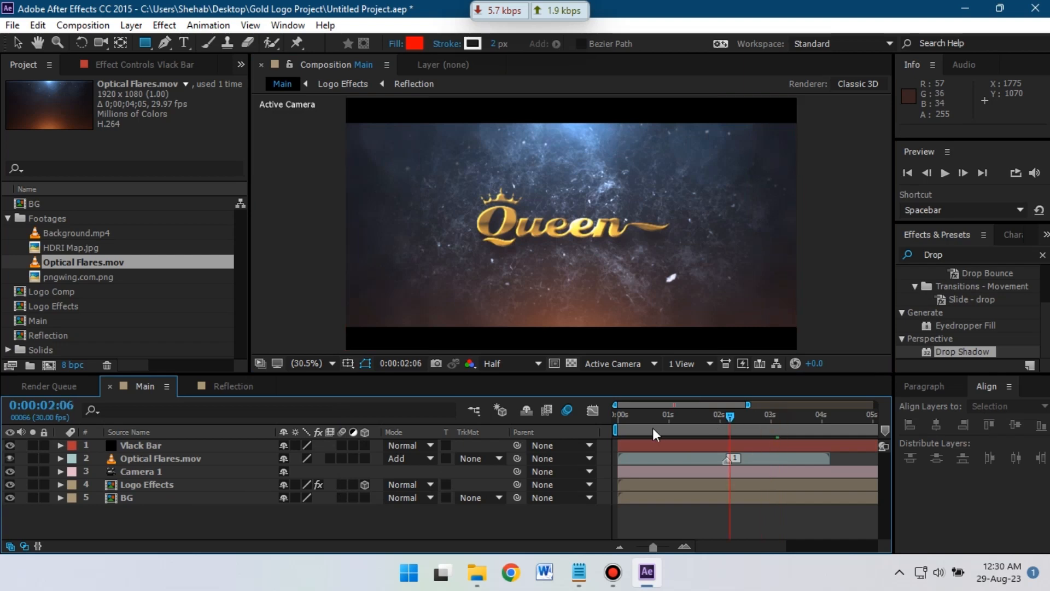
key(space)
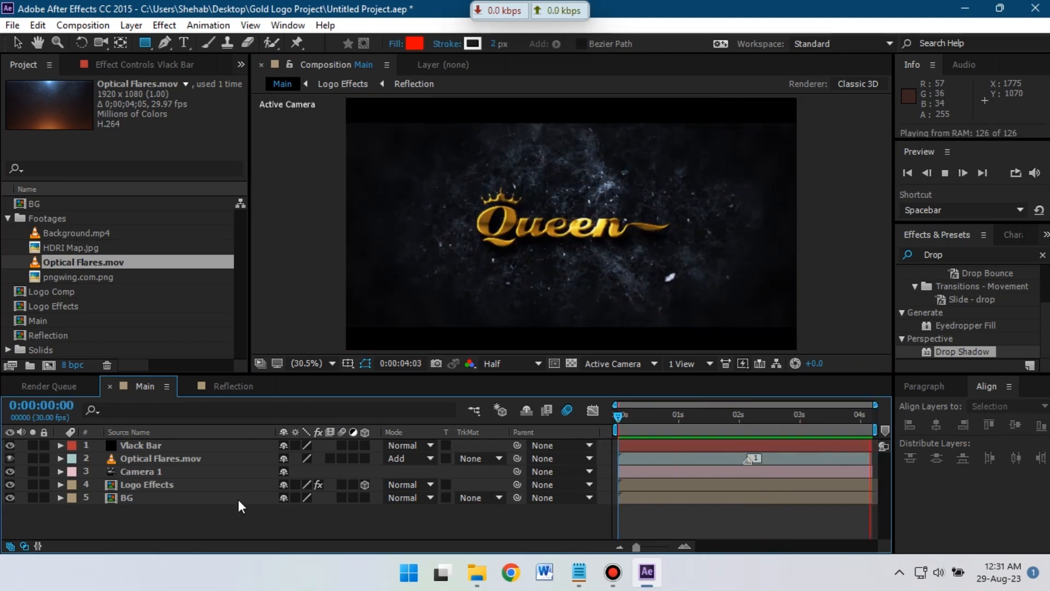
key(space)
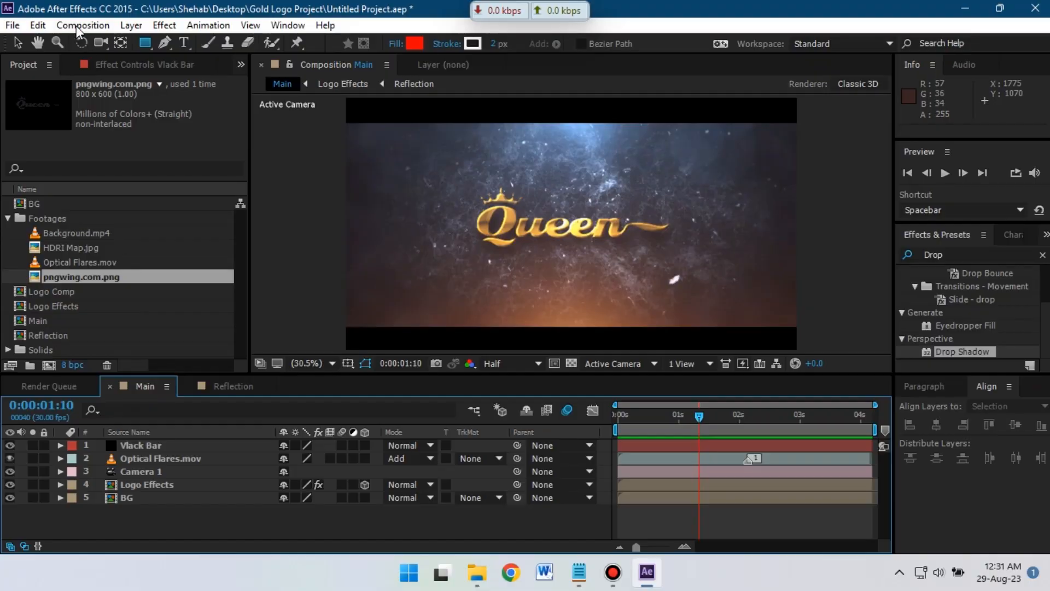
- Add the Main composition to the Render Queue with AfterCodecs .mp4 as output format
click(81, 25)
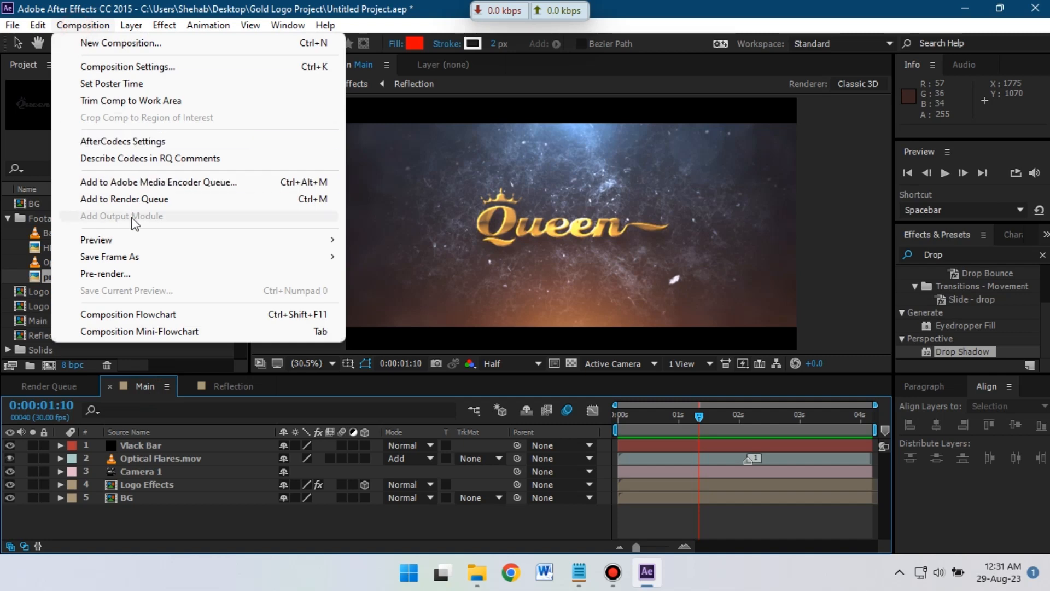
click(134, 199)
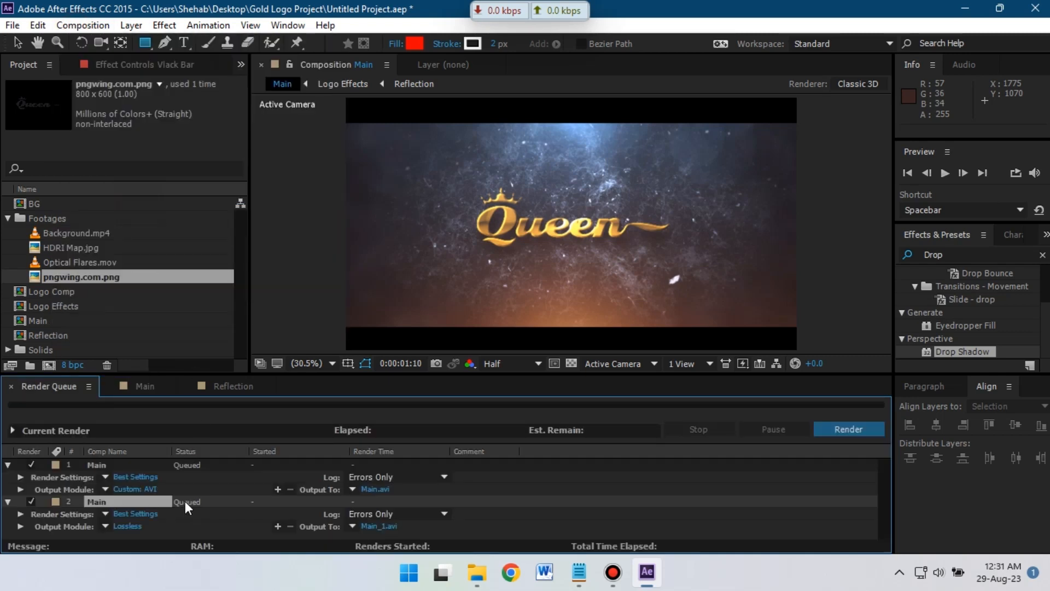
click(132, 527)
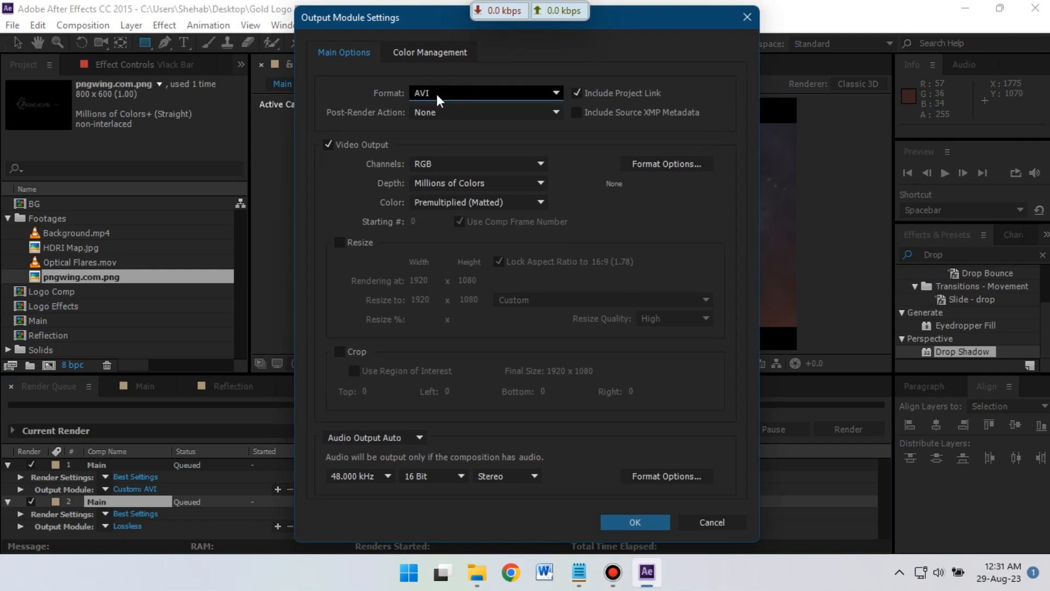
click(438, 101)
click(497, 163)
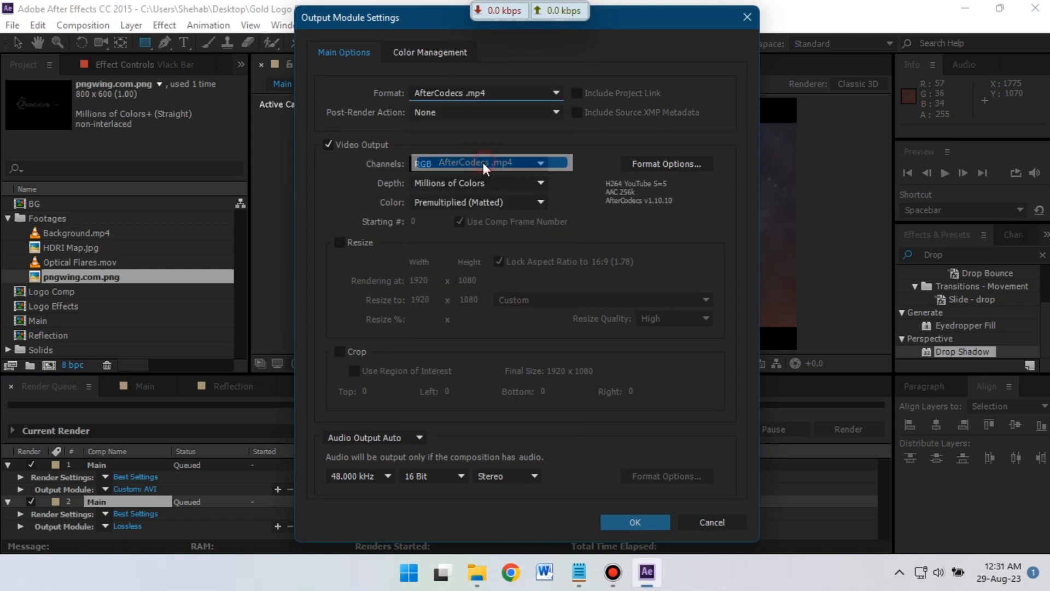
- Turn audio output on and save the render output as Main_1.mp4
click(389, 441)
click(377, 454)
click(628, 523)
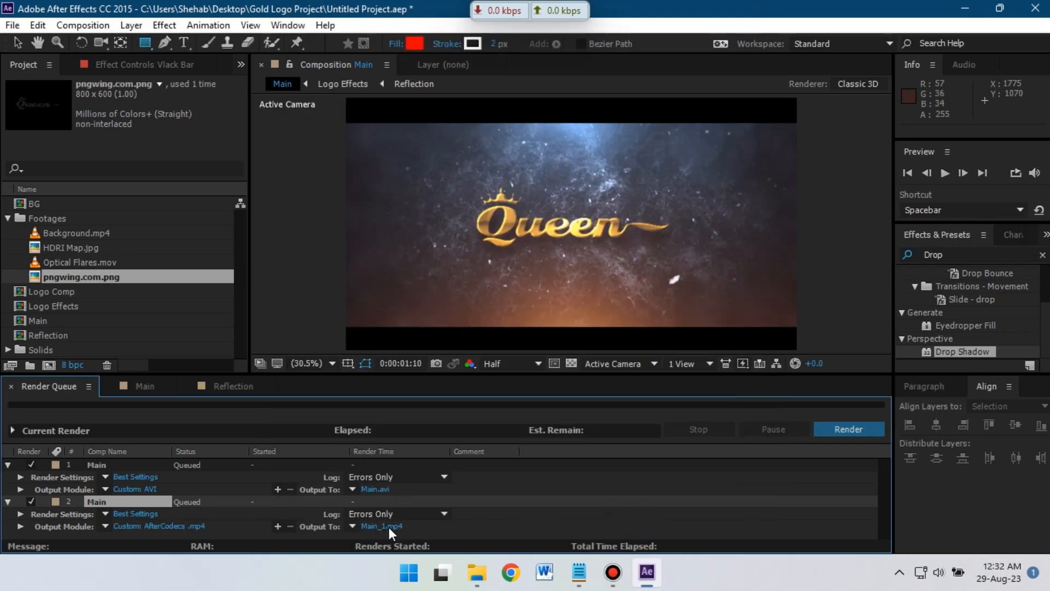
click(389, 527)
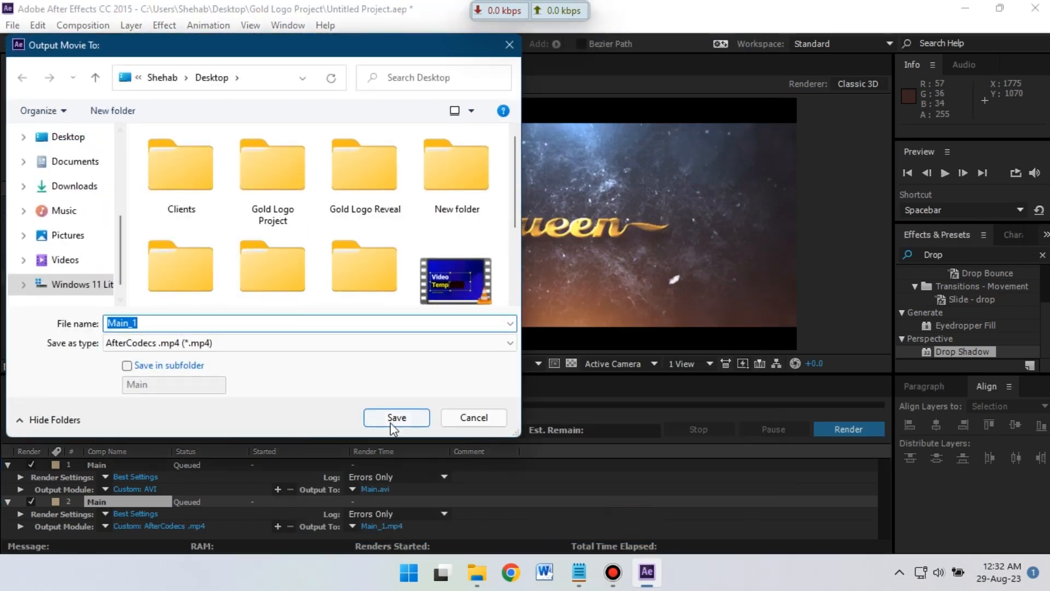
click(391, 421)
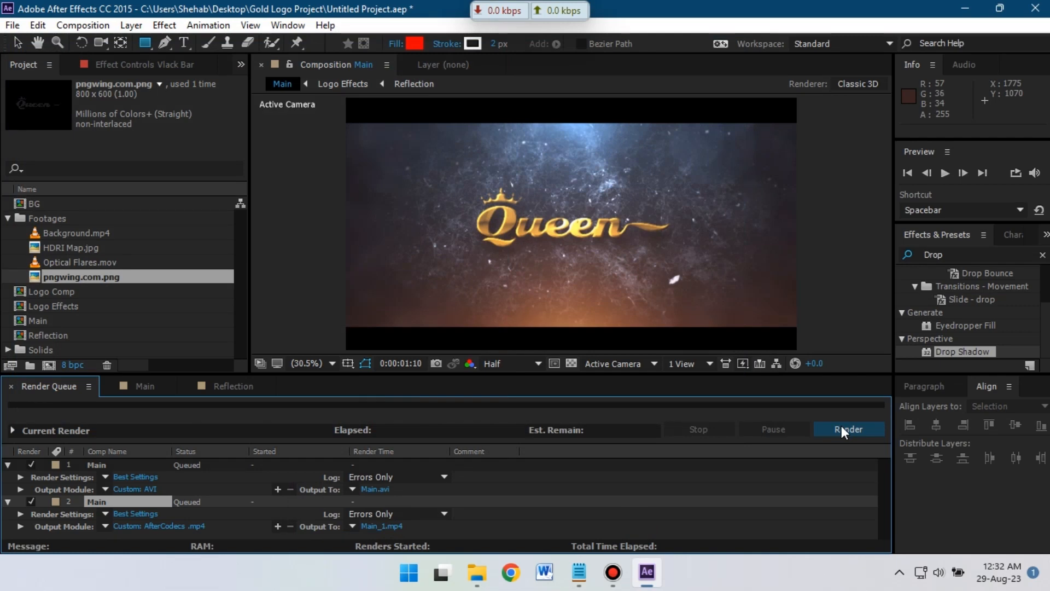